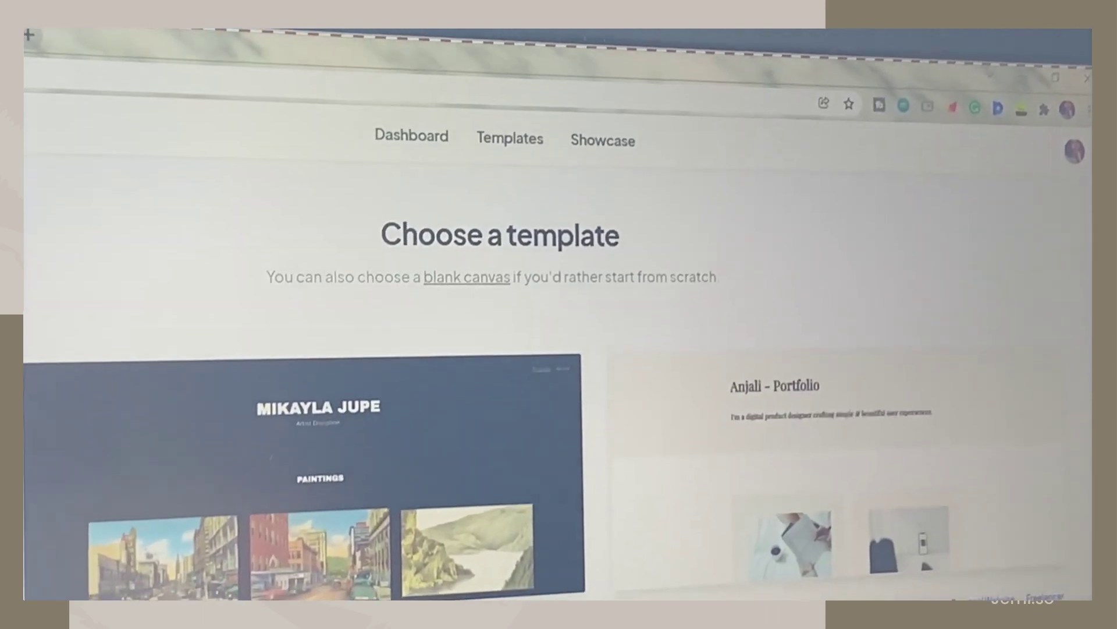
Step: Browse the Jemi template gallery, comparing the portfolio and personal website designs
scroll(559, 349, "down", 5)
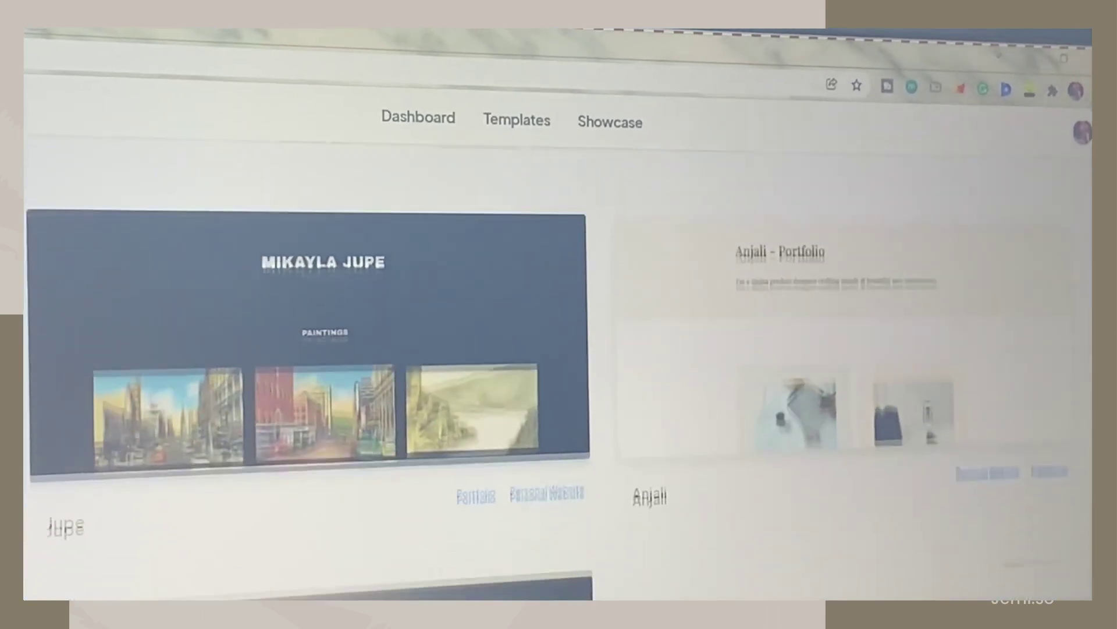
scroll(559, 350, "down", 8)
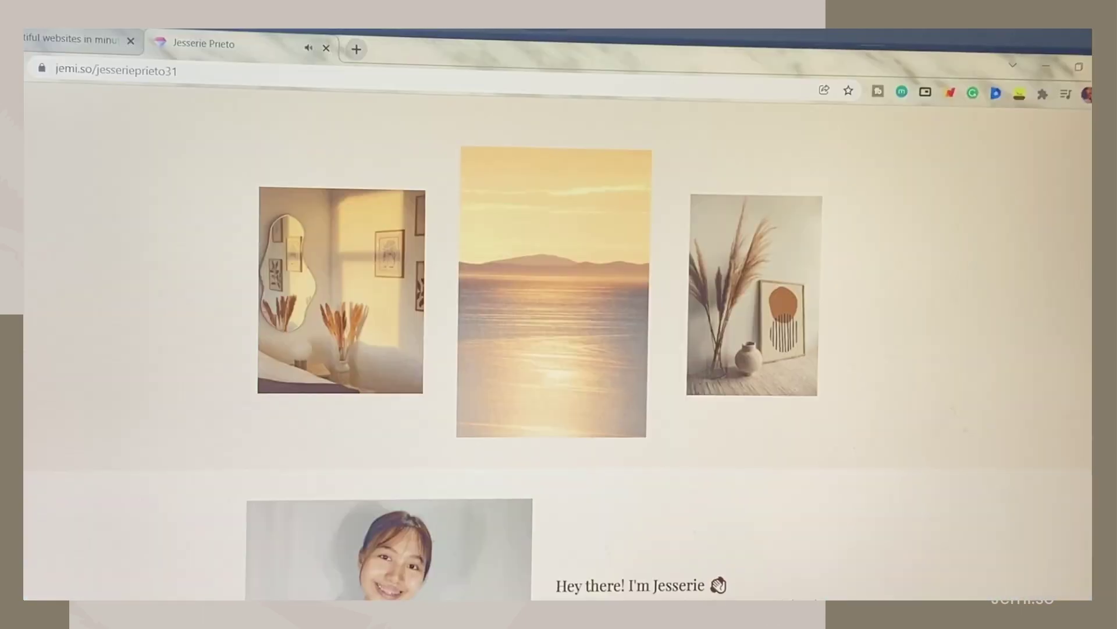
scroll(559, 349, "down", 6)
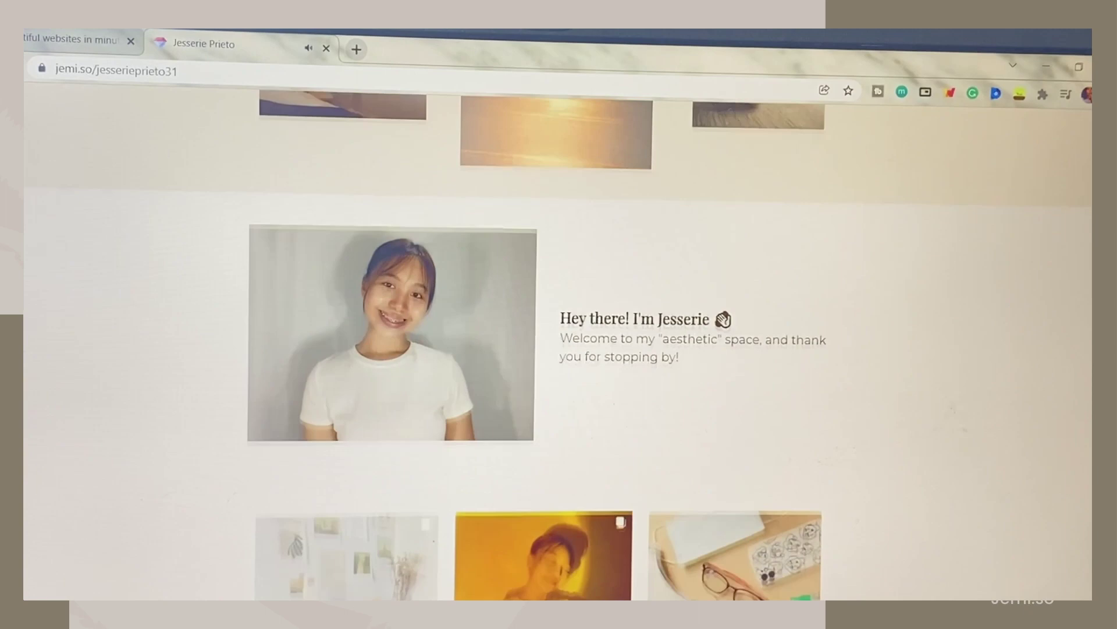
Step: Look through the finished personal Jemi site, including its introduction, photo grid and notetaking templates
scroll(541, 408, "down", 5)
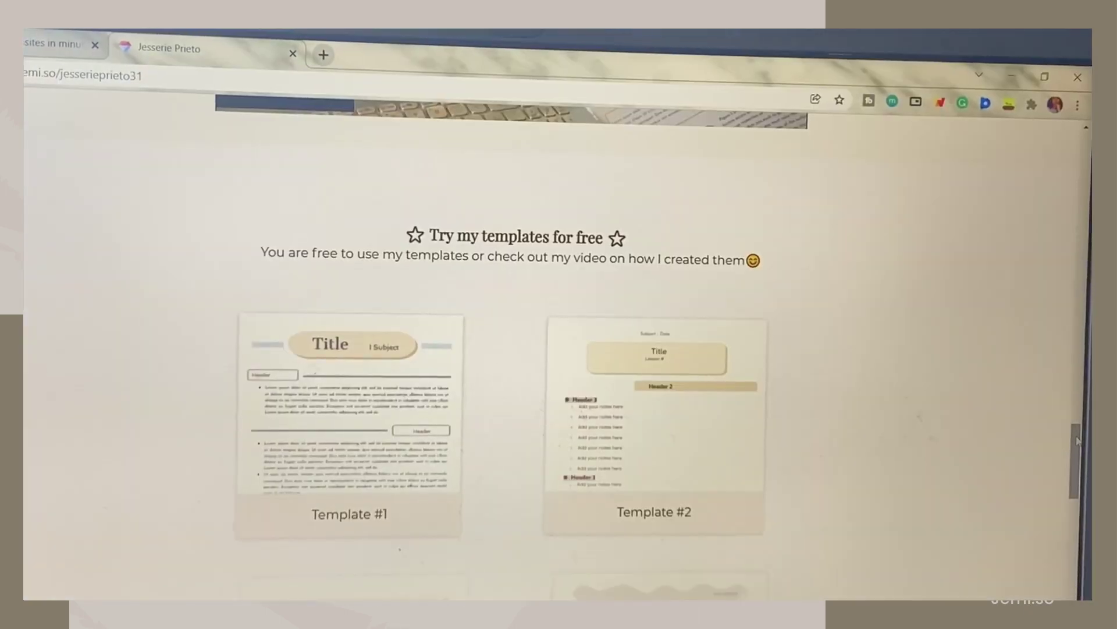
scroll(394, 365, "down", 5)
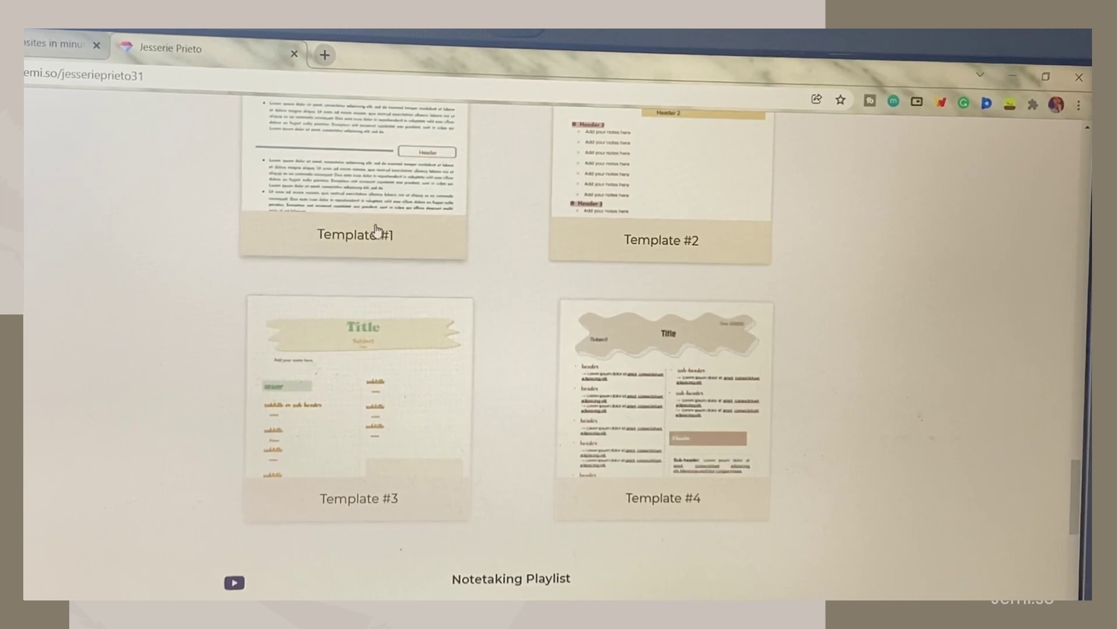
left_click(371, 224)
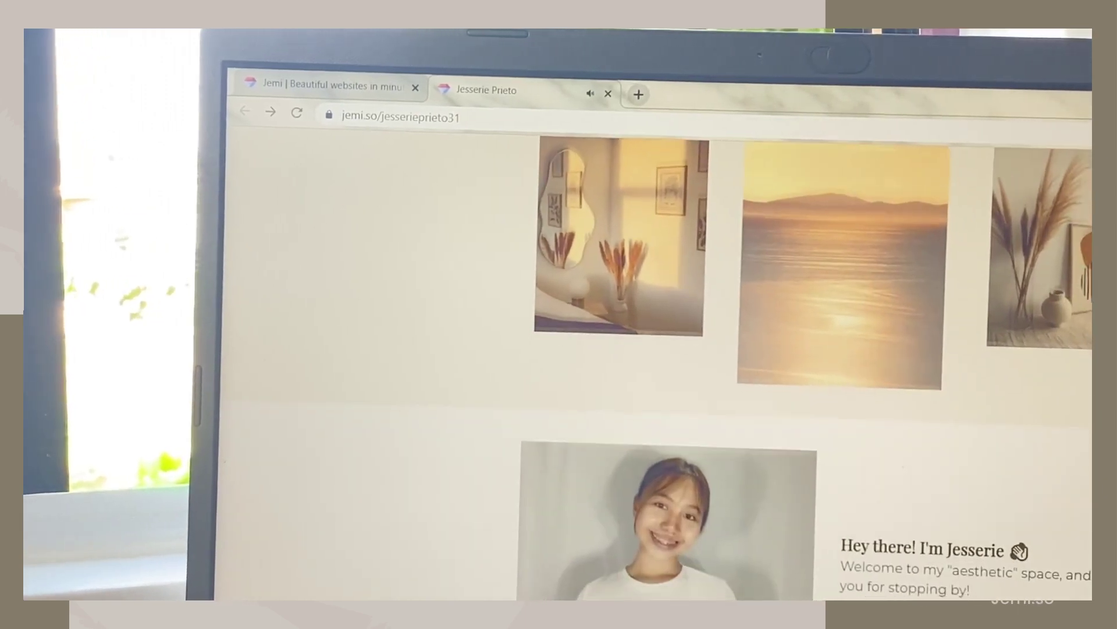
scroll(640, 349, "down", 5)
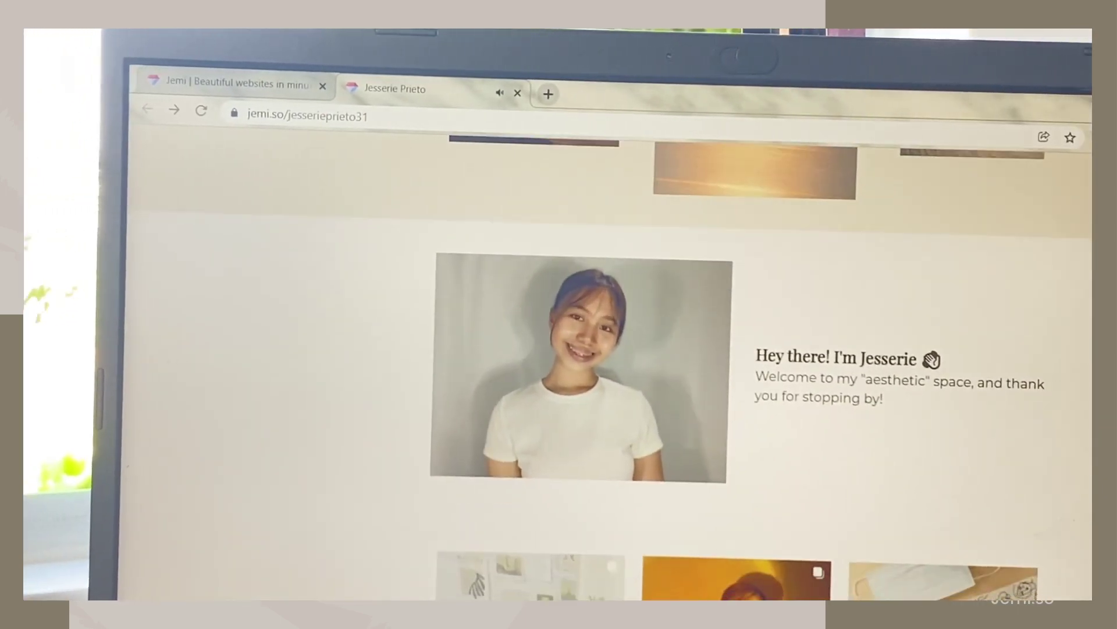
scroll(640, 349, "down", 6)
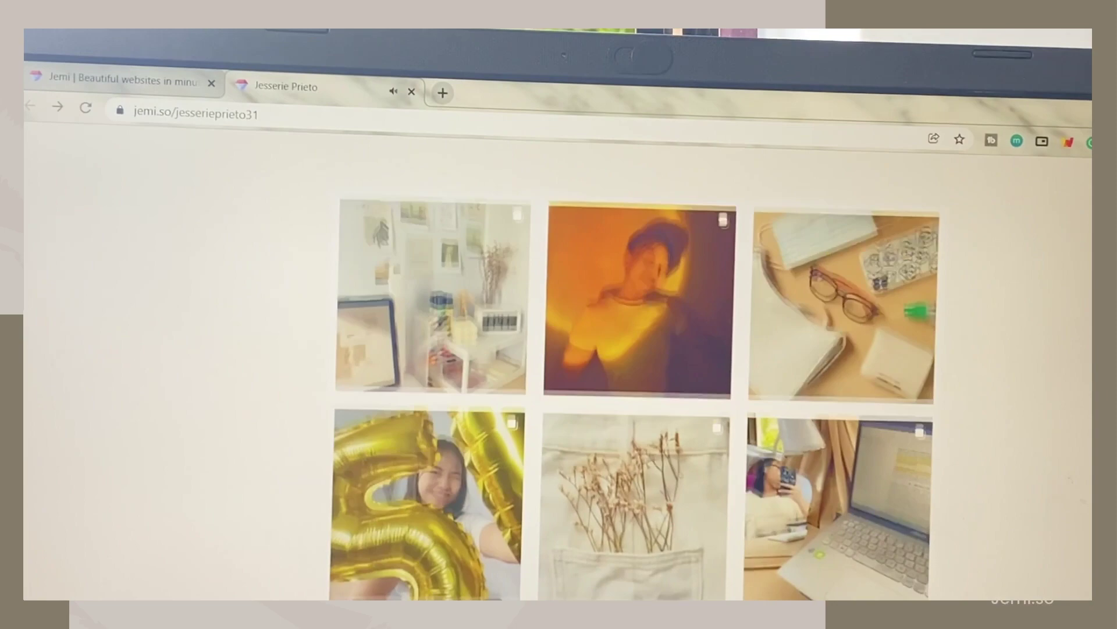
scroll(640, 349, "down", 5)
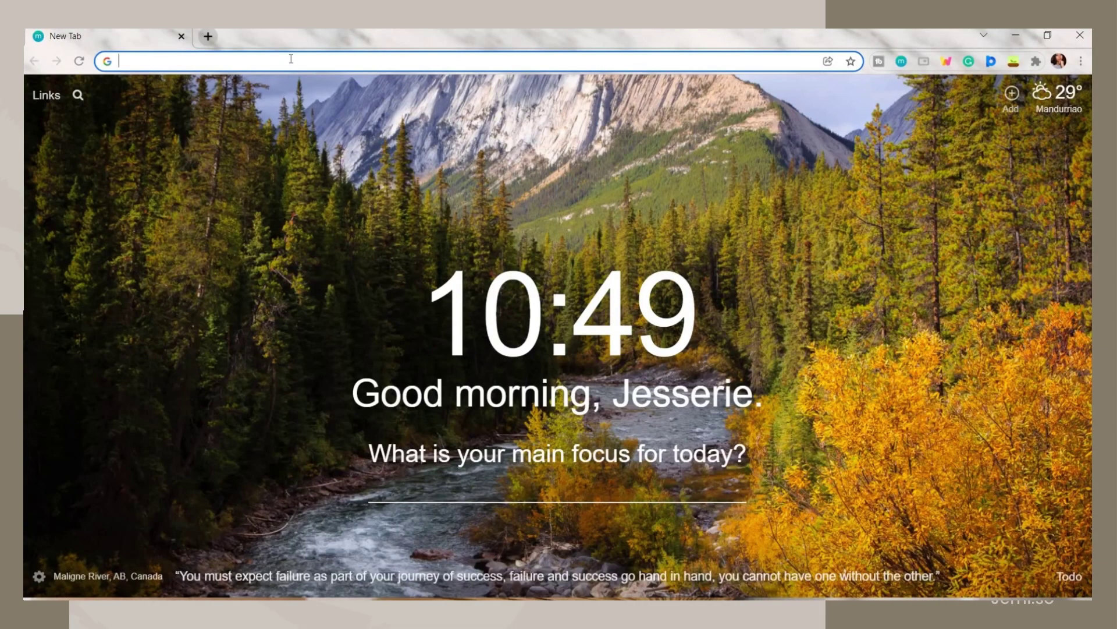
Step: Search the web for "jemi" and open the jemi.so website from the results
left_click(291, 59)
type("jemi")
key("Return")
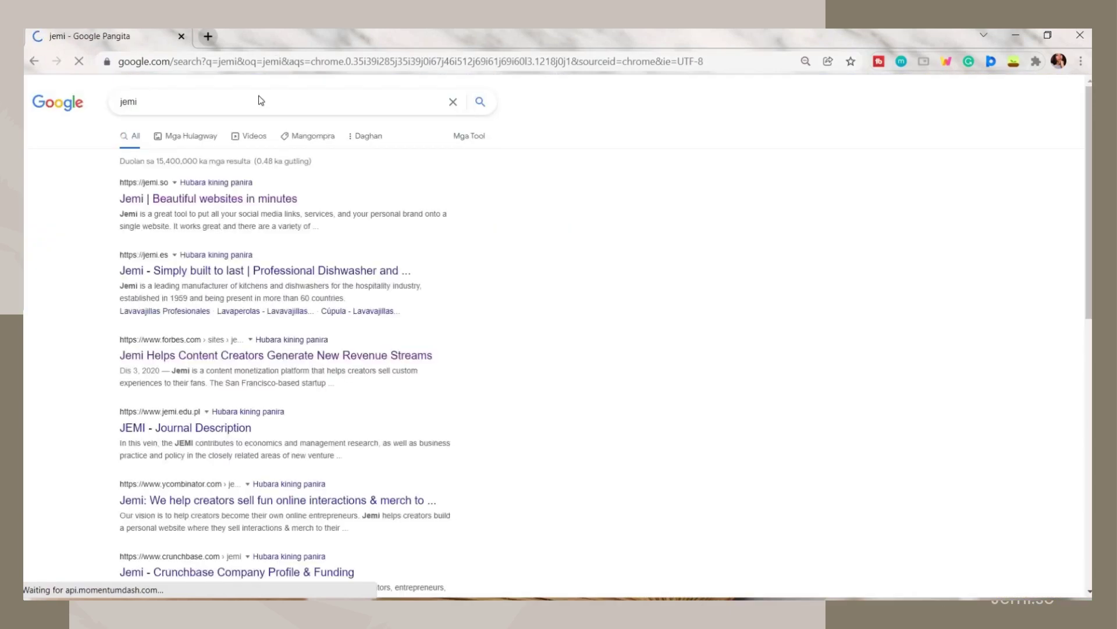
left_click(182, 199)
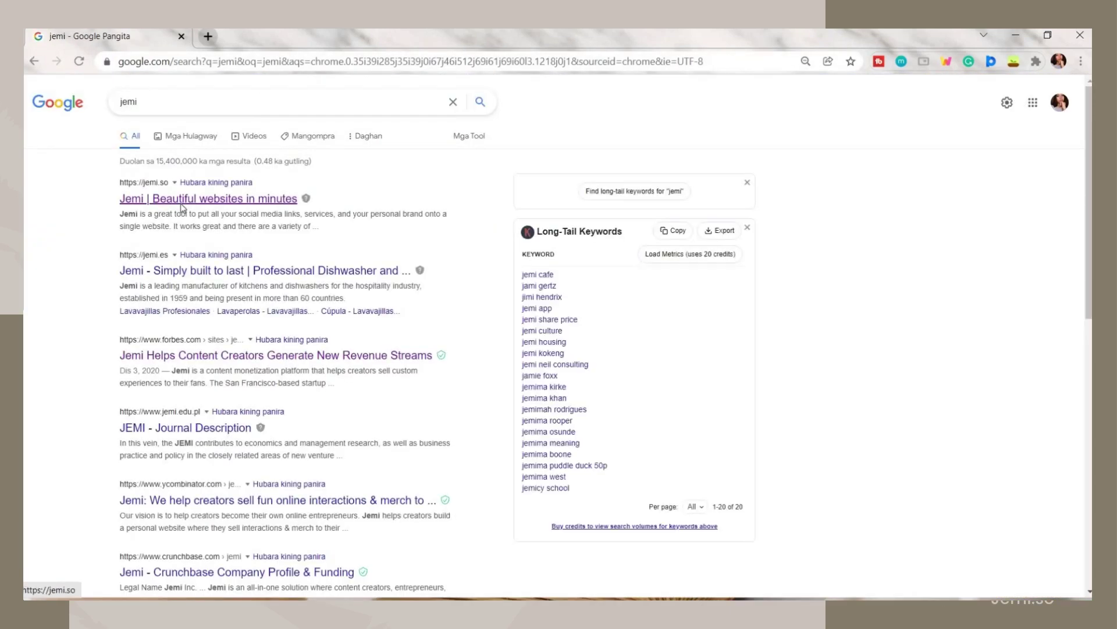
Step: Read through the Jemi home page, covering its advantages and the kinds of sites it can build
scroll(559, 350, "down", 3)
scroll(696, 368, "down", 8)
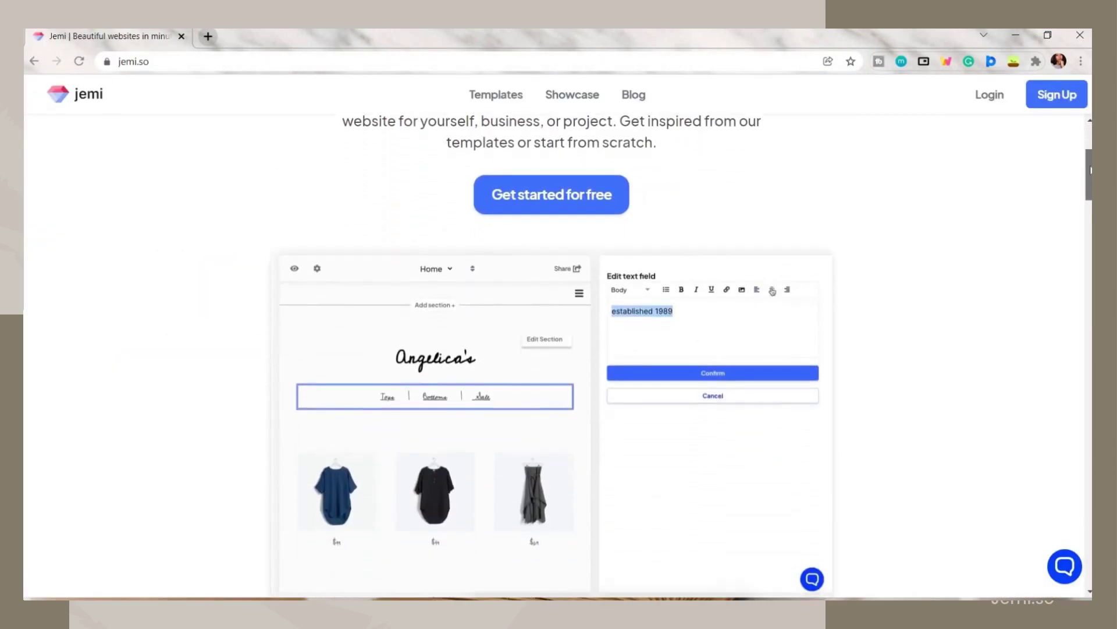
scroll(980, 290, "down", 5)
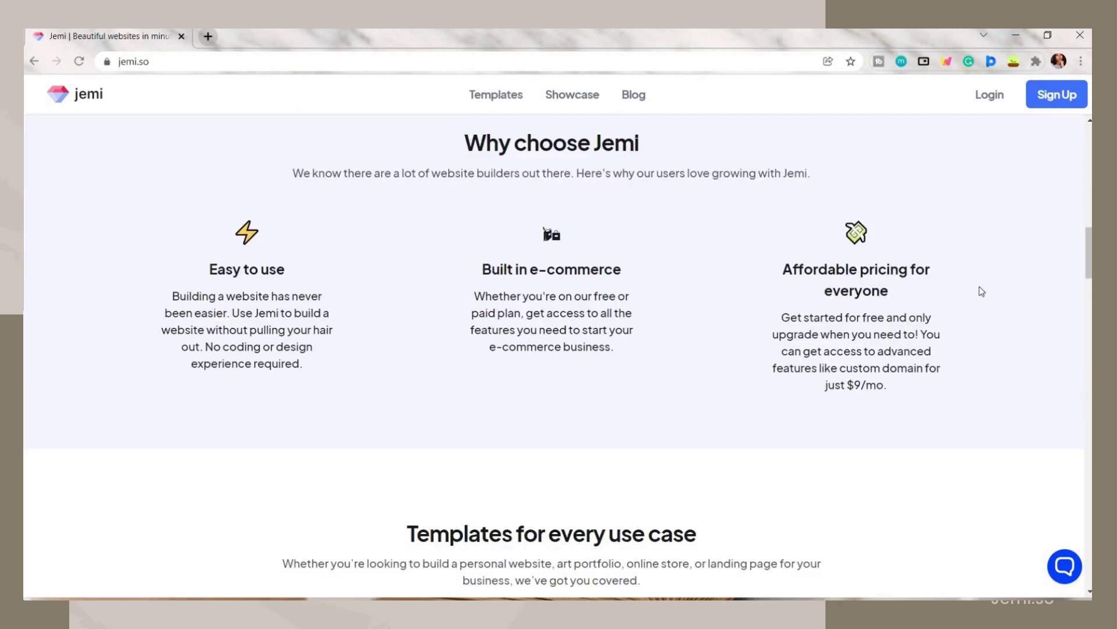
scroll(560, 283, "down", 5)
scroll(560, 283, "down", 2)
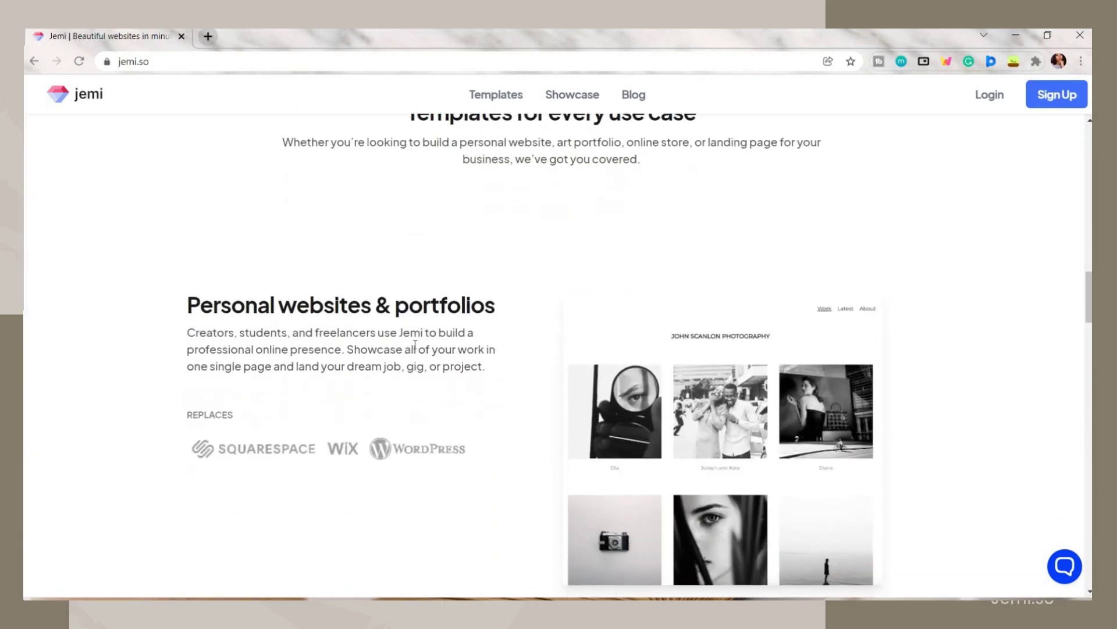
scroll(412, 351, "down", 8)
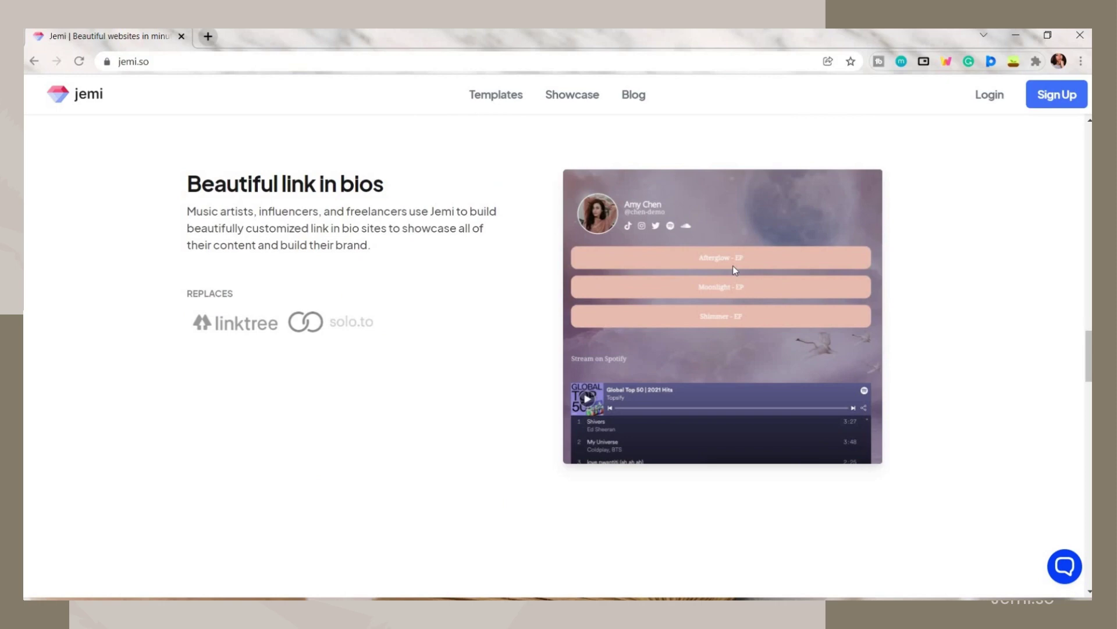
scroll(412, 341, "down", 8)
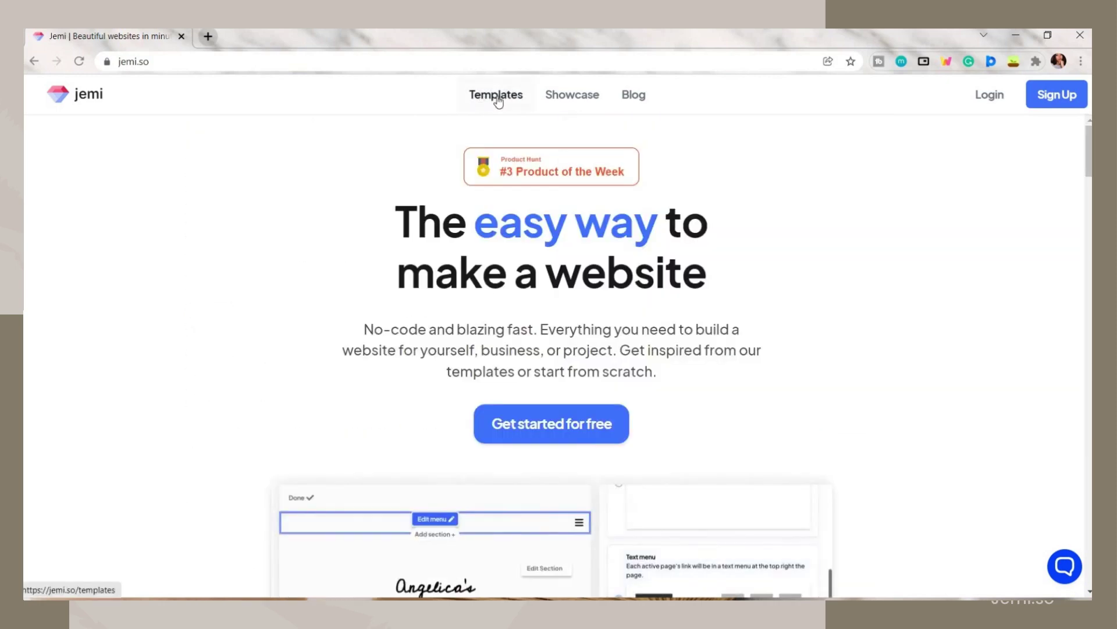
Step: Open the Jemi templates page and browse the available website designs
left_click(500, 97)
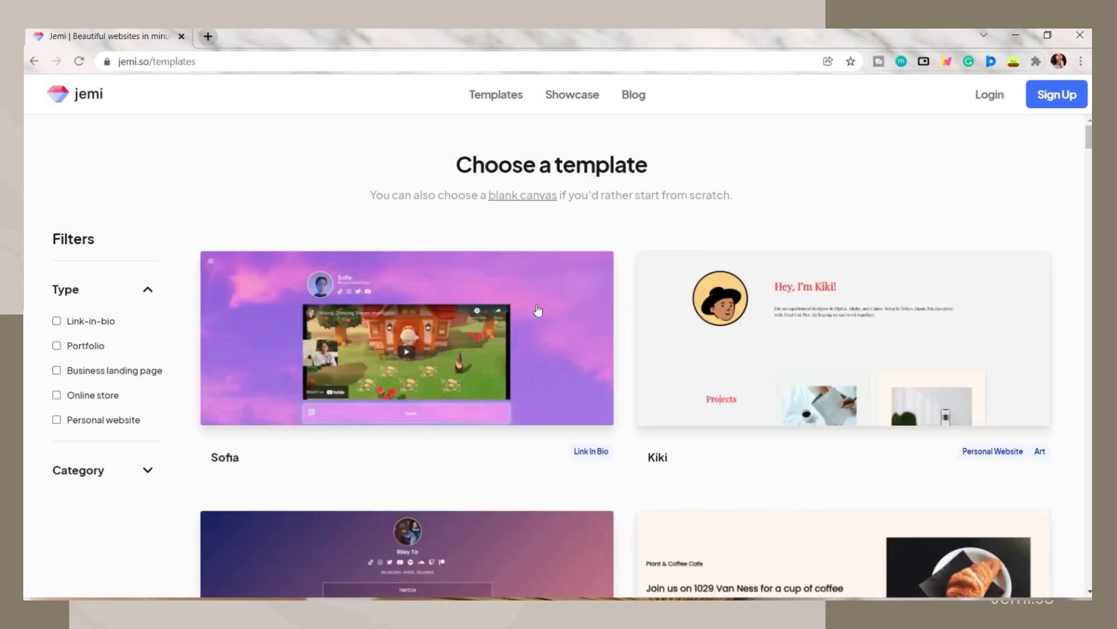
scroll(626, 325, "down", 5)
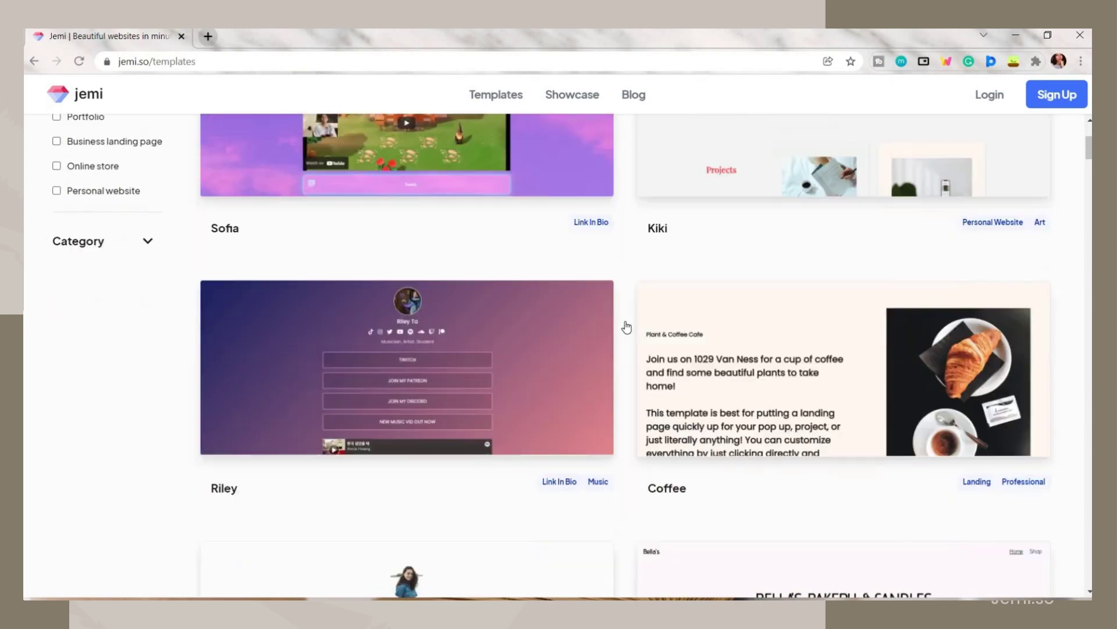
scroll(504, 287, "down", 5)
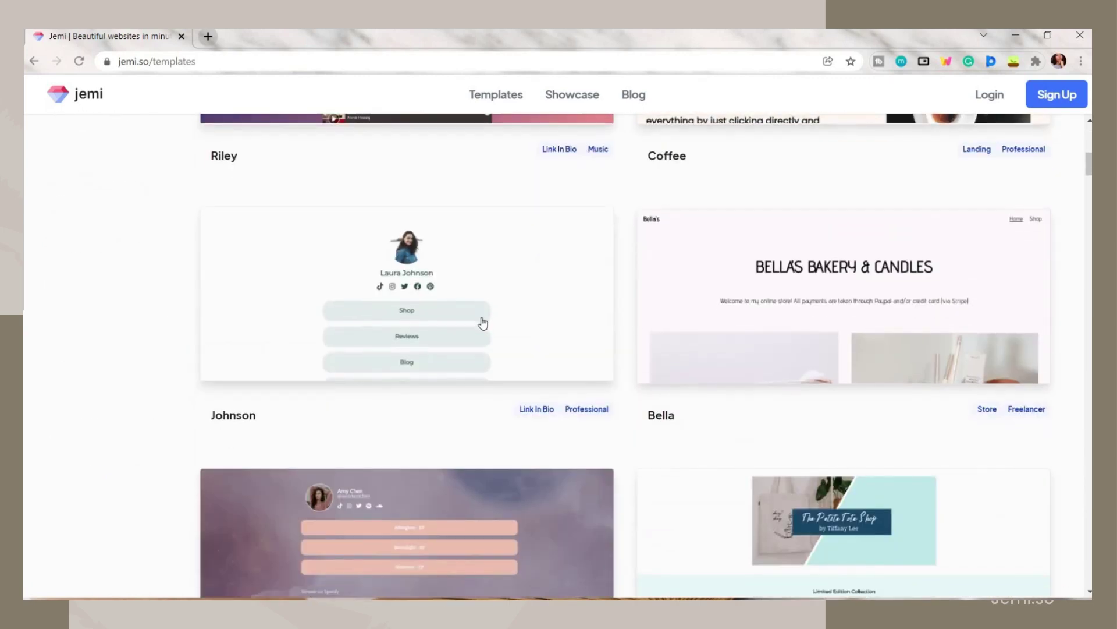
scroll(481, 322, "down", 5)
scroll(482, 322, "down", 5)
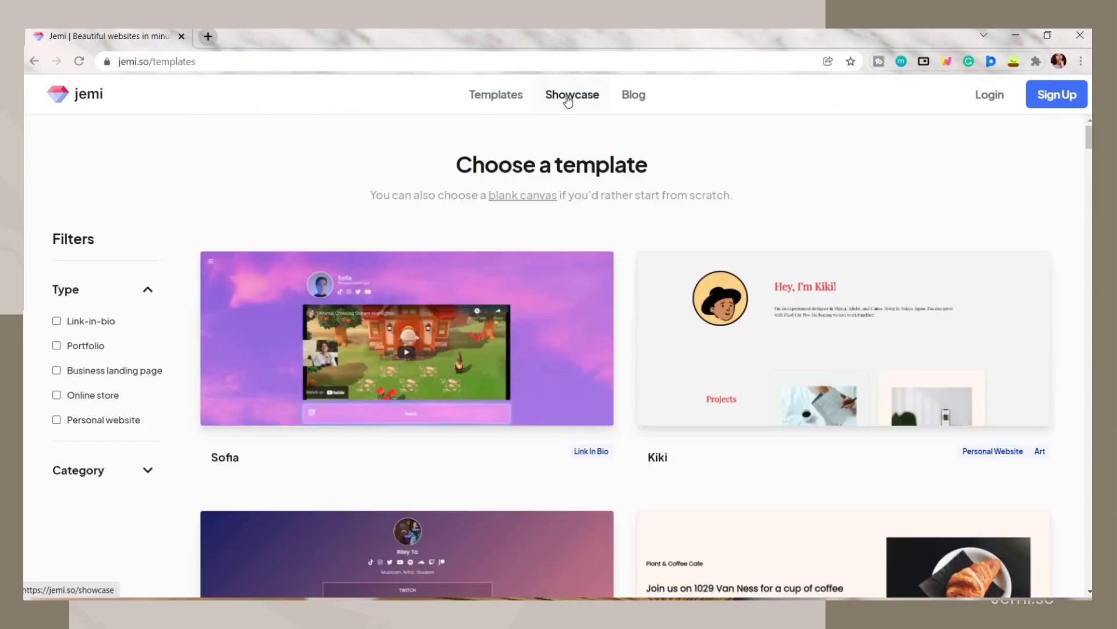
Step: Open the Showcase page and browse the websites made by other creatives
left_click(581, 97)
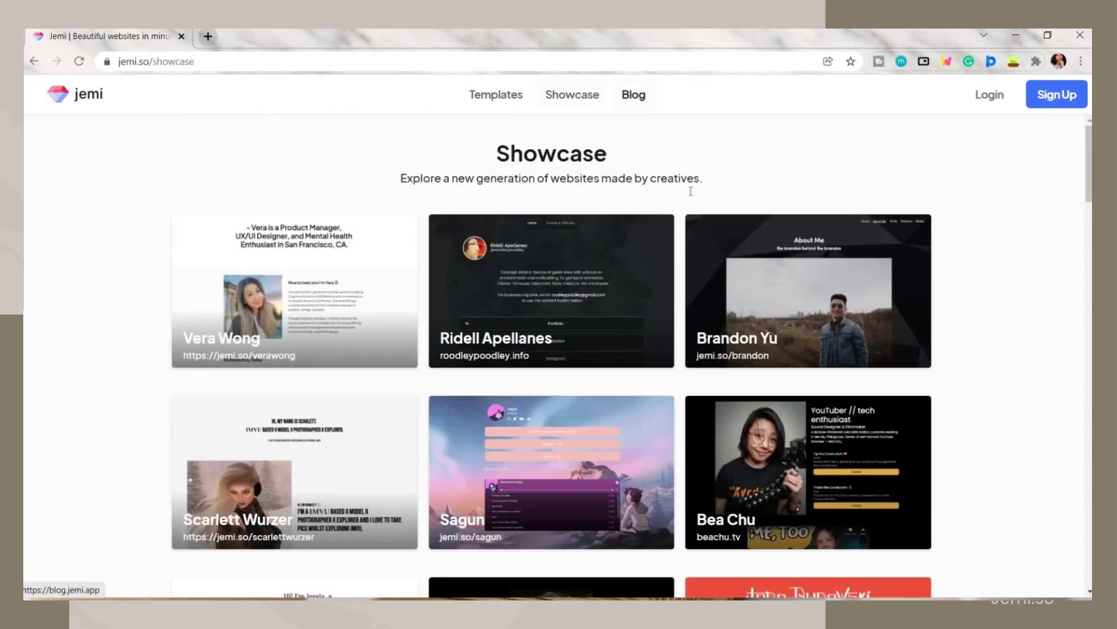
scroll(592, 400, "down", 7)
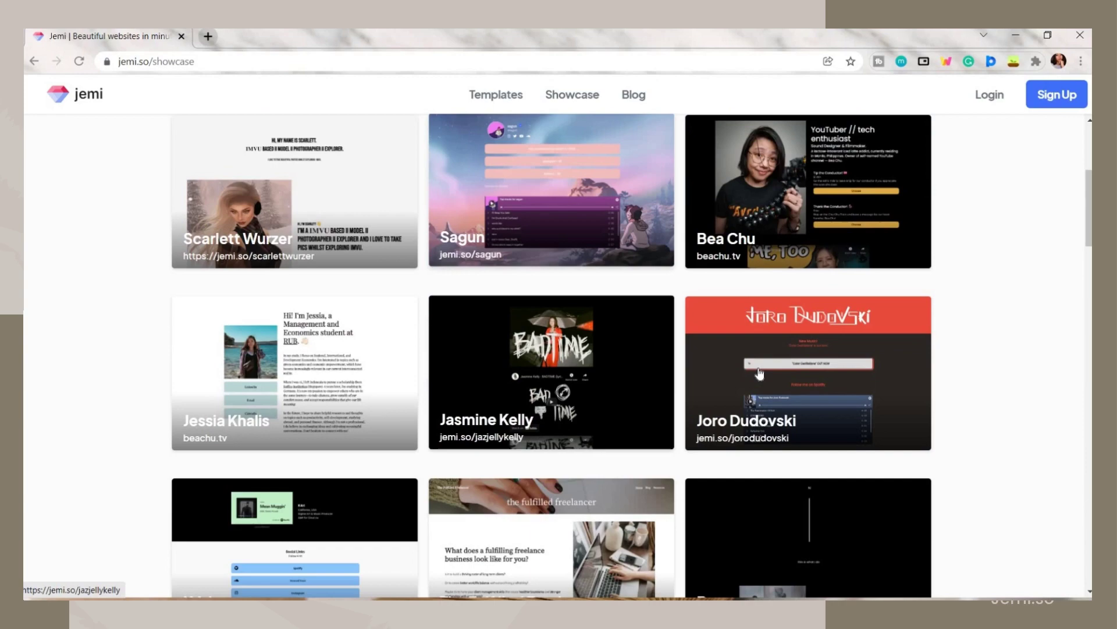
scroll(741, 375, "down", 4)
scroll(824, 305, "down", 1)
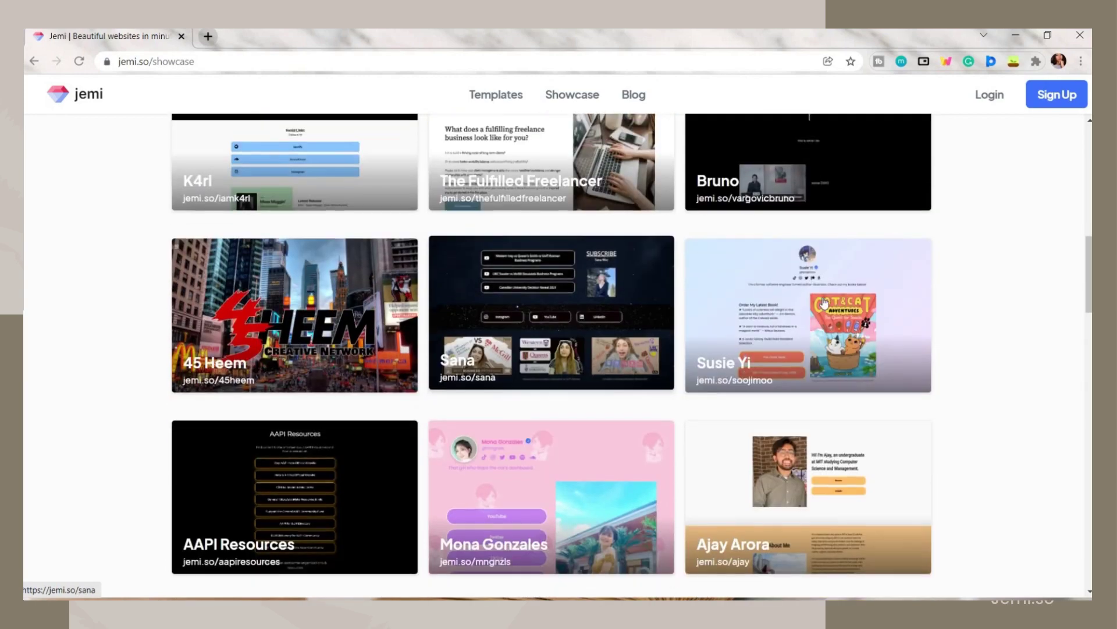
Step: Open the showcased soojimoo site in a new tab and examine its book sections and order links
right_click(825, 303)
left_click(858, 307)
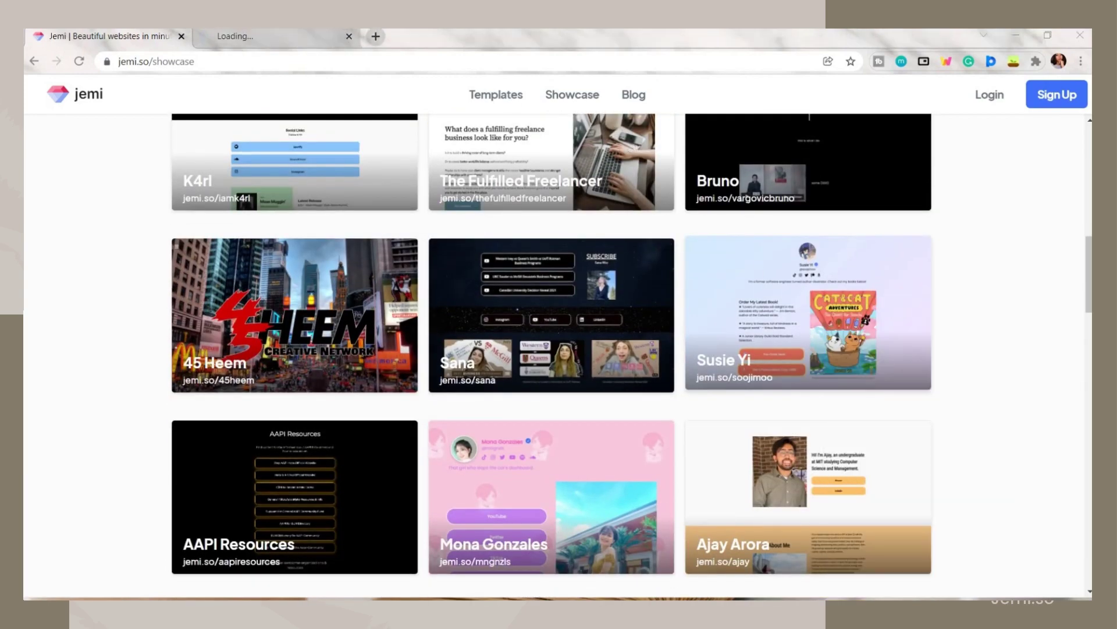
left_click(263, 36)
scroll(638, 375, "down", 3)
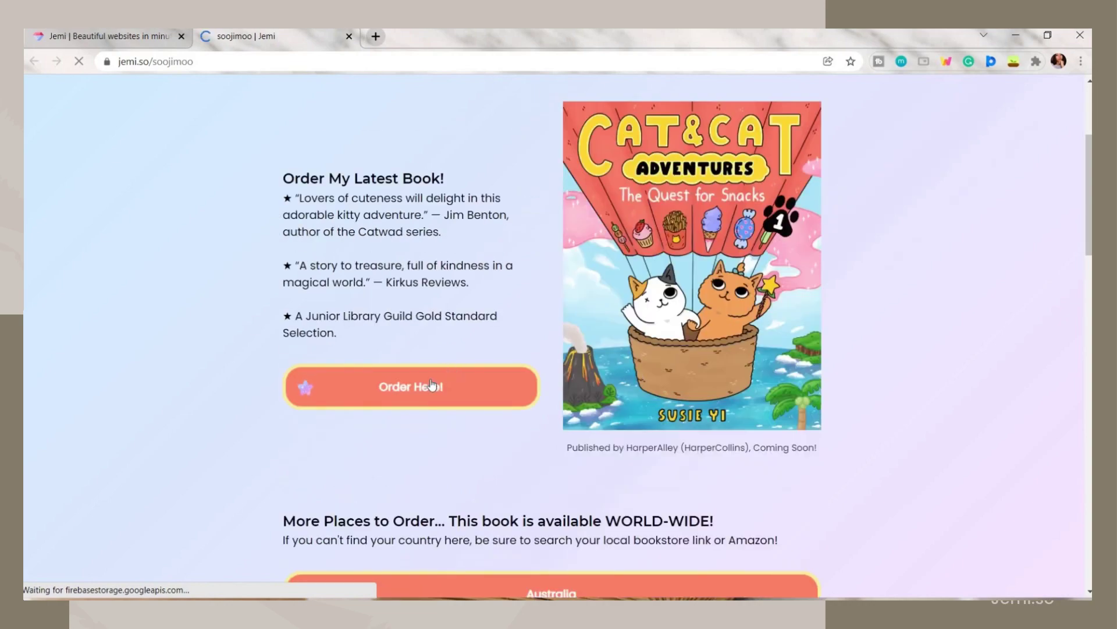
scroll(524, 326, "down", 5)
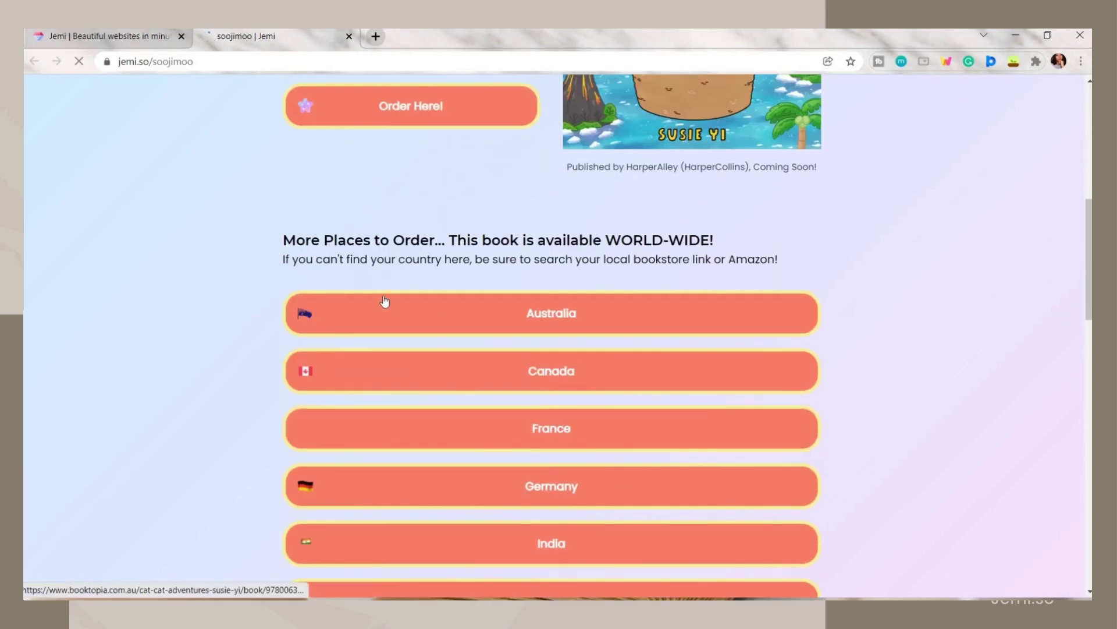
scroll(582, 320, "down", 10)
scroll(652, 349, "down", 2)
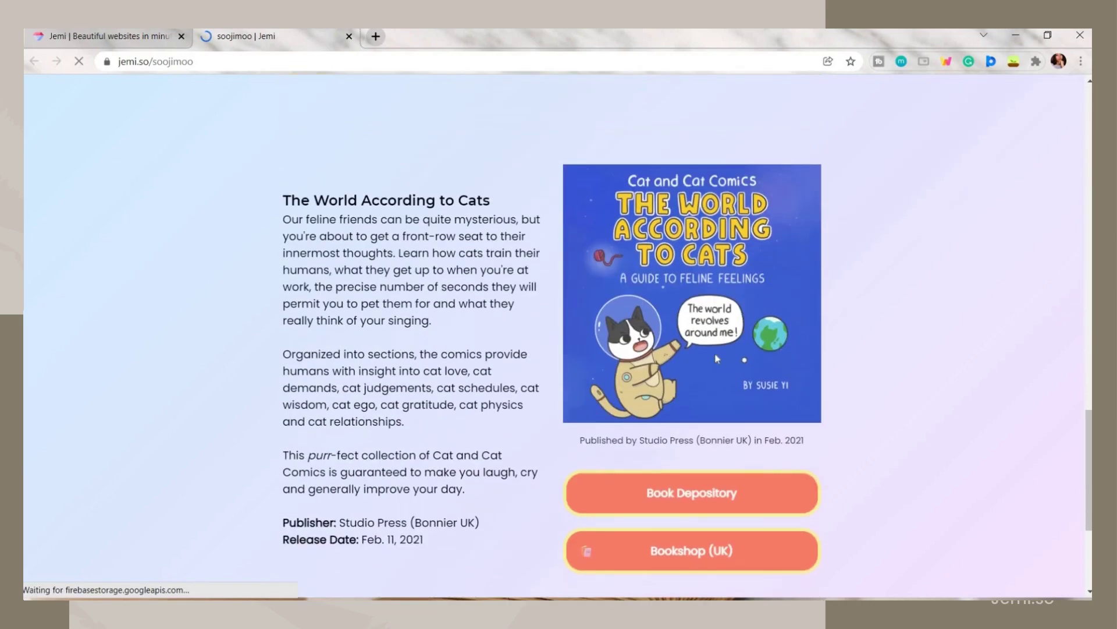
scroll(800, 337, "down", 3)
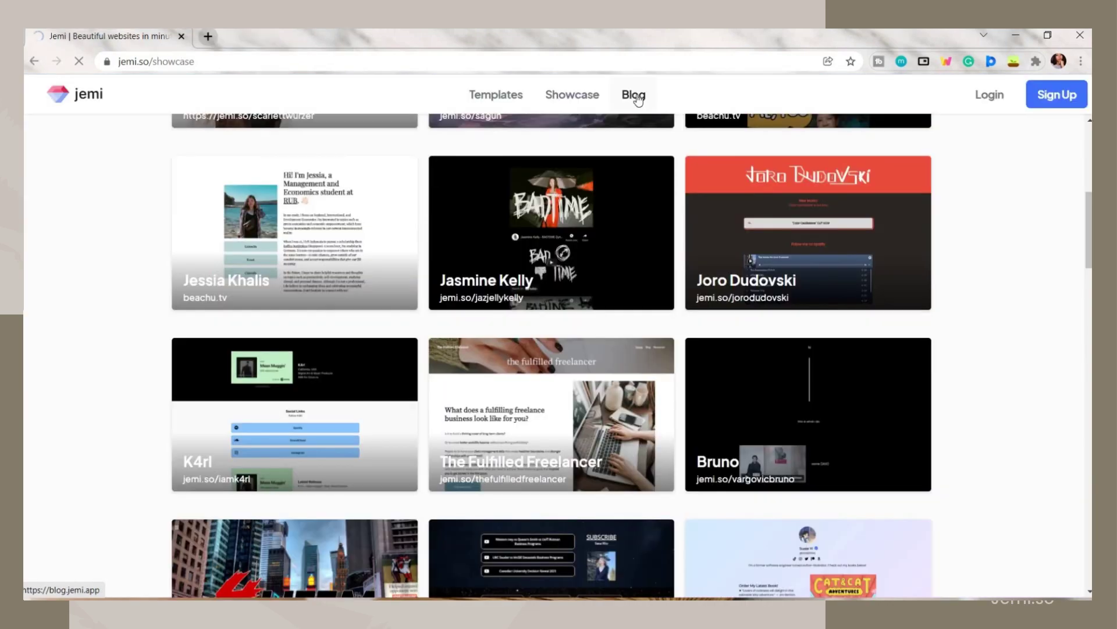
Step: Open the Jemi blog and look over its articles on building a website
left_click(637, 94)
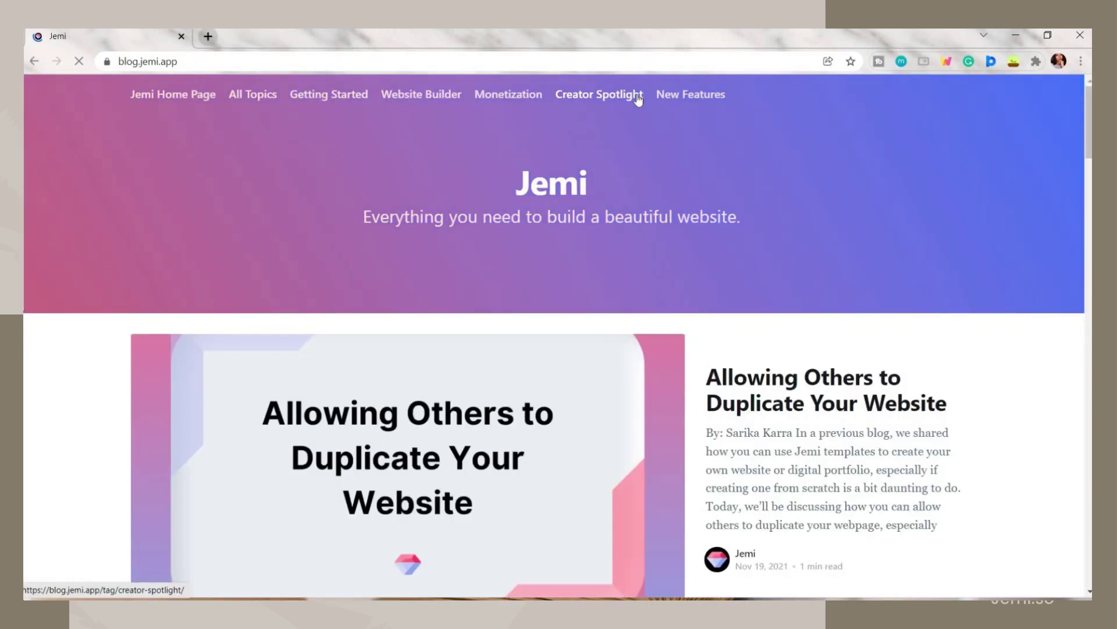
scroll(662, 357, "down", 10)
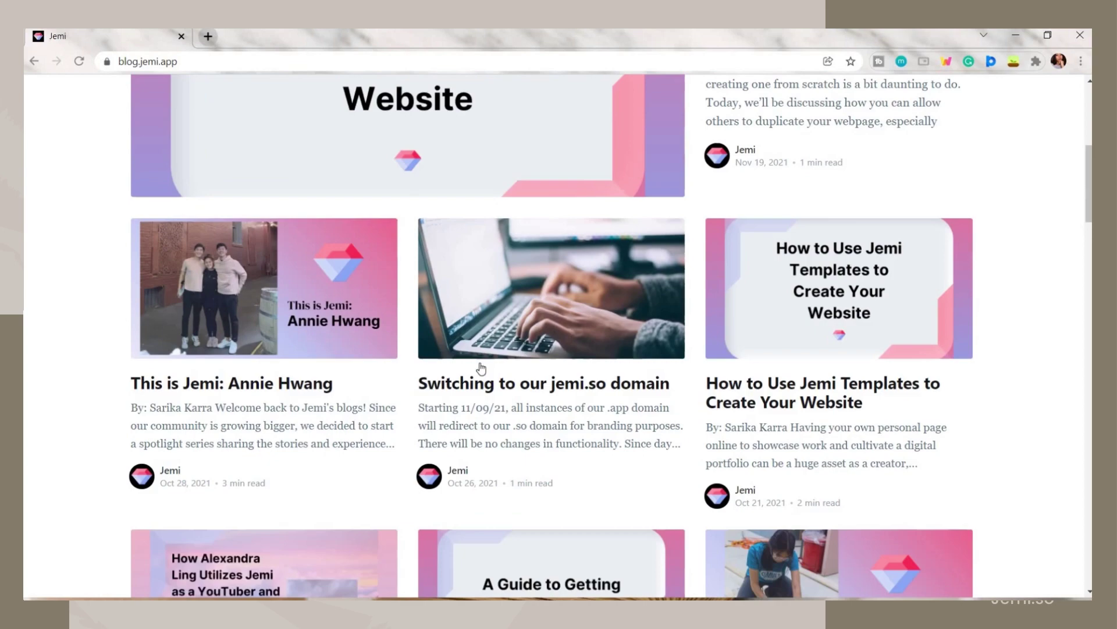
scroll(505, 364, "down", 5)
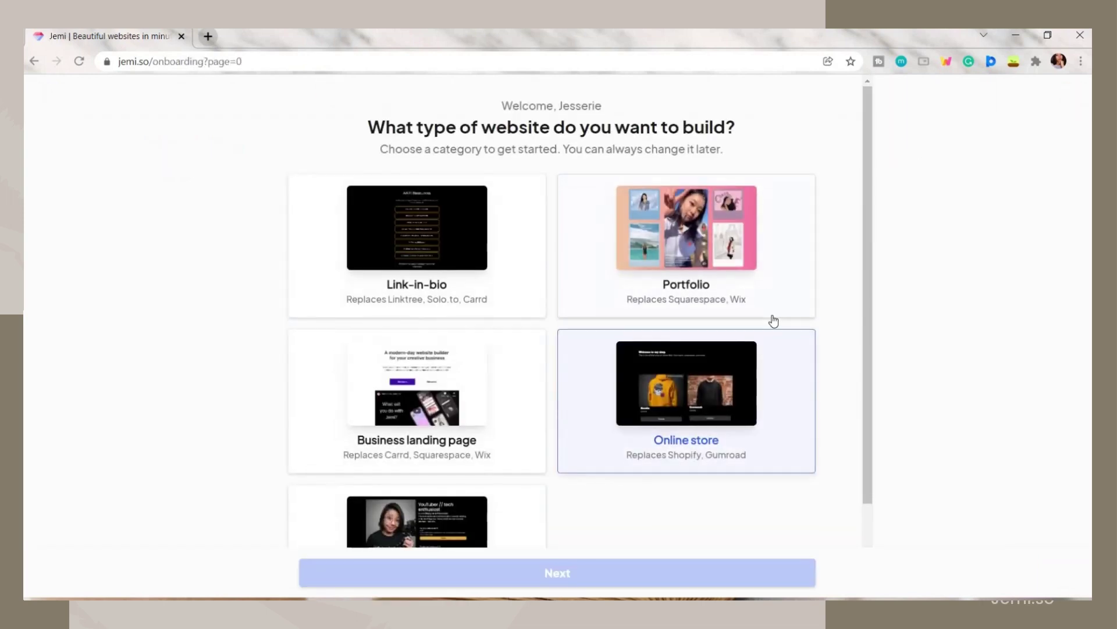
Step: Choose Personal website as the type of site to build and continue to the font choice
scroll(485, 382, "down", 2)
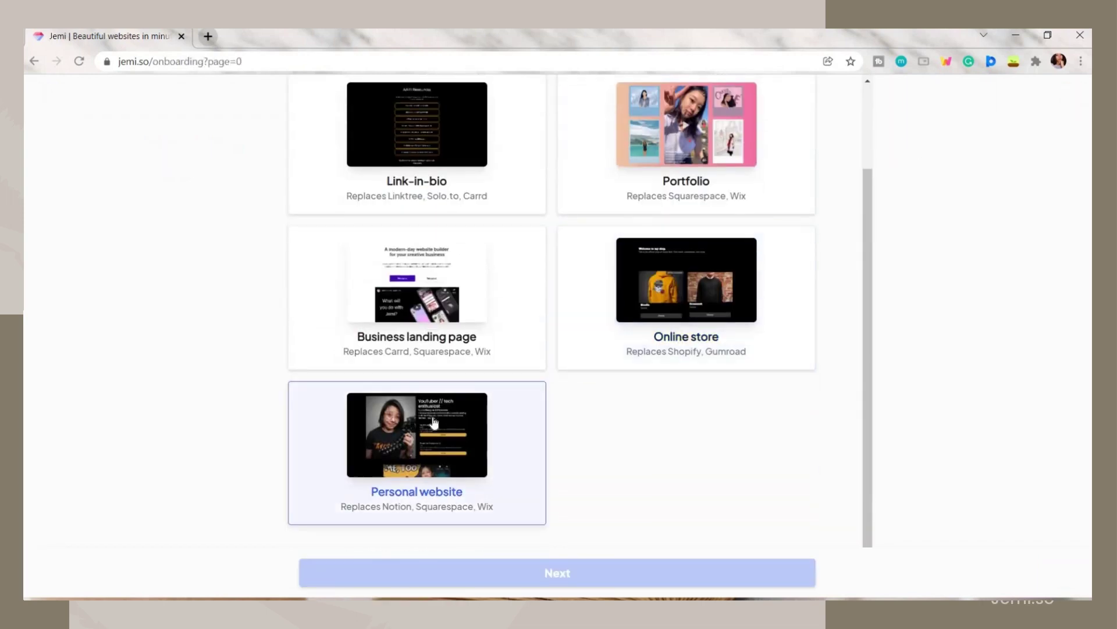
left_click(488, 423)
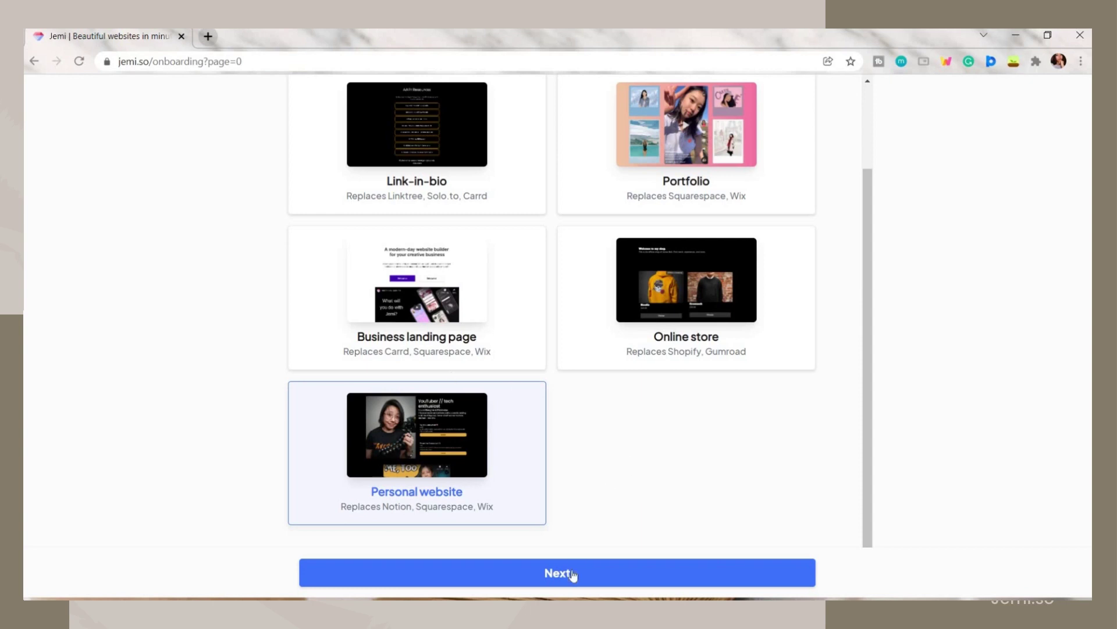
left_click(550, 574)
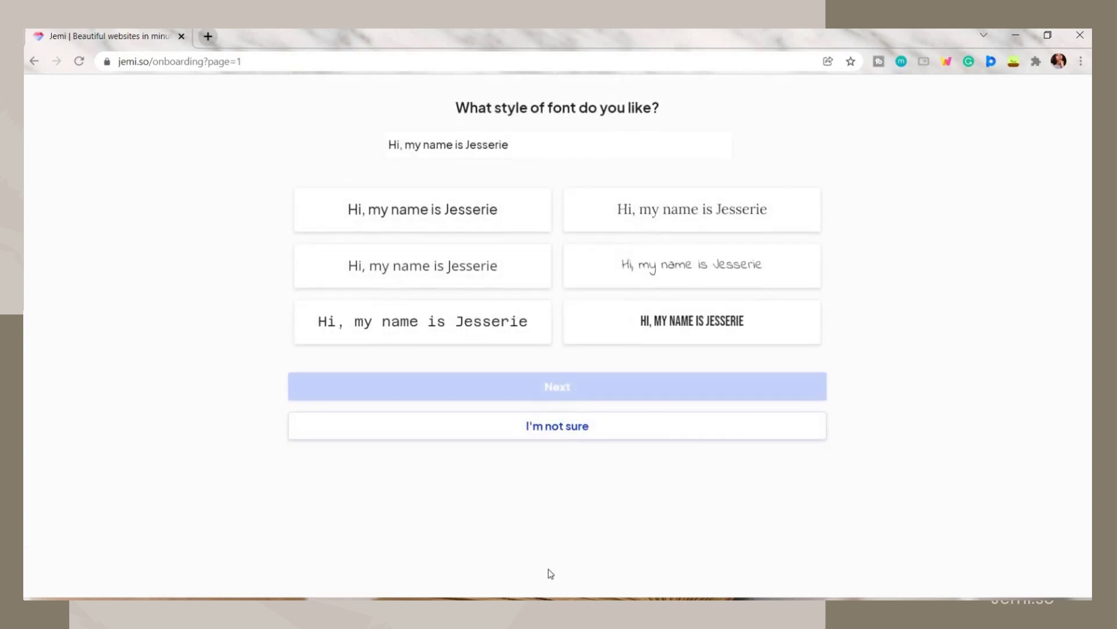
Step: Choose the light serif font style and the Anjali portfolio template, and continue to create the website
left_click(687, 226)
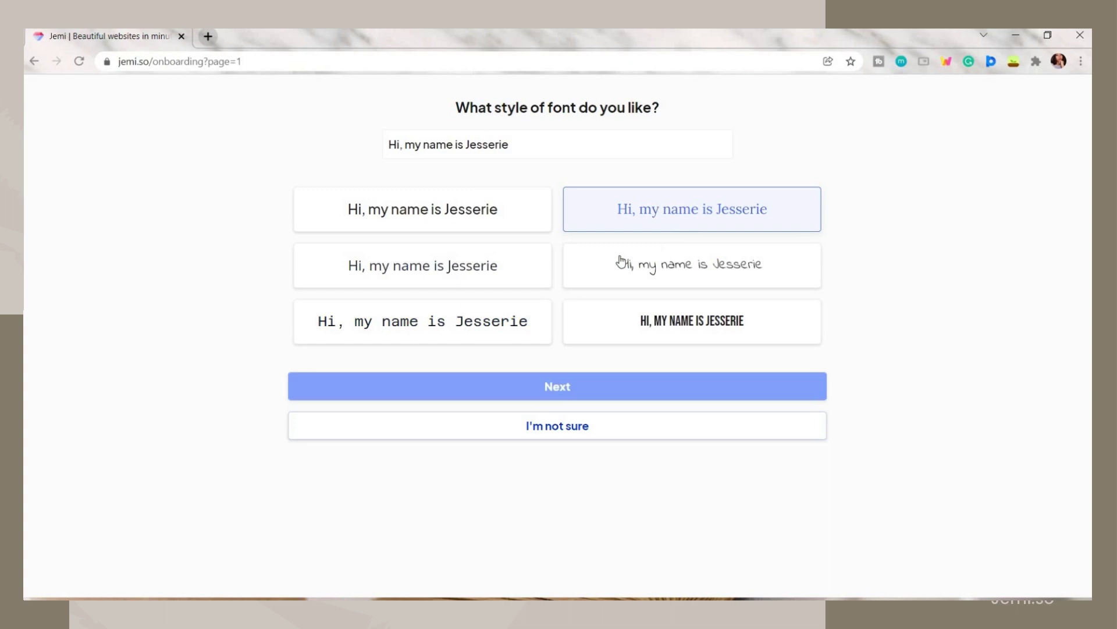
left_click(557, 385)
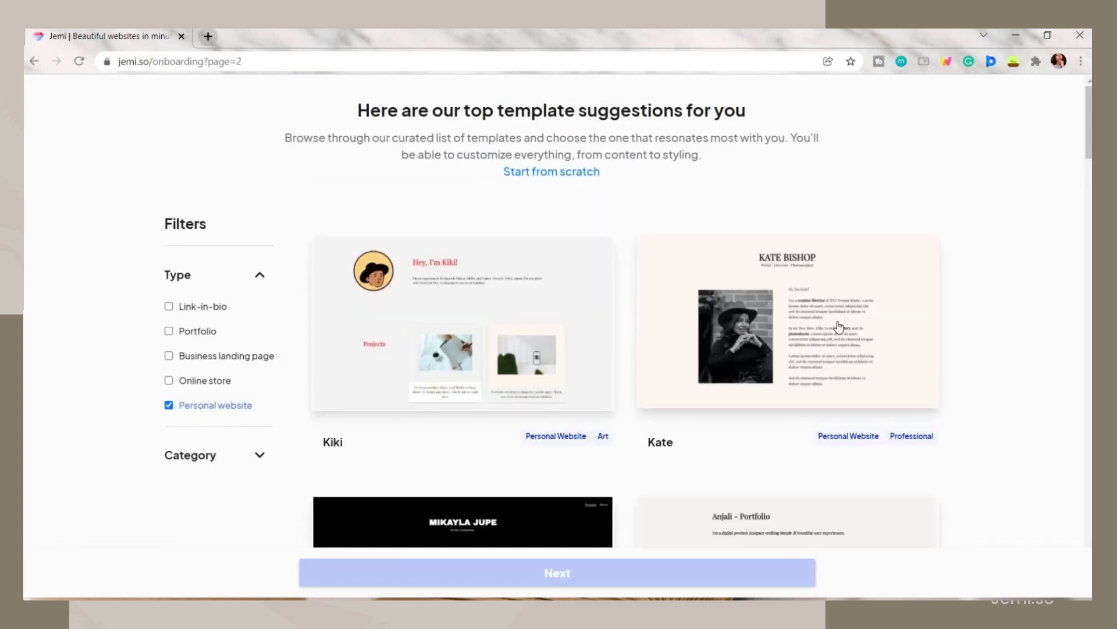
scroll(839, 326, "down", 5)
left_click(836, 281)
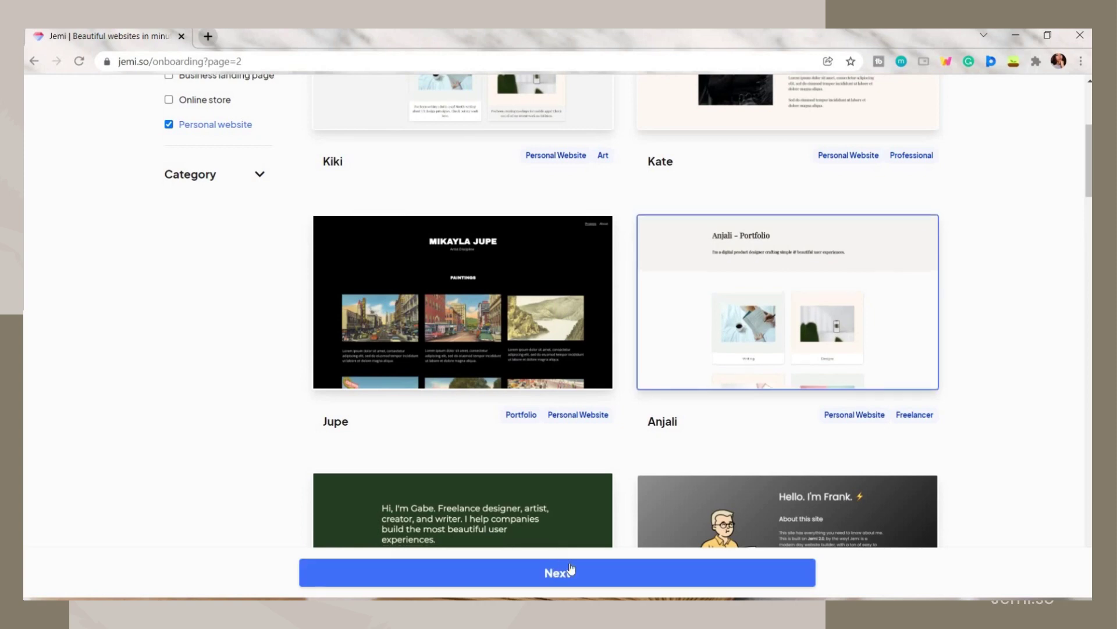
left_click(570, 569)
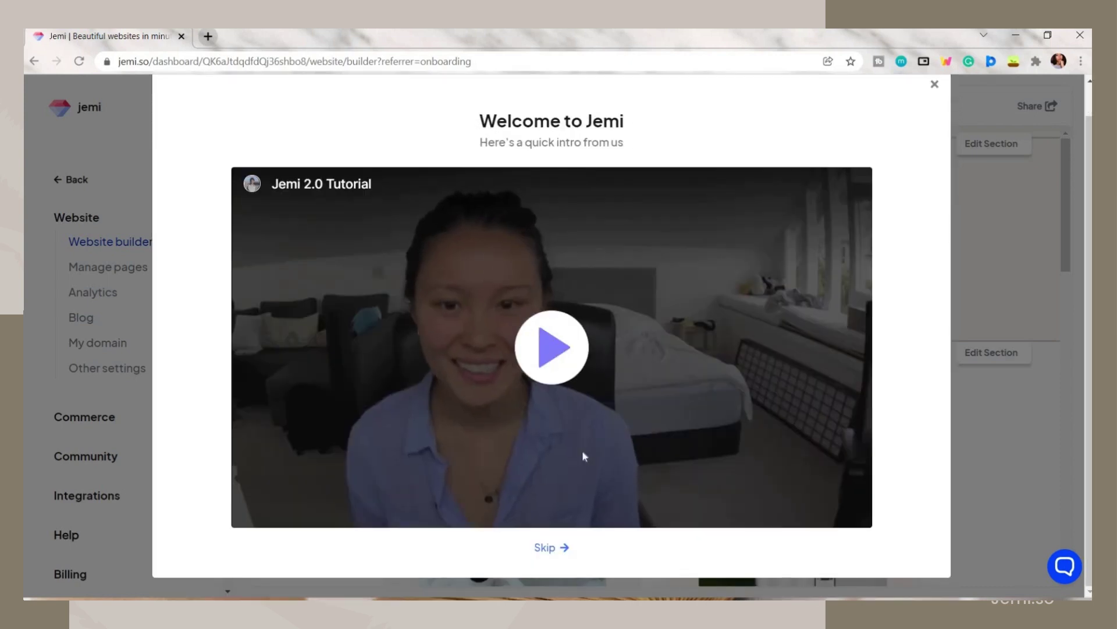
Step: Sample the Jemi 2.0 Tutorial intro video, skip it and look over the Anjali template in the website builder
left_click(577, 297)
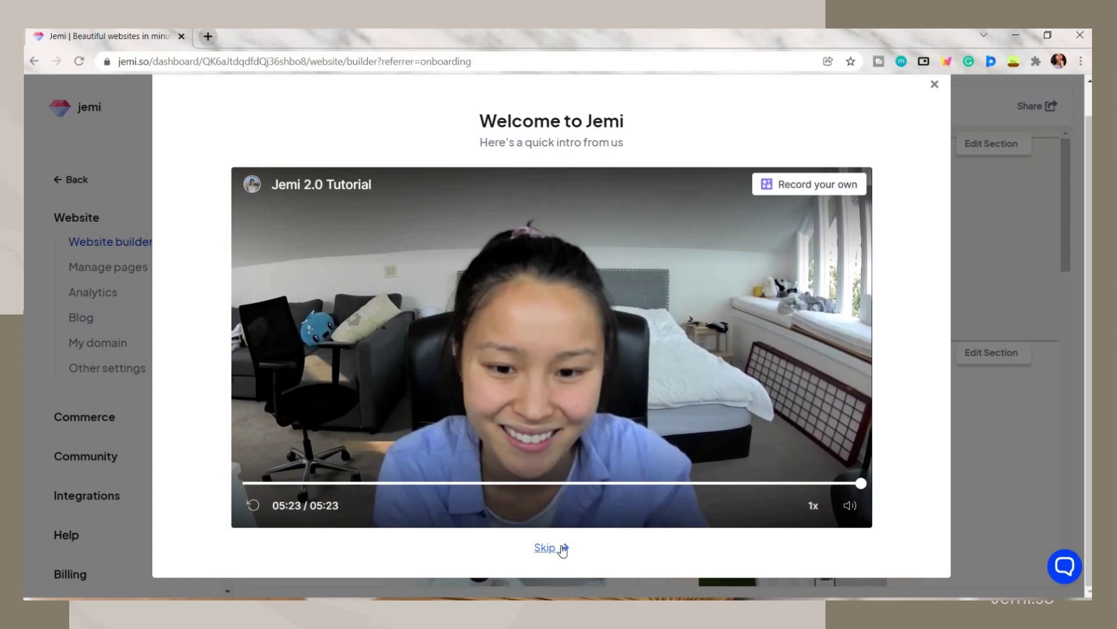
left_click(547, 548)
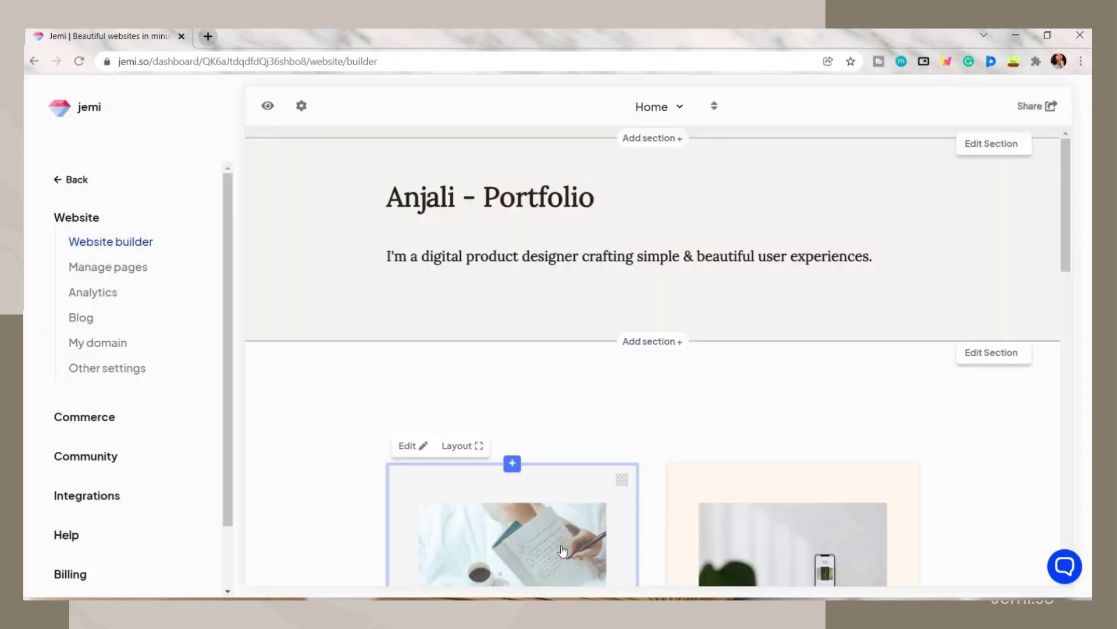
scroll(584, 320, "down", 12)
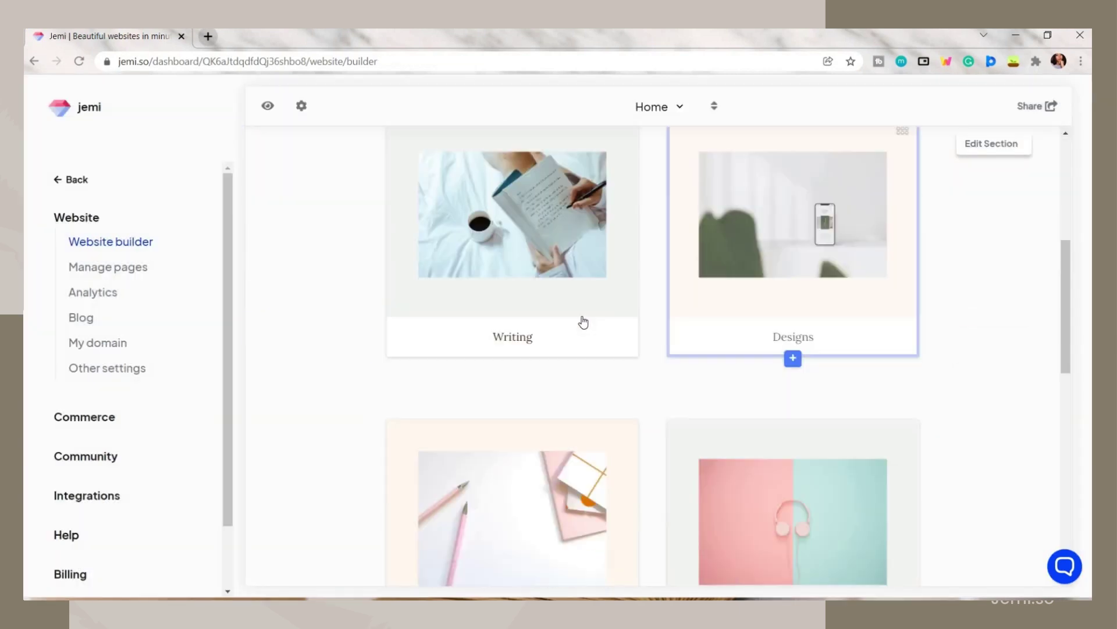
scroll(475, 355, "down", 6)
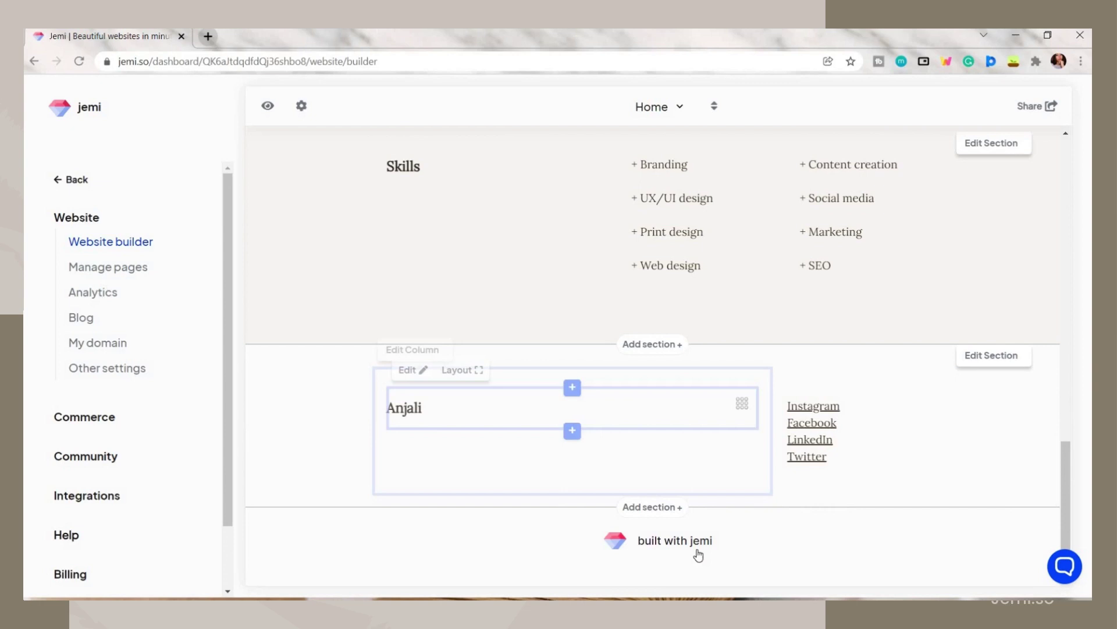
Step: Look through the website's Manage pages, Analytics, Blog, My domain and Other settings areas
left_click(95, 273)
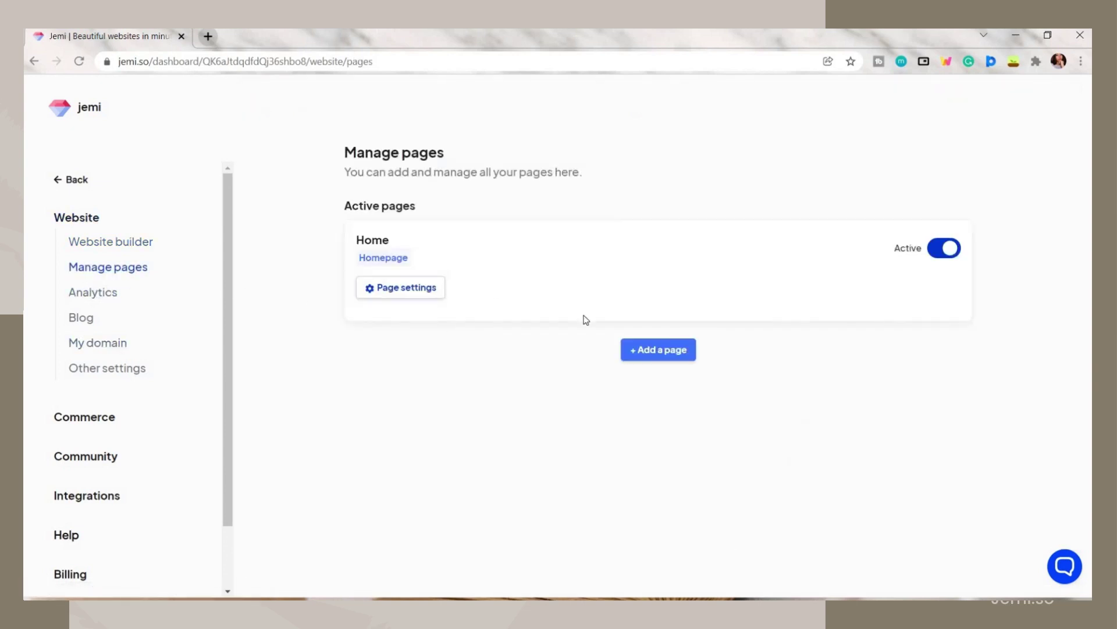
left_click(91, 294)
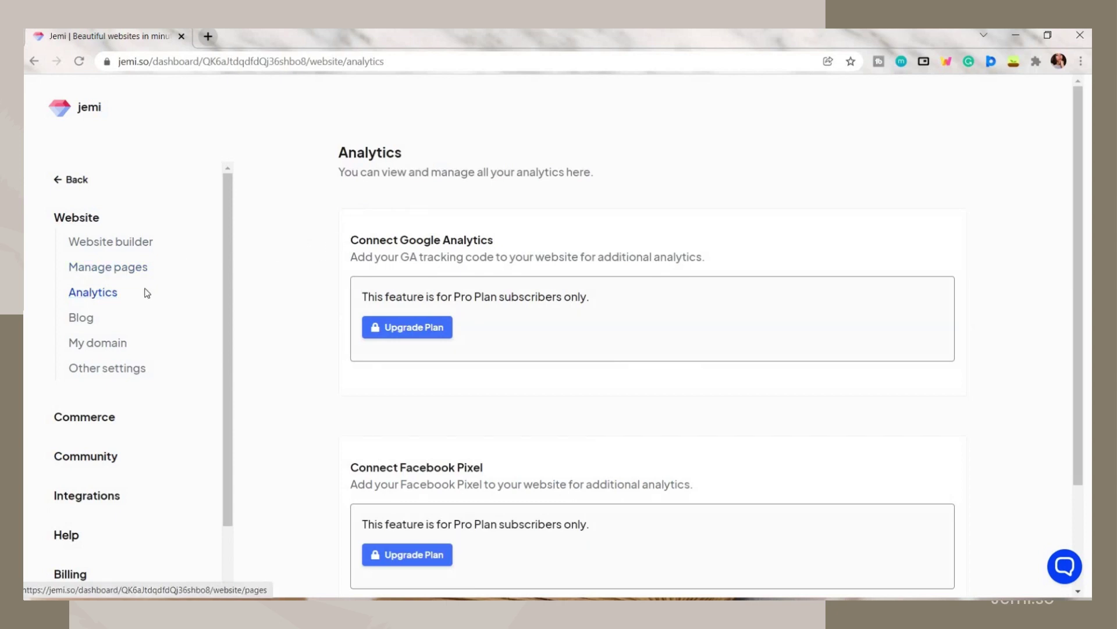
left_click(85, 319)
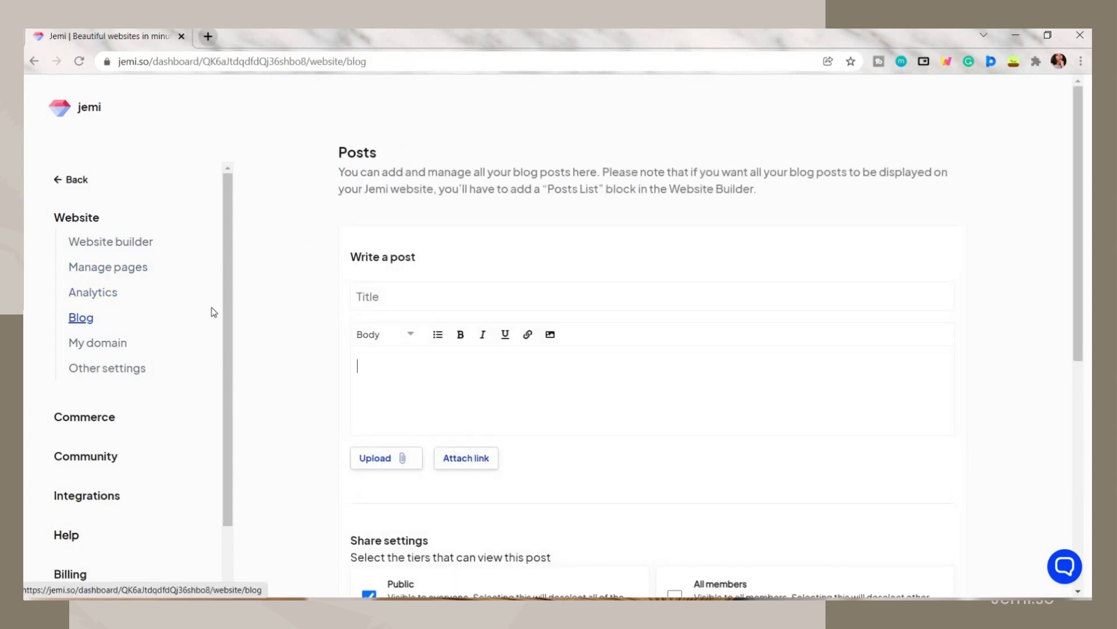
left_click(124, 342)
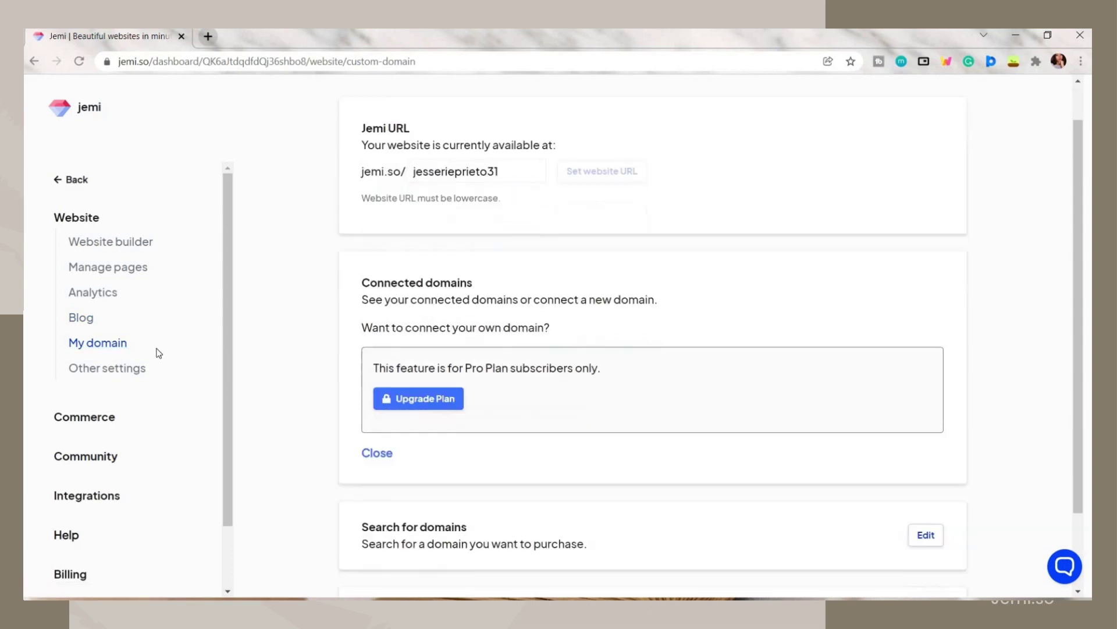
scroll(140, 329, "down", 3)
left_click(129, 300)
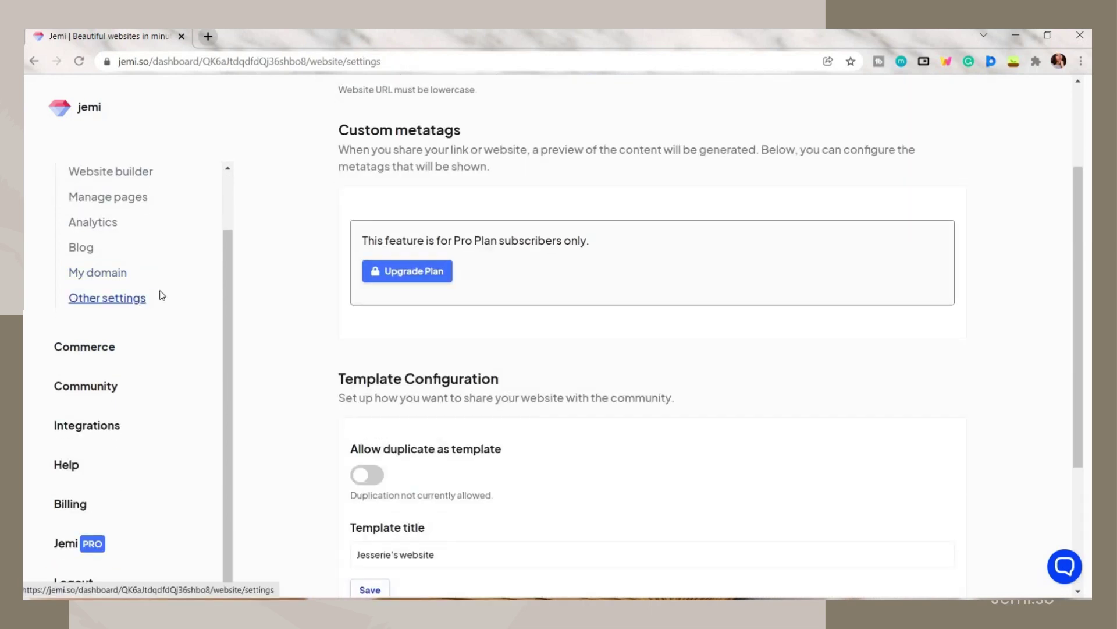
Step: Look through the Commerce areas for products, membership, orders, earnings and payouts
left_click(84, 346)
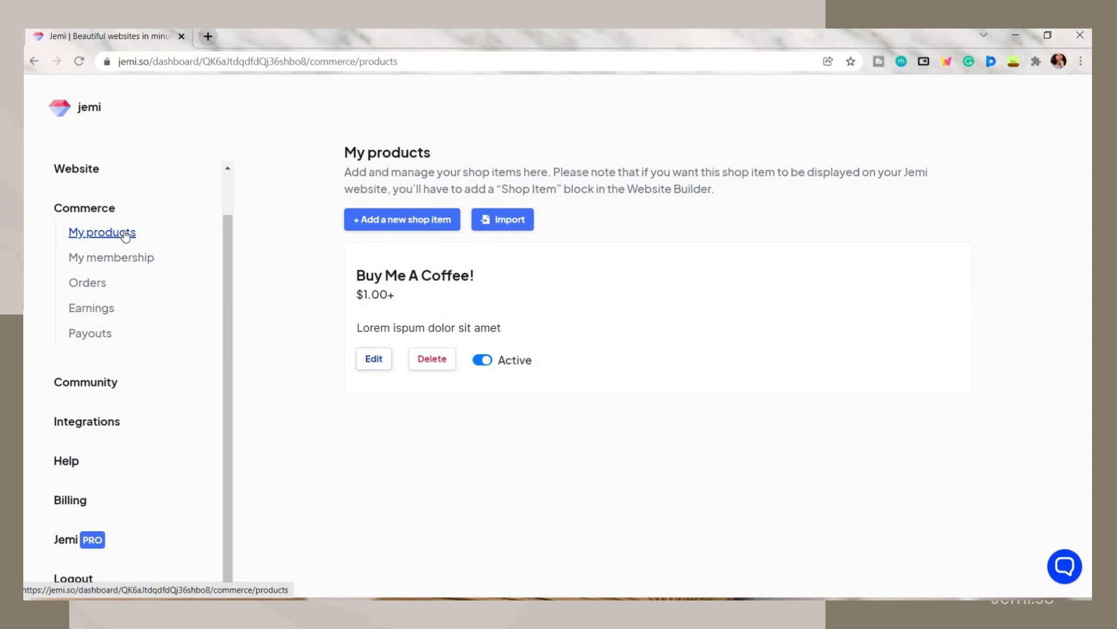
left_click(150, 258)
left_click(148, 281)
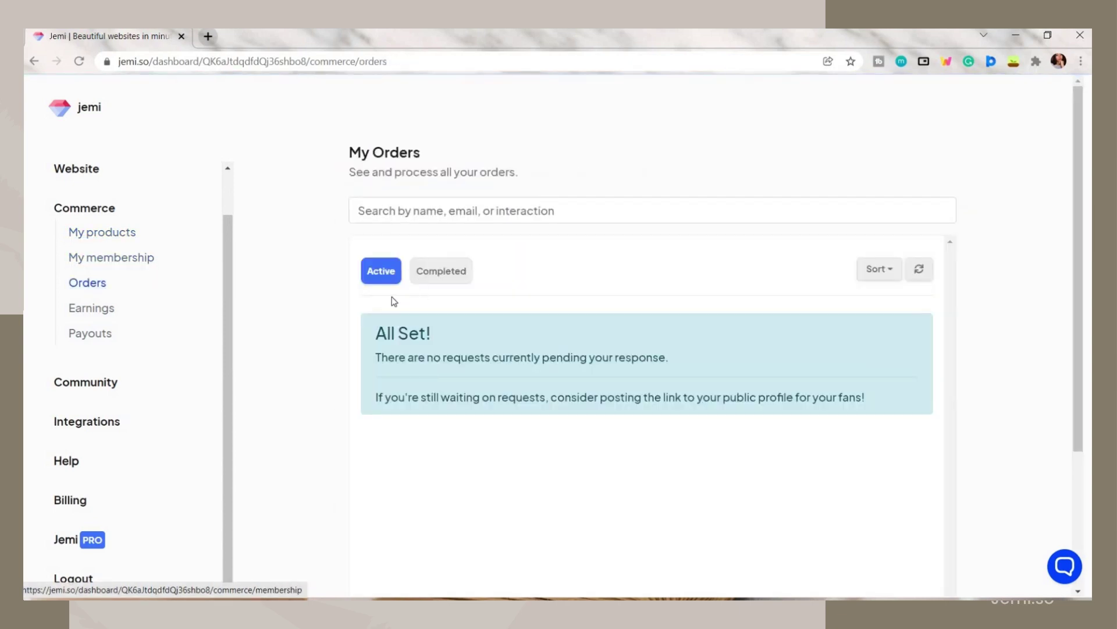
left_click(91, 307)
left_click(90, 333)
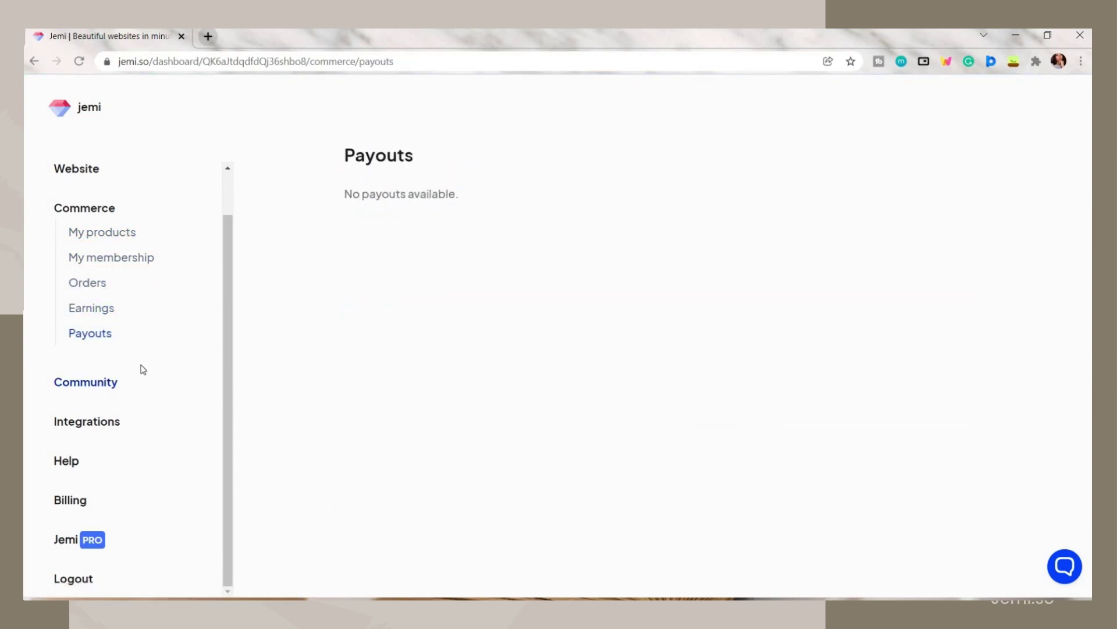
Step: Look through the Community area and the available Integrations, including Facebook Pixels
left_click(95, 406)
left_click(107, 347)
left_click(86, 394)
scroll(105, 372, "down", 1)
left_click(110, 336)
Step: Open the Jemi Help Center and look over its help topics and guides
left_click(78, 469)
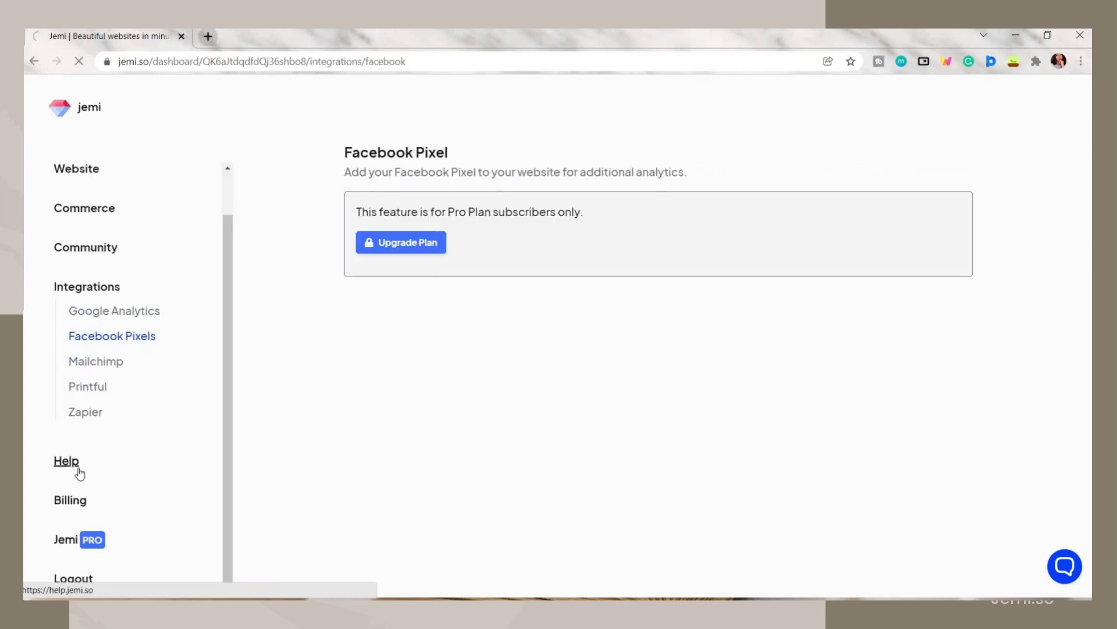
scroll(94, 460, "down", 2)
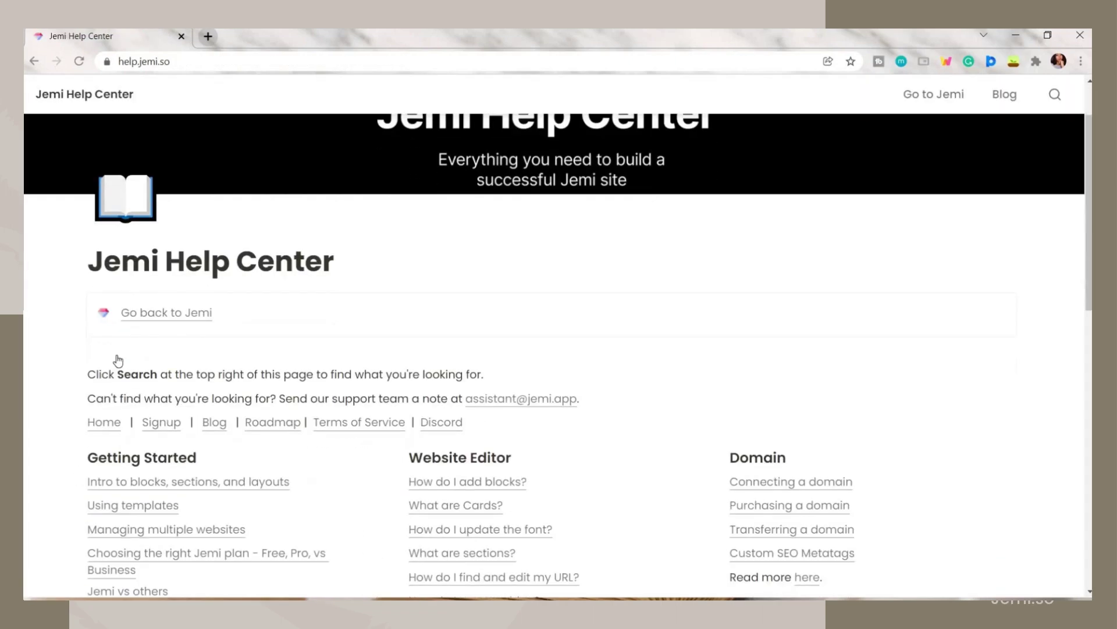
scroll(783, 315, "down", 6)
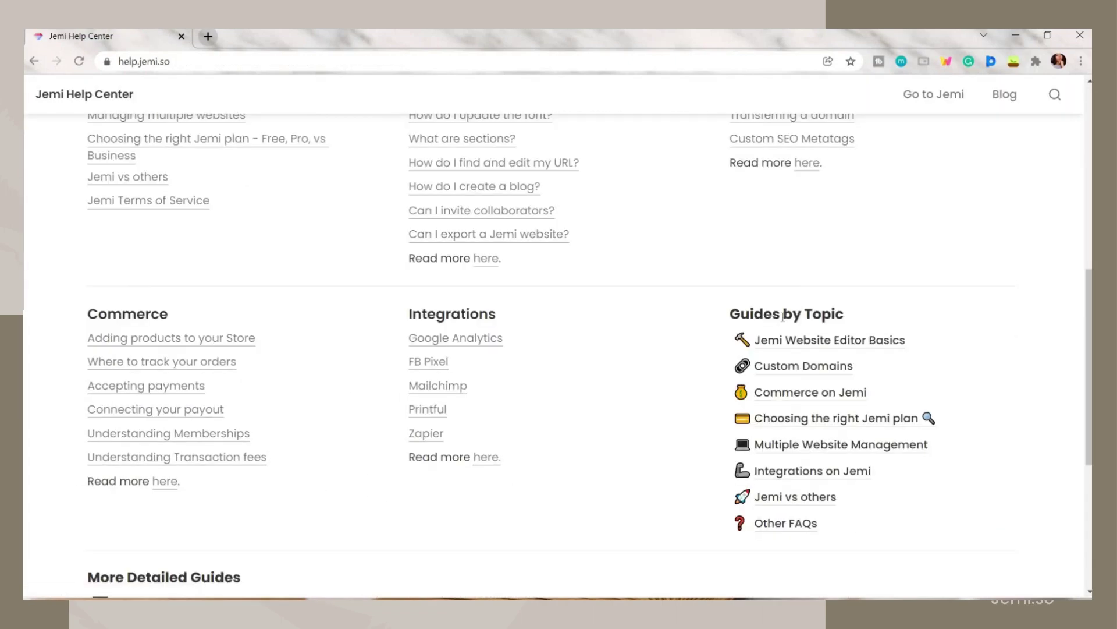
scroll(751, 489, "down", 5)
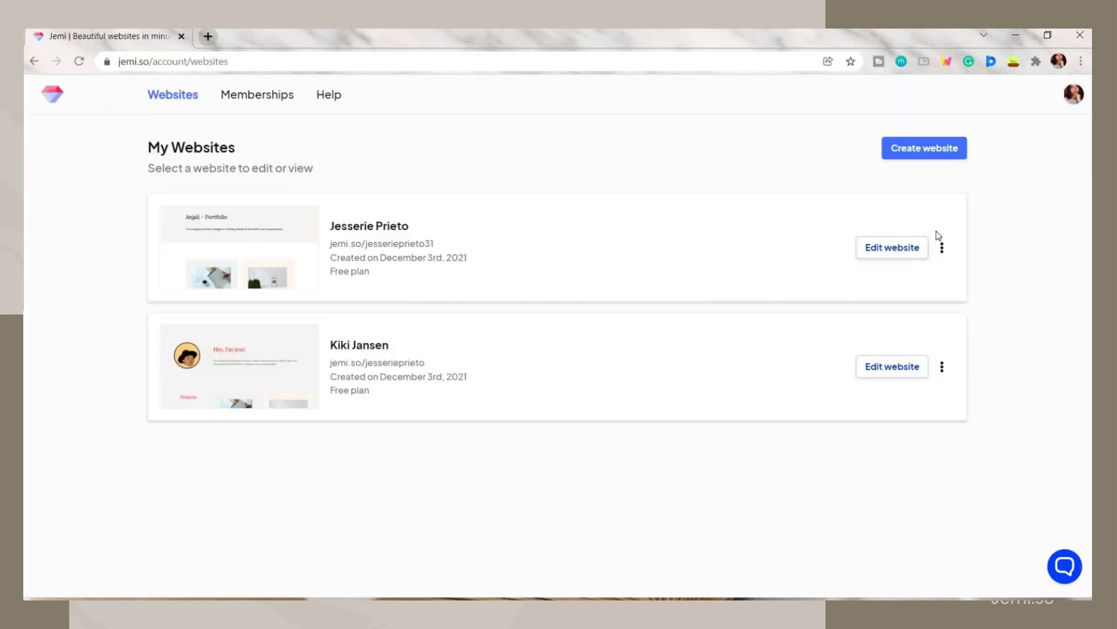
Step: Open the Anjali portfolio website for editing from My Websites and review its sections
left_click(907, 252)
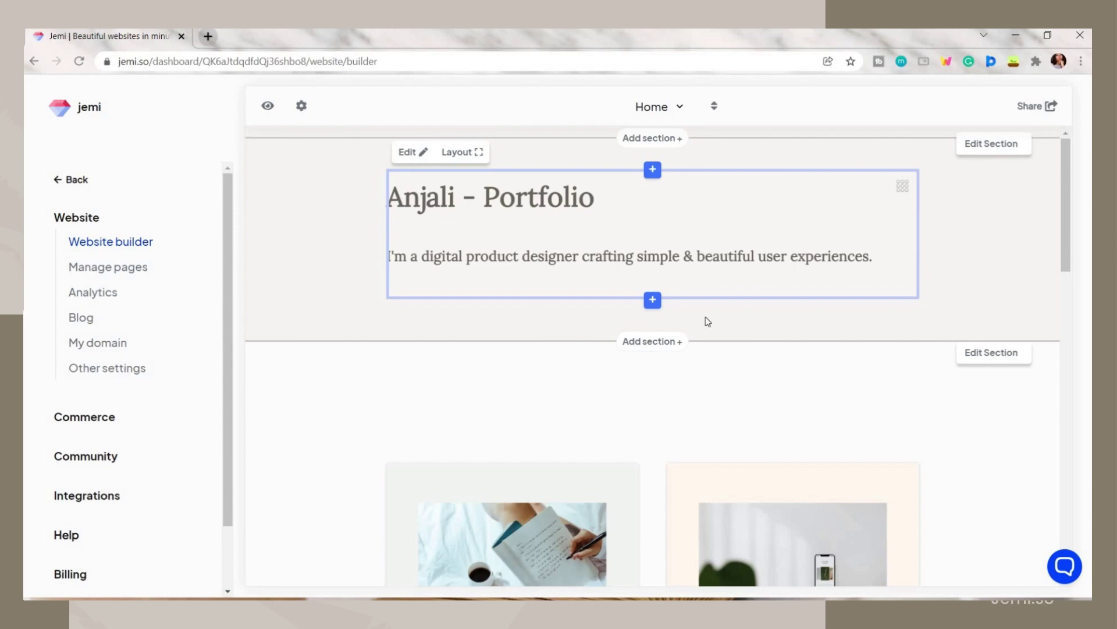
scroll(576, 341, "down", 6)
scroll(731, 349, "down", 6)
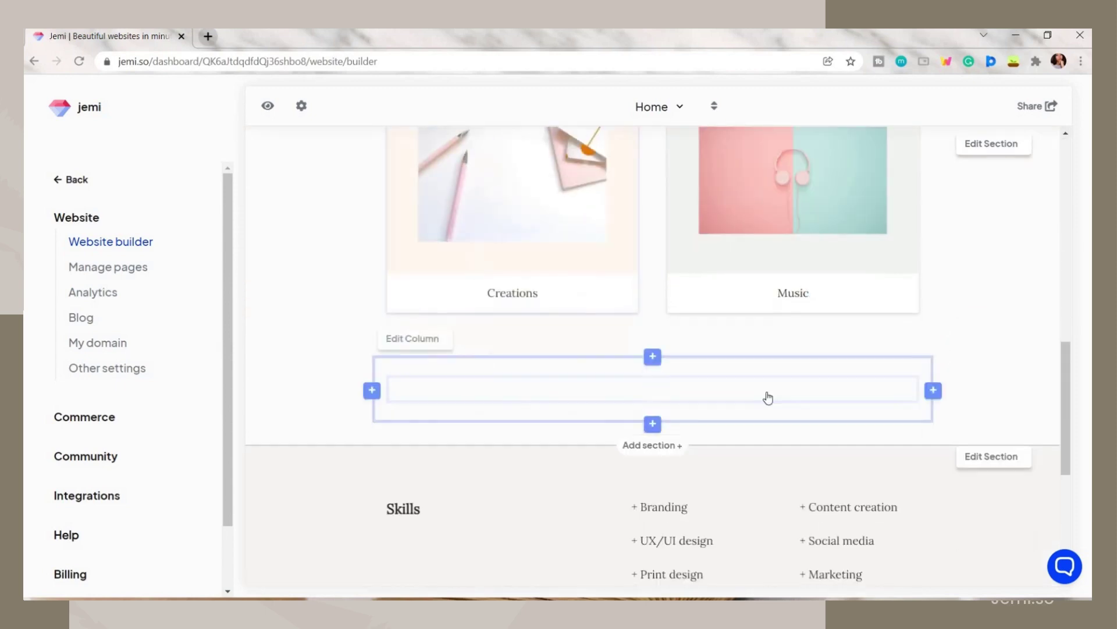
scroll(623, 404, "down", 6)
Step: Open colorhunt.co in a new tab and browse the newest color palettes
left_click(207, 36)
type("colorhunt.co")
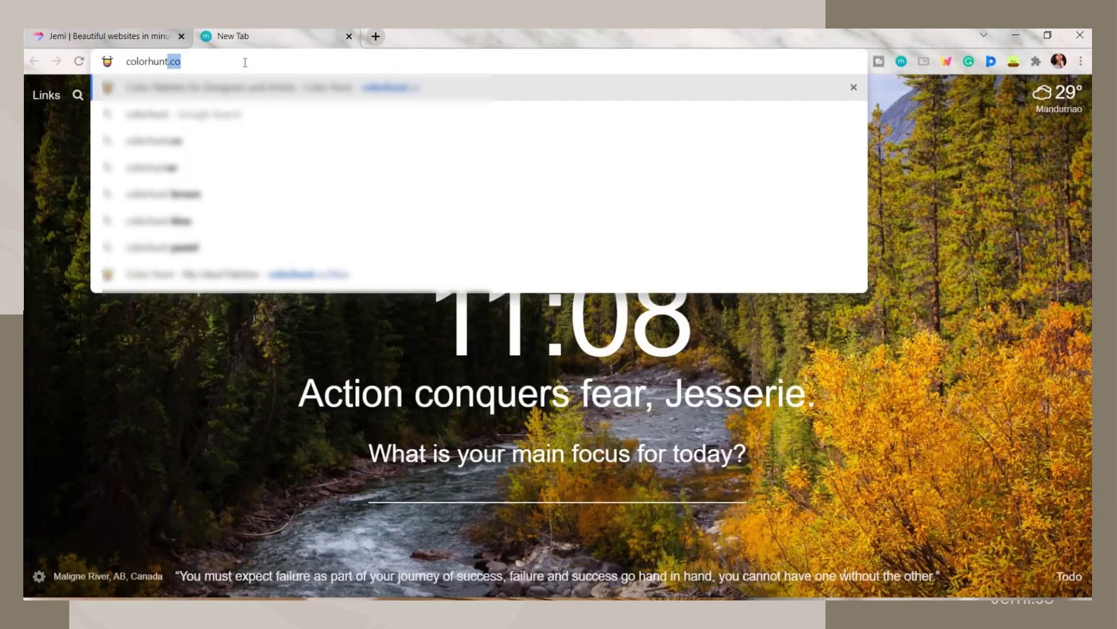
key("Return")
scroll(556, 382, "down", 4)
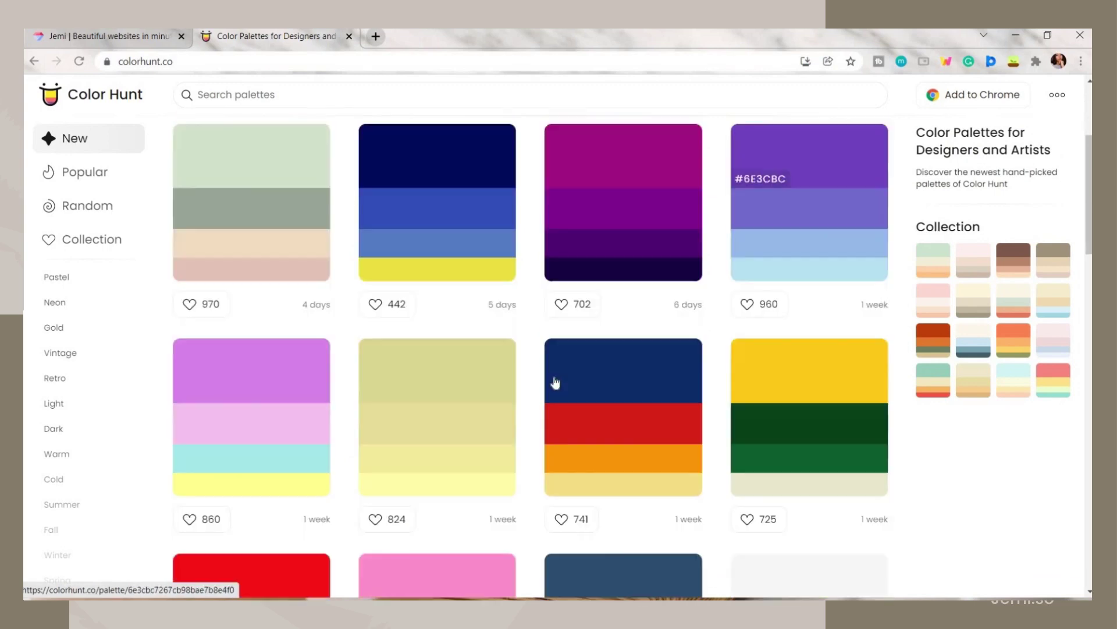
scroll(556, 382, "down", 15)
scroll(556, 383, "up", 18)
Step: Filter the palettes by Brown and open the one with #FDEFEF, #F4DFD0, #DAD0C2 and #CDBBA7
left_click(277, 98)
left_click(709, 164)
scroll(837, 226, "down", 10)
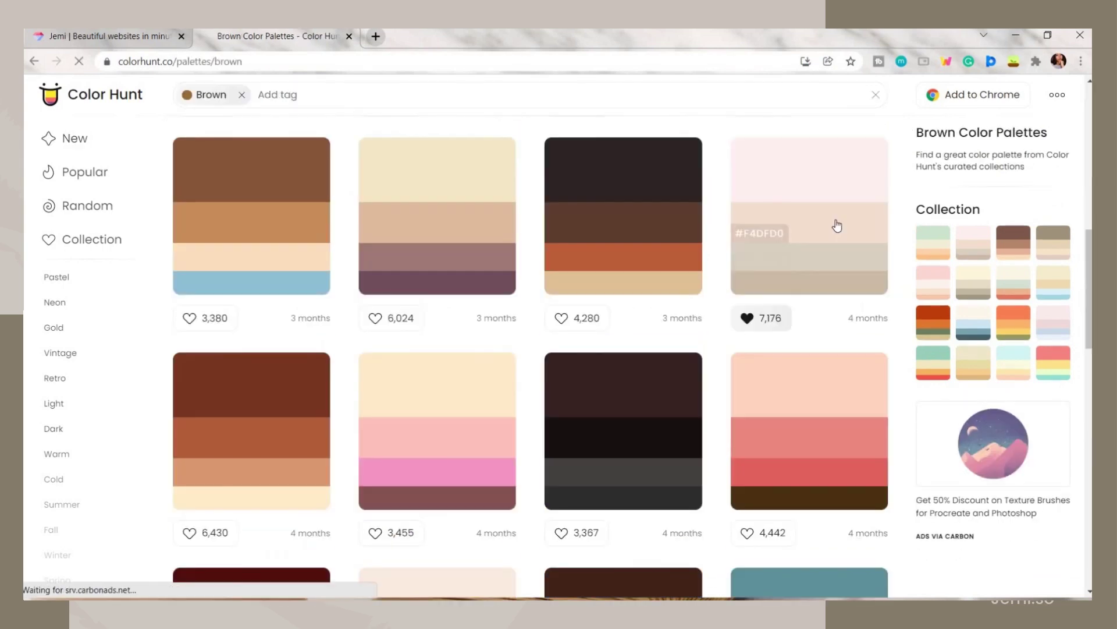
left_click(837, 225)
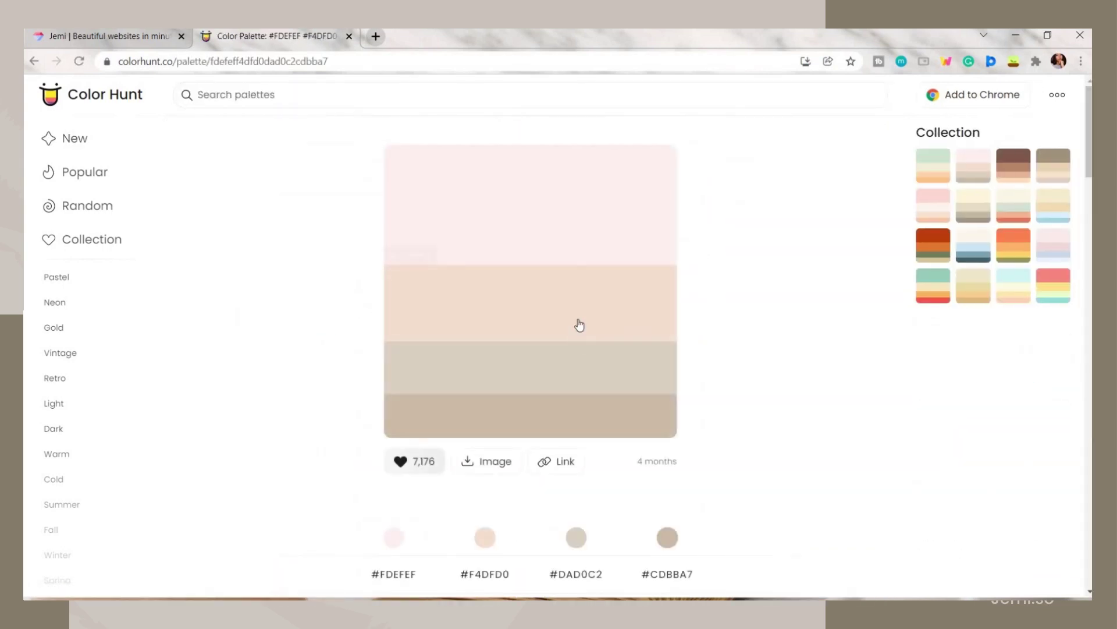
scroll(387, 330, "down", 5)
scroll(387, 329, "up", 5)
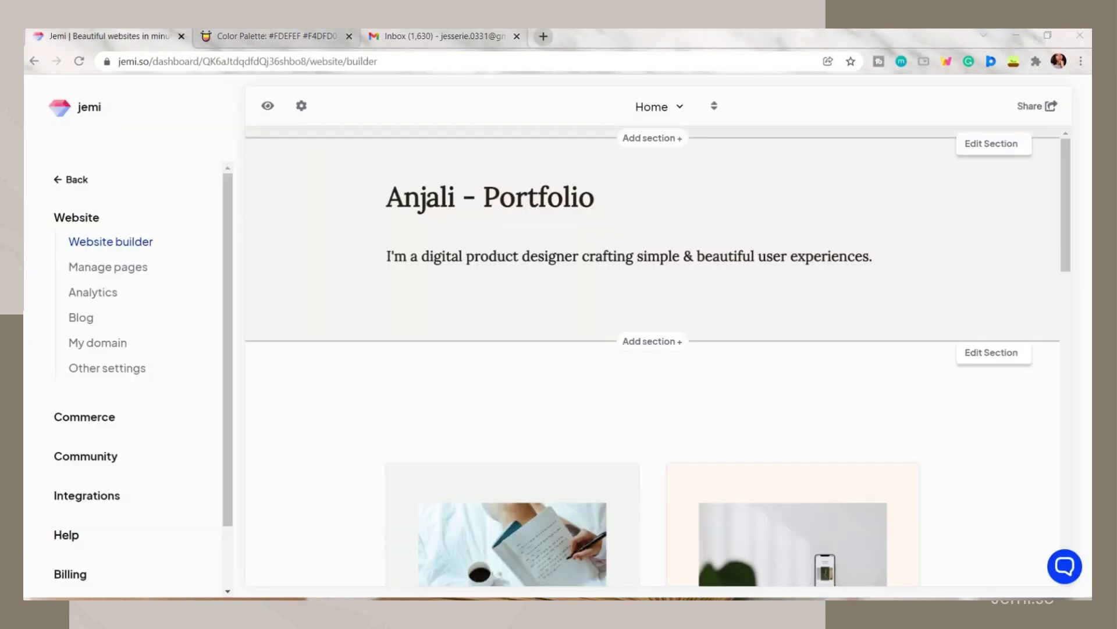
Step: Close the Gmail tab and add the three-image Photos section above the portfolio heading on the Home page
left_click(516, 41)
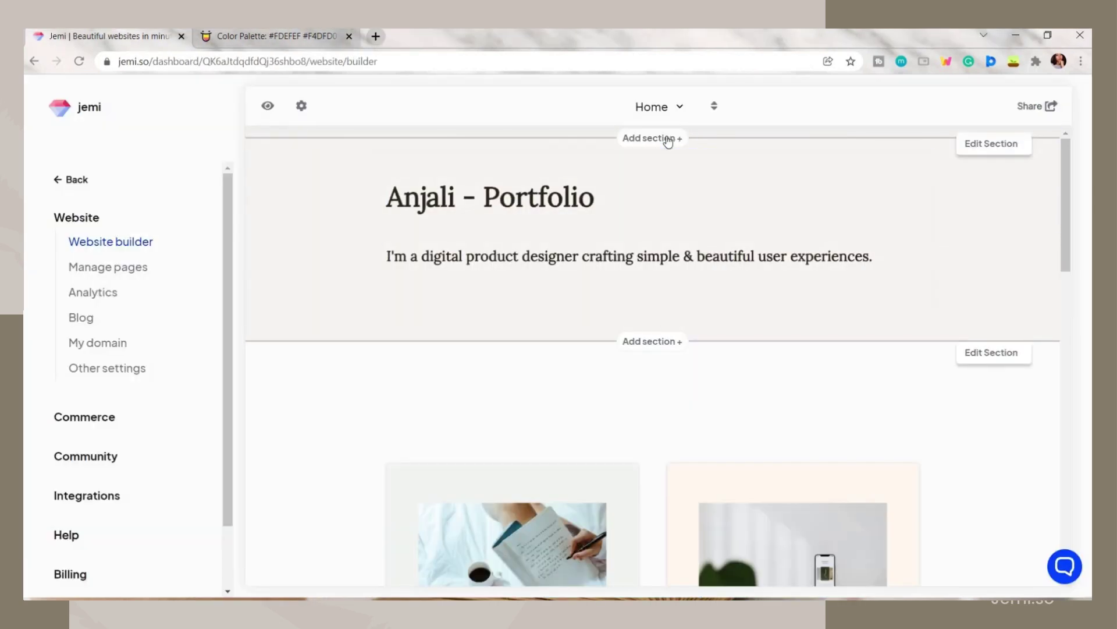
left_click(688, 146)
scroll(817, 370, "down", 10)
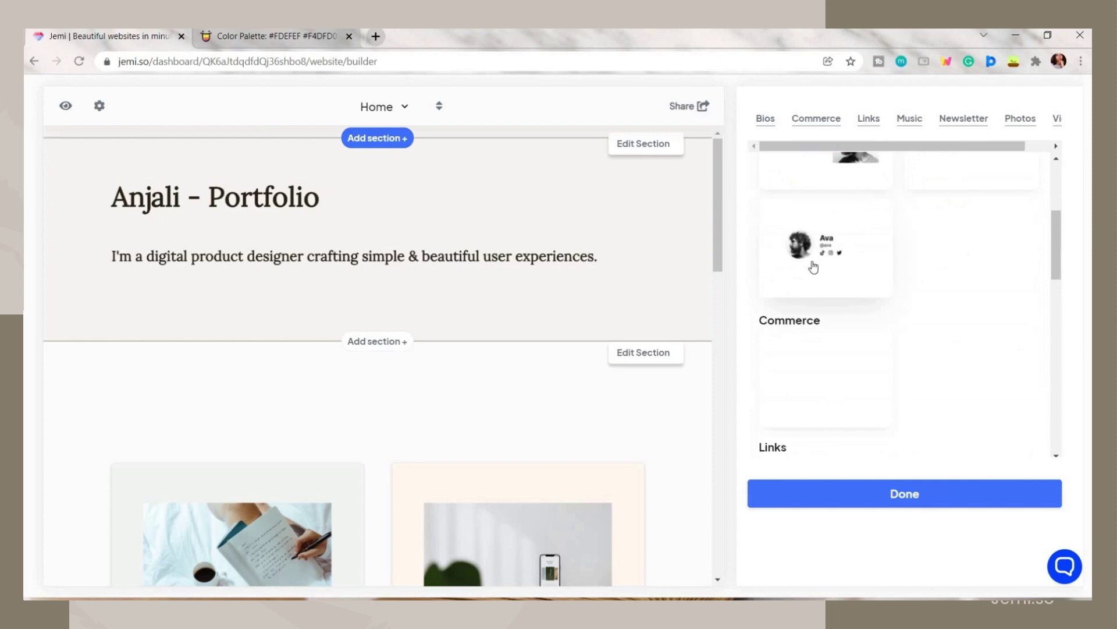
scroll(817, 373, "down", 6)
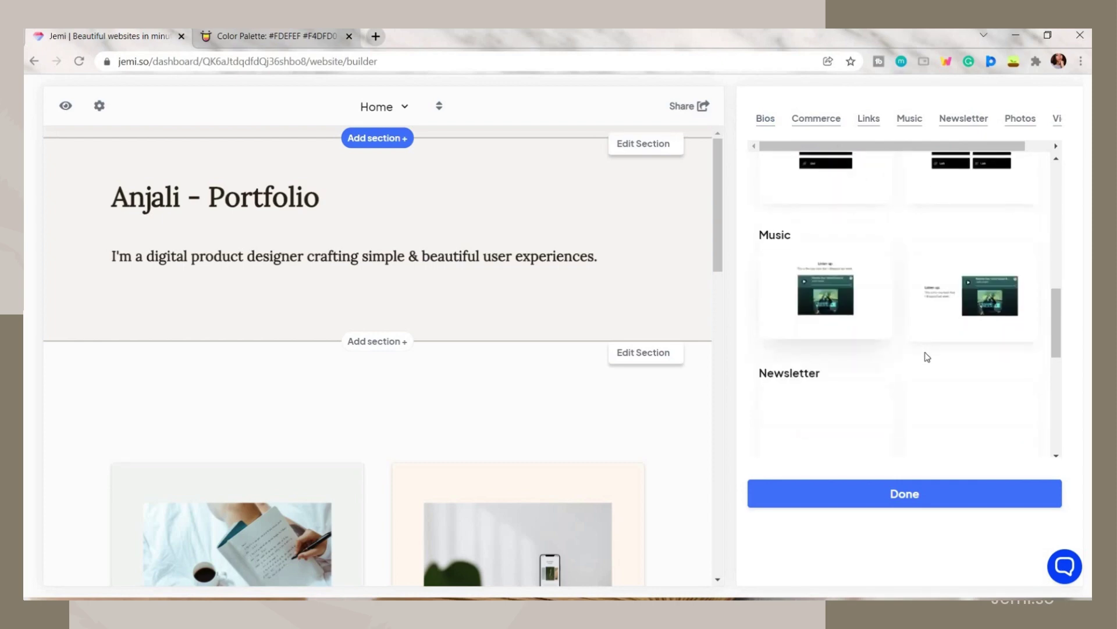
scroll(806, 314, "down", 3)
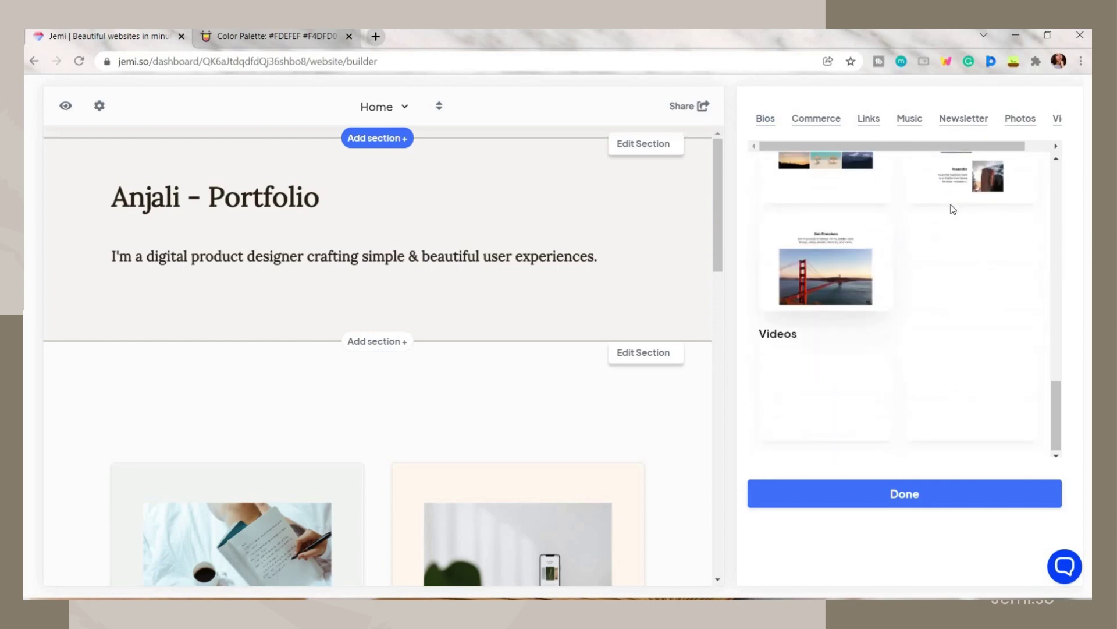
scroll(810, 383, "up", 1)
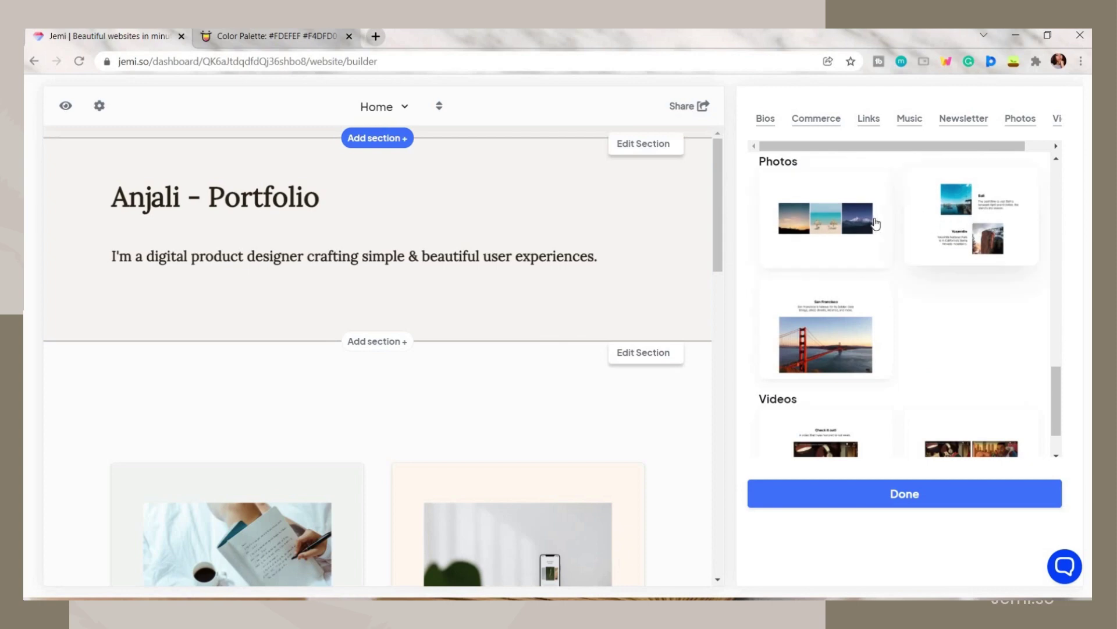
left_click(856, 226)
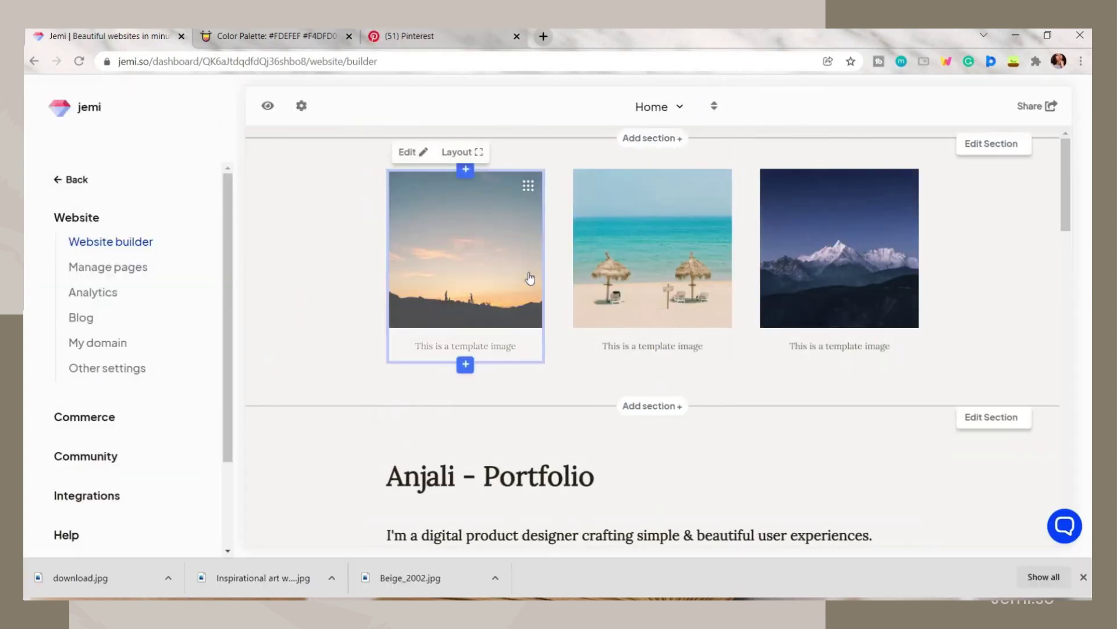
Step: Replace the three template photos with downloaded images of the mirror interior, sunset sea and pampas vase, and narrow the third image
left_click(529, 280)
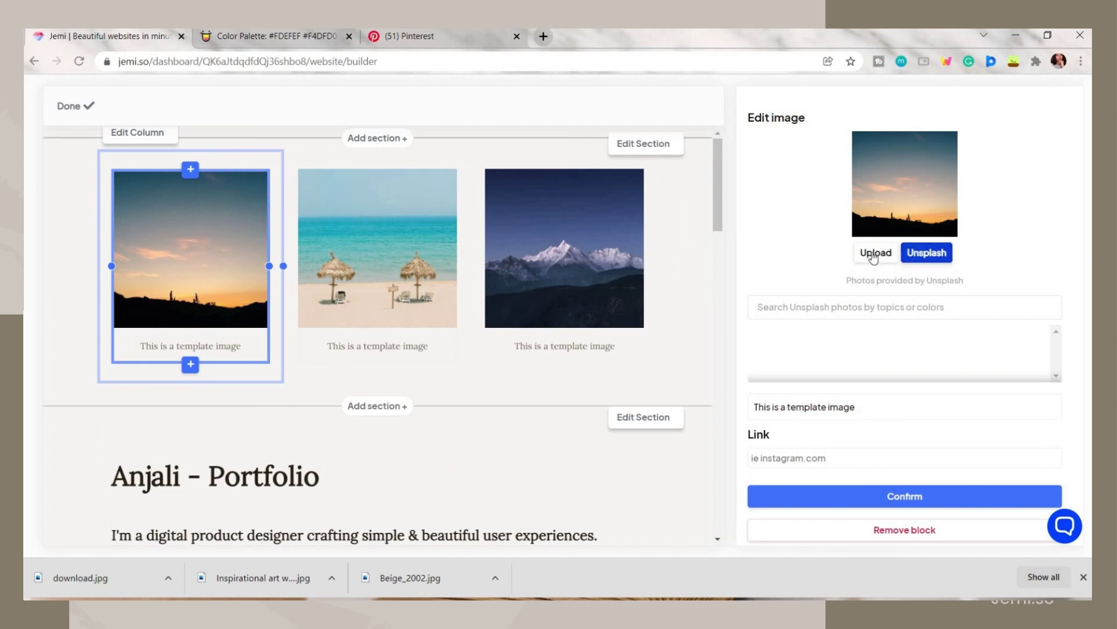
left_click(873, 256)
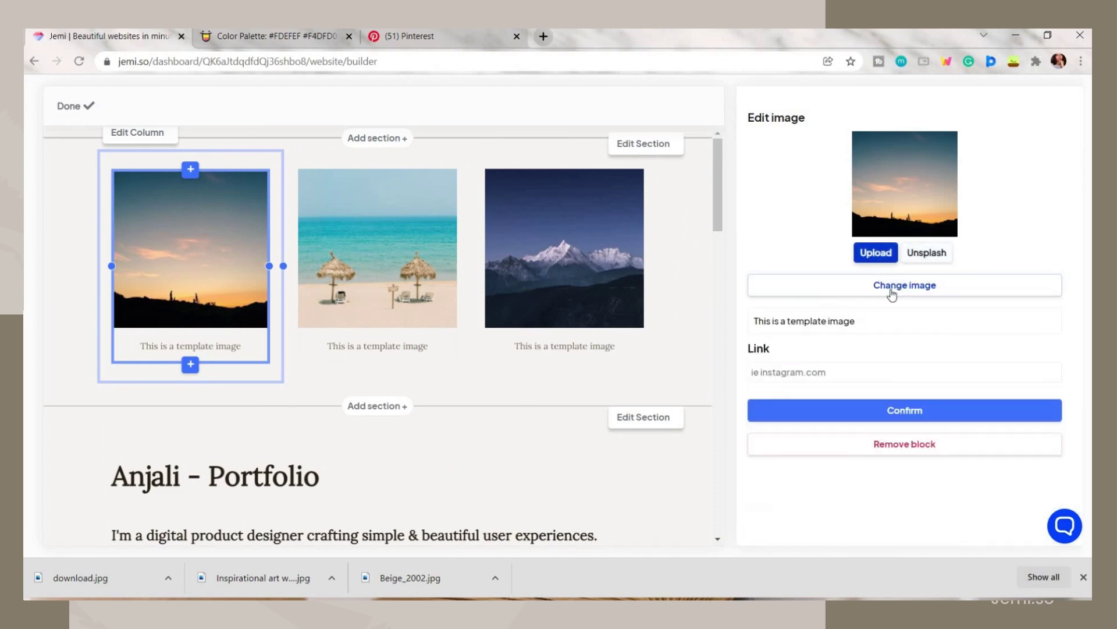
left_click(892, 291)
double_click(224, 205)
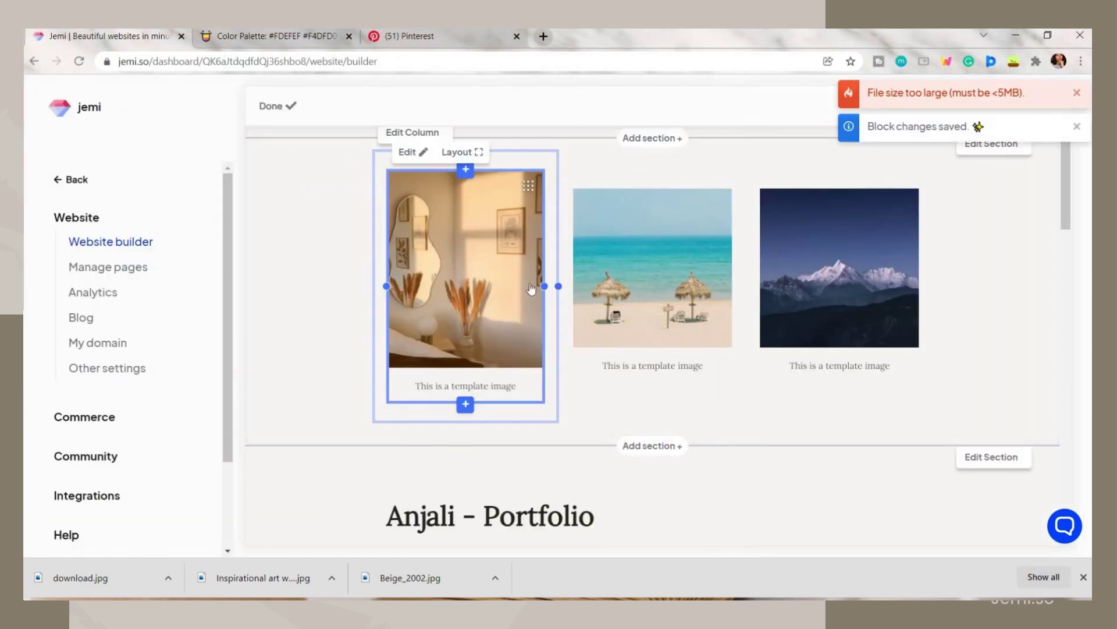
left_click(618, 324)
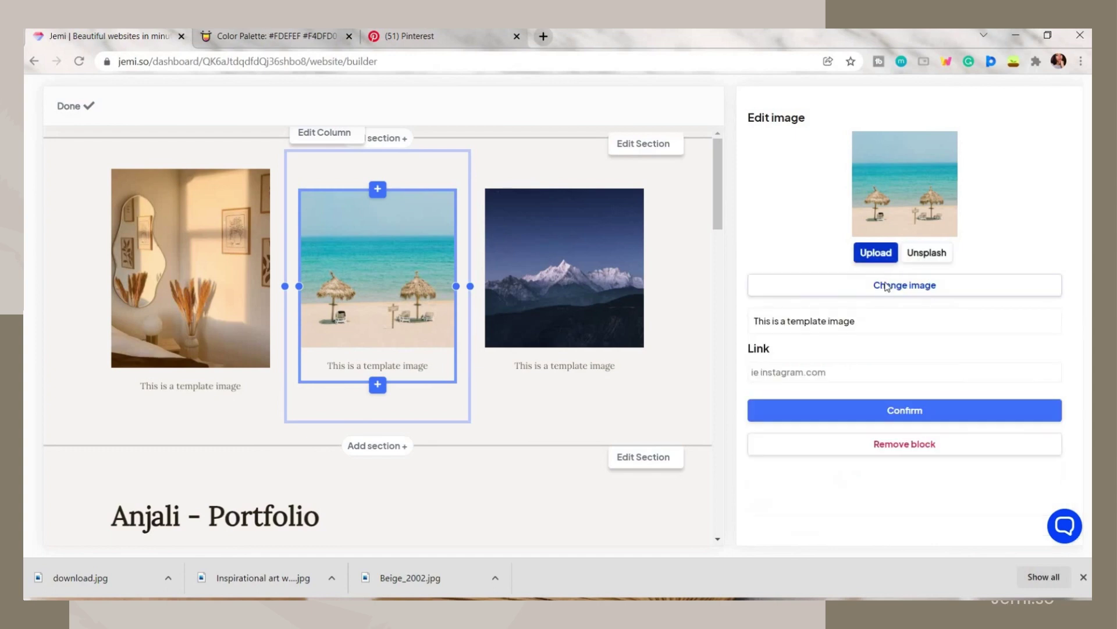
left_click(886, 286)
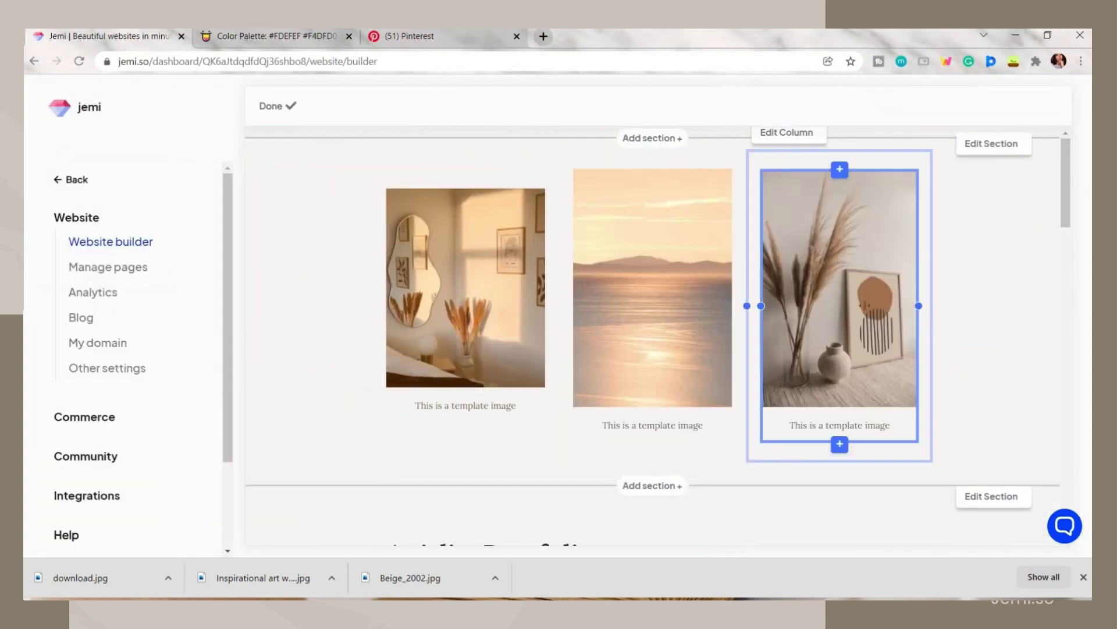
mouse_move(918, 306)
left_mouse_down()
mouse_move(847, 307)
mouse_move(903, 318)
left_mouse_up()
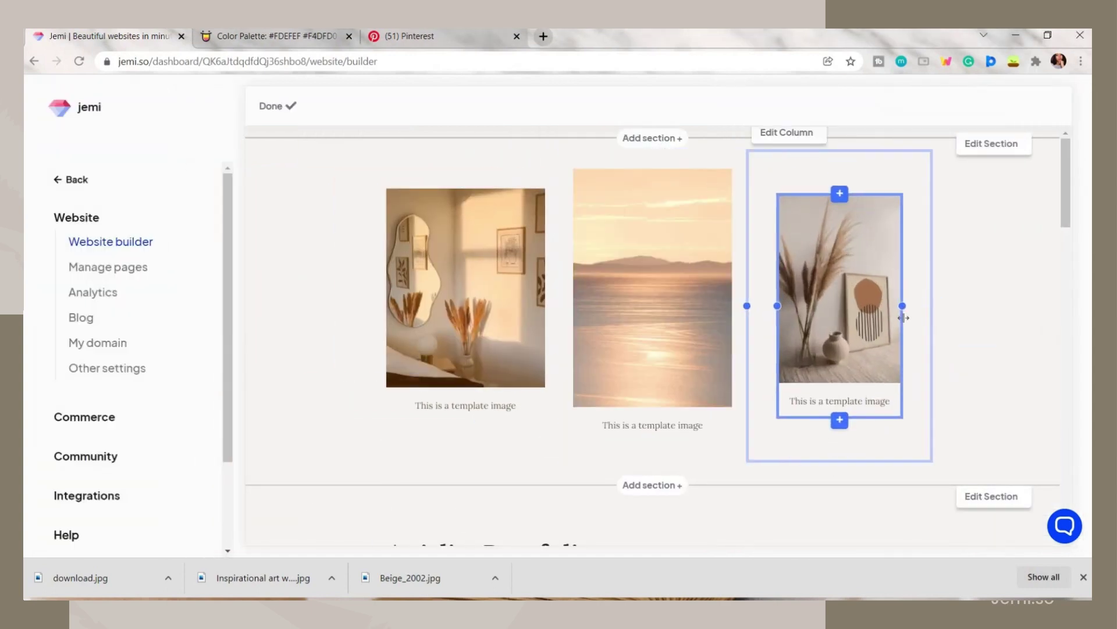
Step: Browse the Basics, Embeds, Commerce and Advanced blocks that can be added above the first photo
left_click(466, 262)
left_click(464, 193)
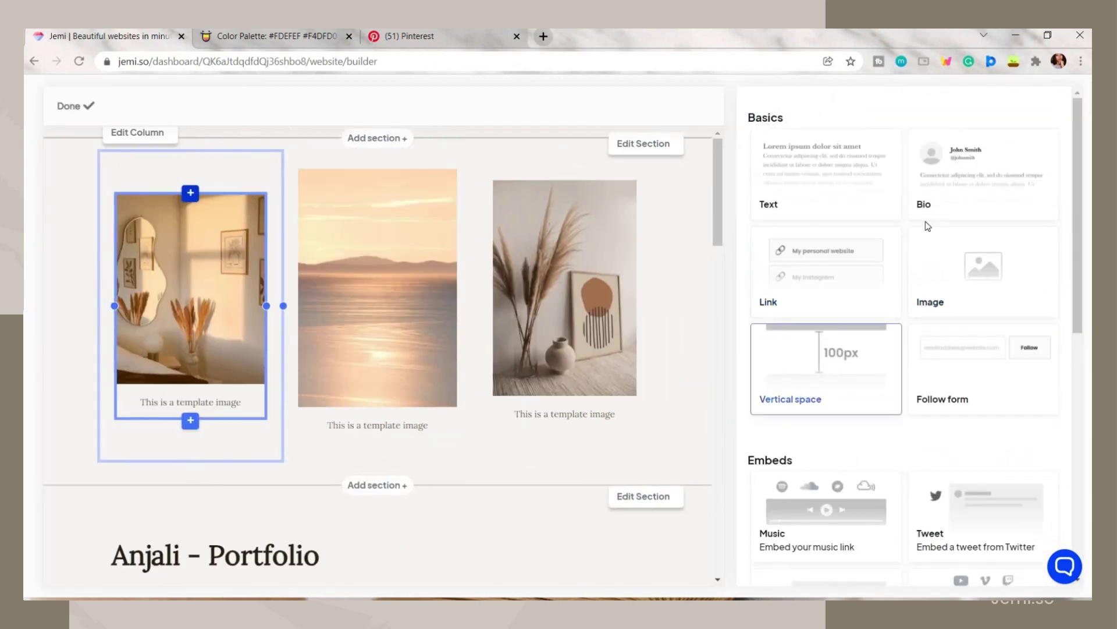
scroll(804, 348, "down", 3)
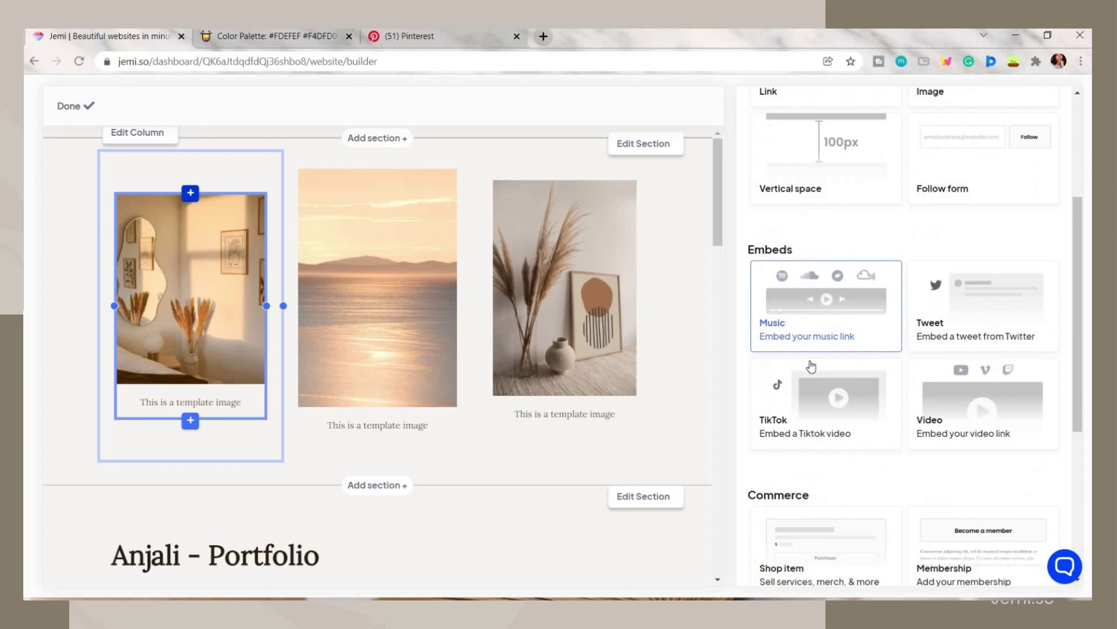
scroll(811, 366, "down", 4)
scroll(993, 370, "down", 1)
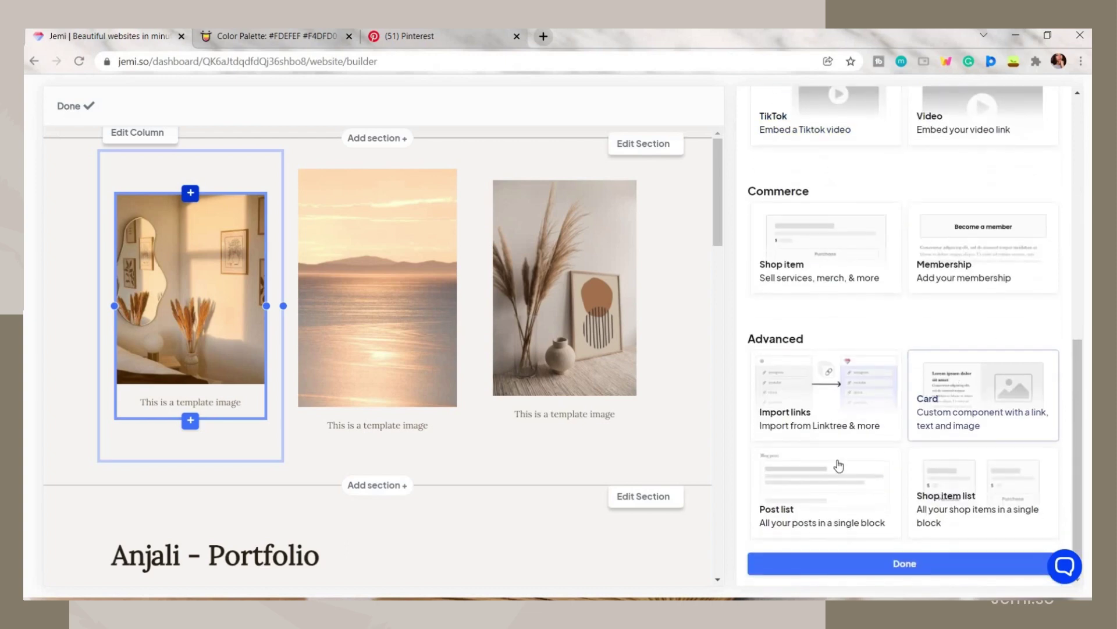
left_click(886, 564)
Step: Adjust the column widths in the photo section so the three images are closer in height
left_click(512, 296)
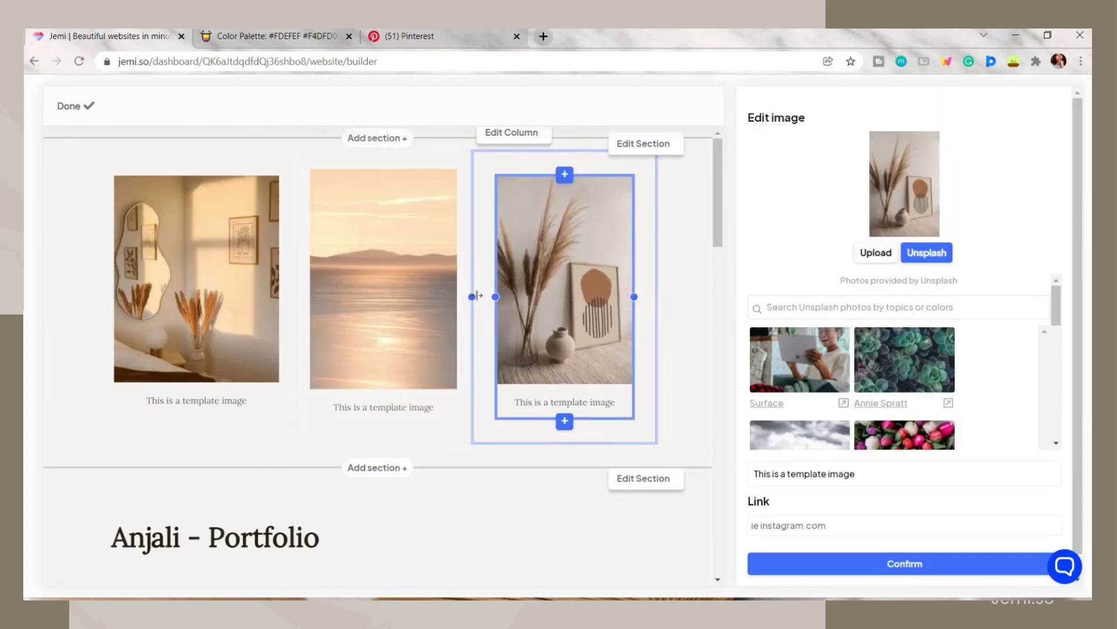
left_click(326, 303)
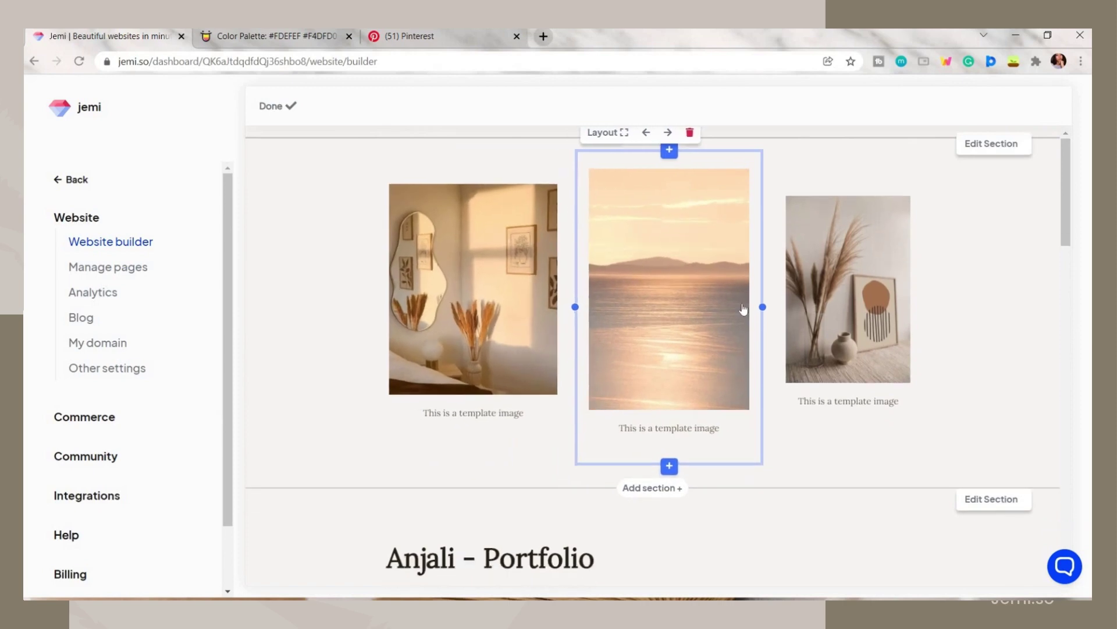
left_click_drag(744, 309, 747, 298)
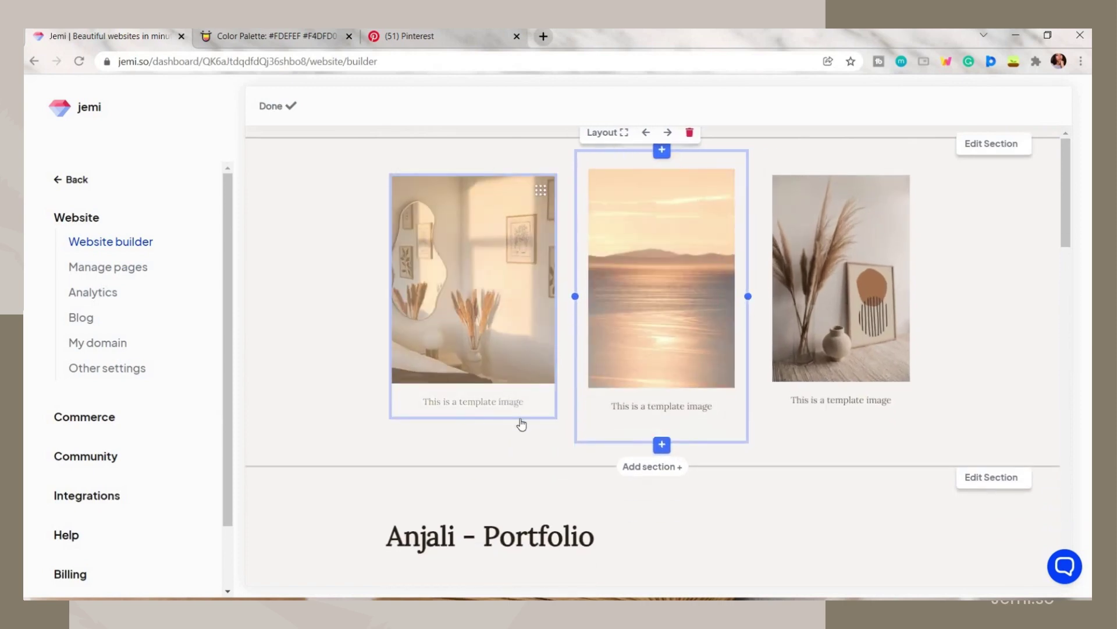
Step: Remove the "This is a template image" caption from all three photos
left_click(522, 424)
left_click(809, 473)
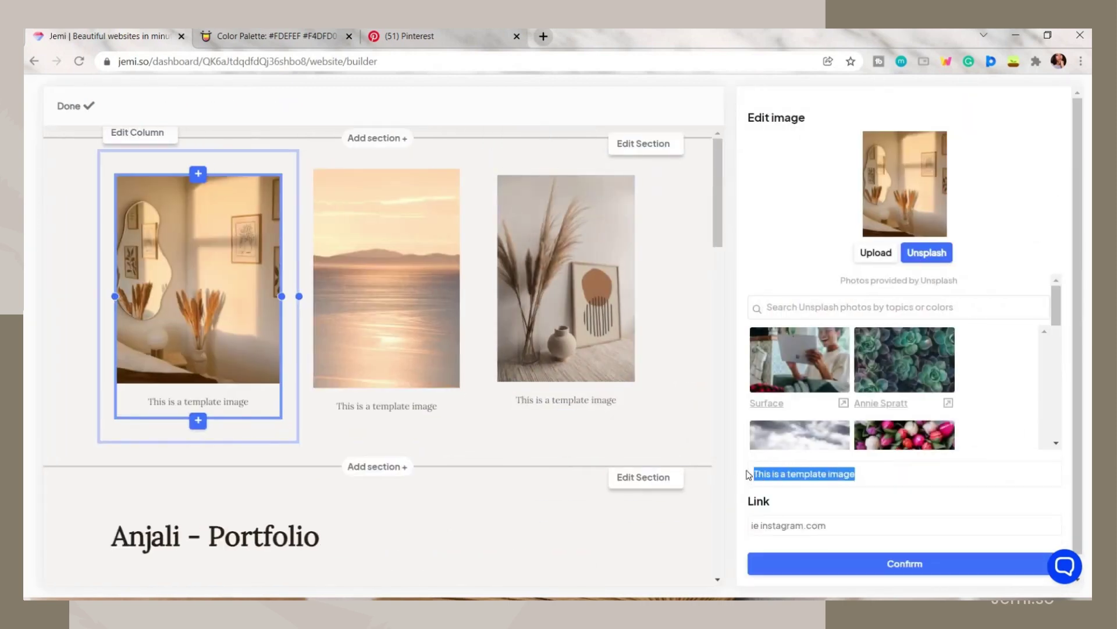
left_click(817, 557)
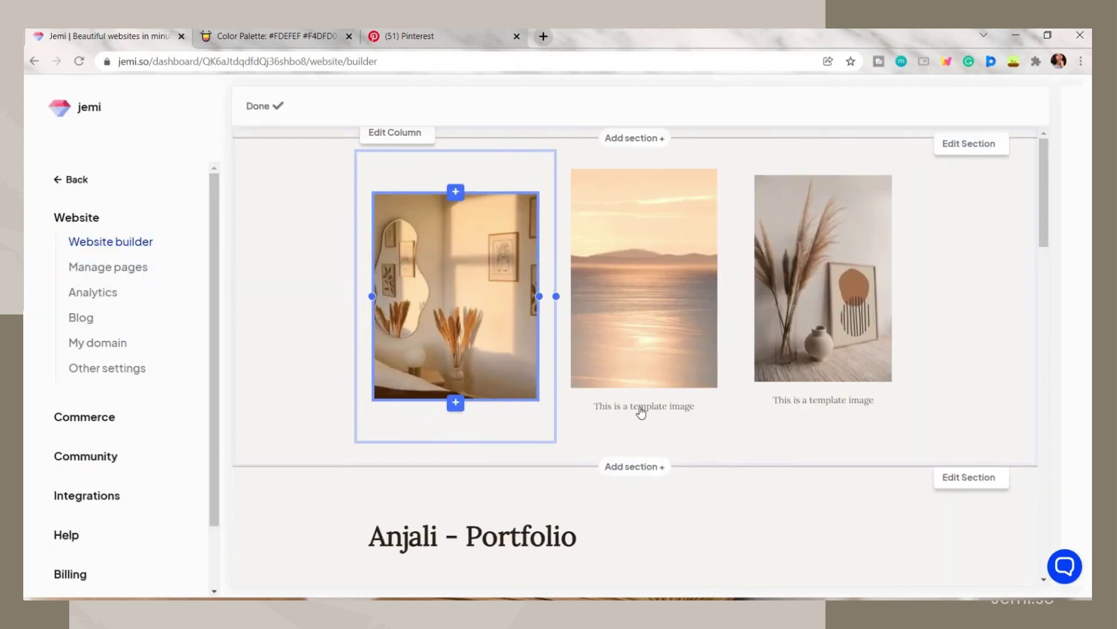
left_click(641, 406)
left_click(727, 410)
left_click(801, 483)
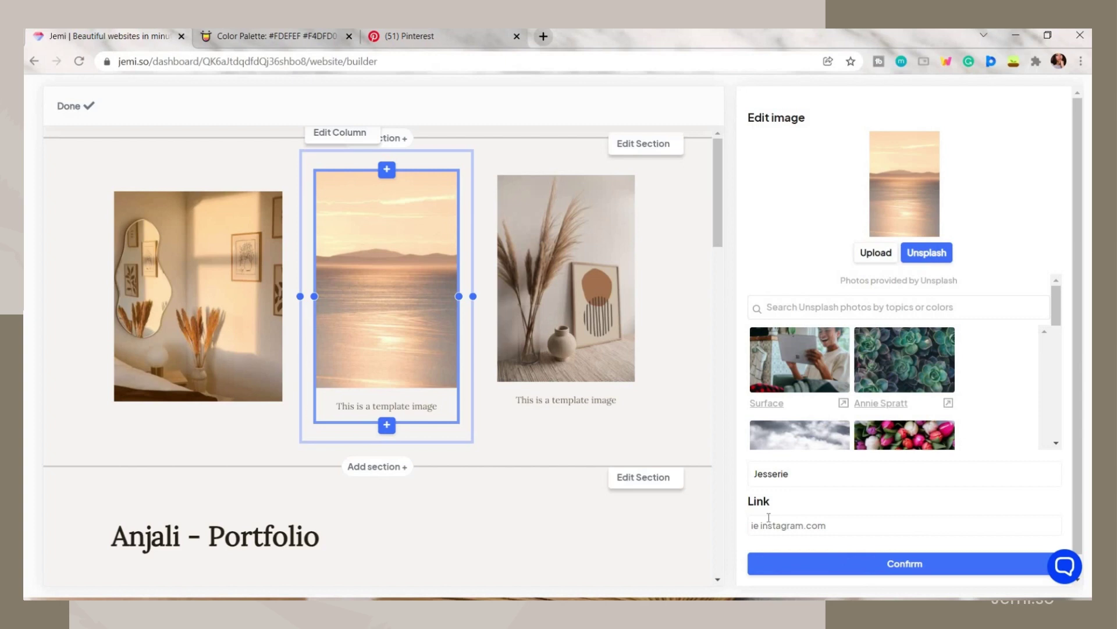
left_click(565, 378)
left_click_drag(847, 473, 640, 424)
key("BackSpace")
left_click(821, 560)
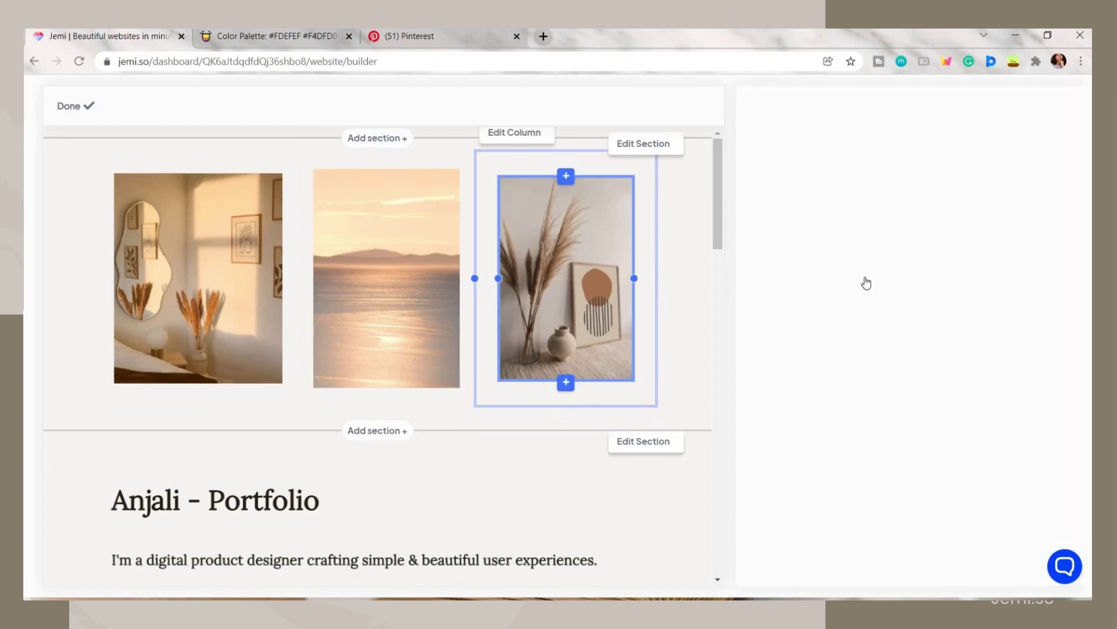
left_click(1052, 288)
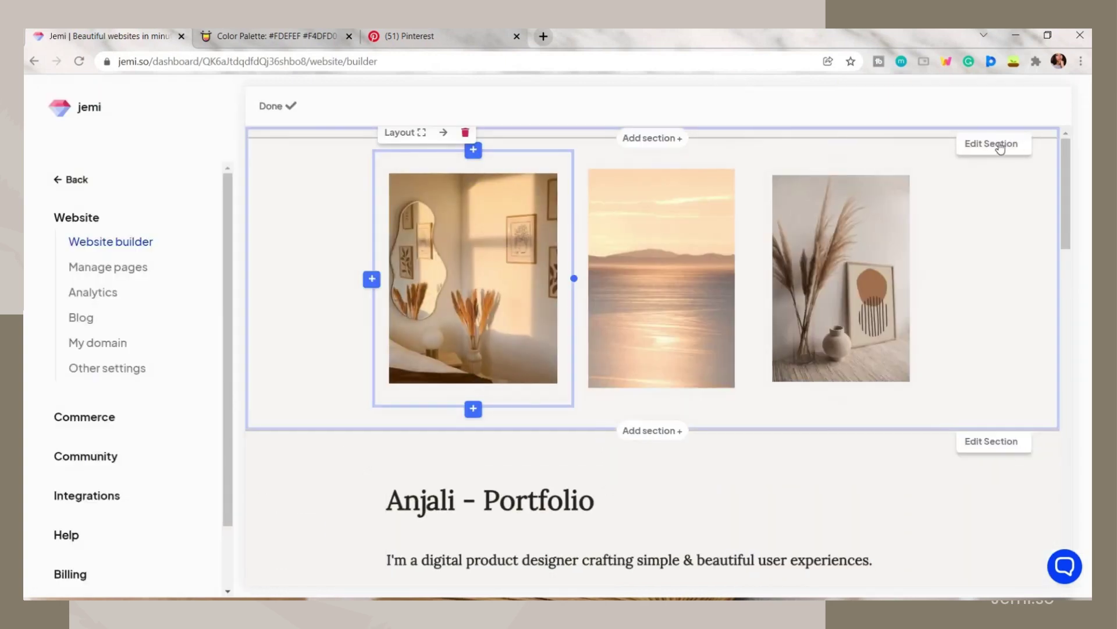
Step: Review the theme presets in the photo section's style settings, from Basic to Jaipur, without applying one
left_click(959, 150)
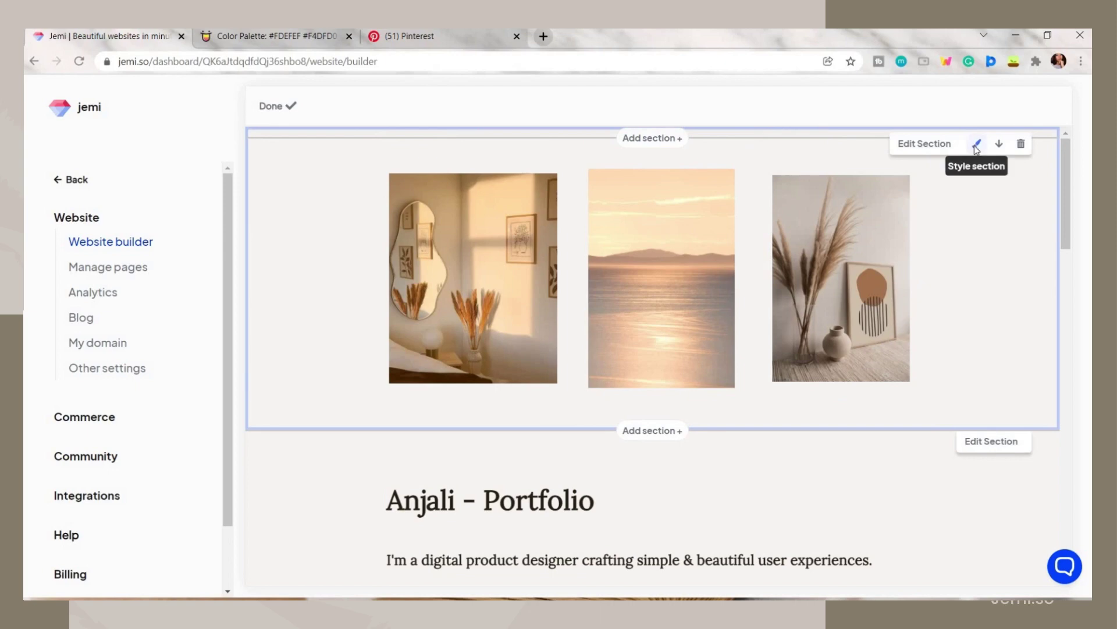
left_click(977, 145)
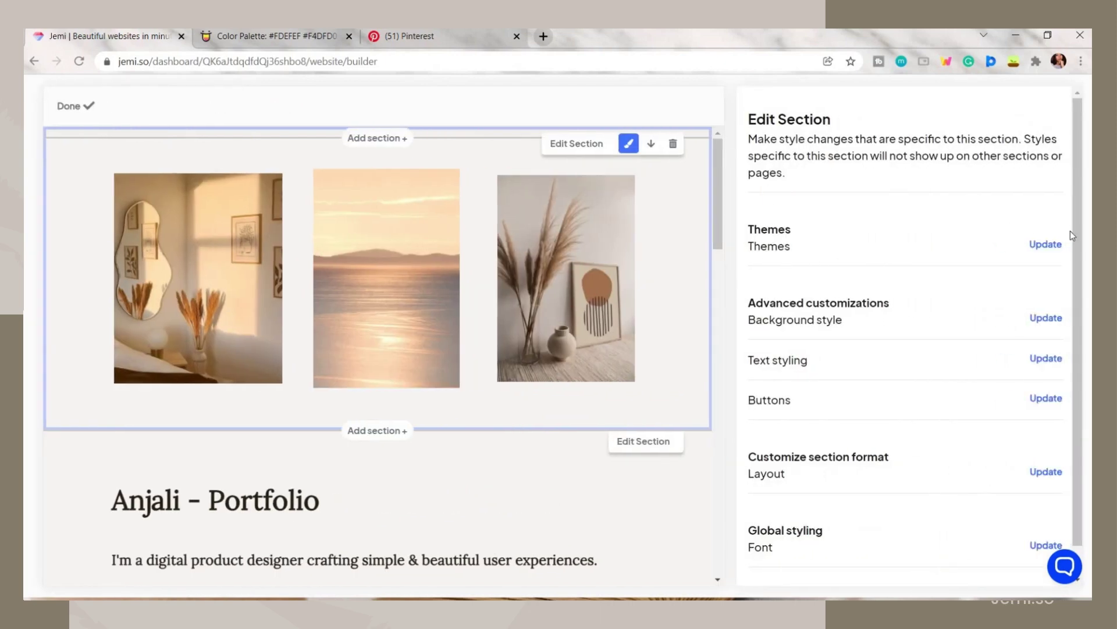
left_click(1046, 245)
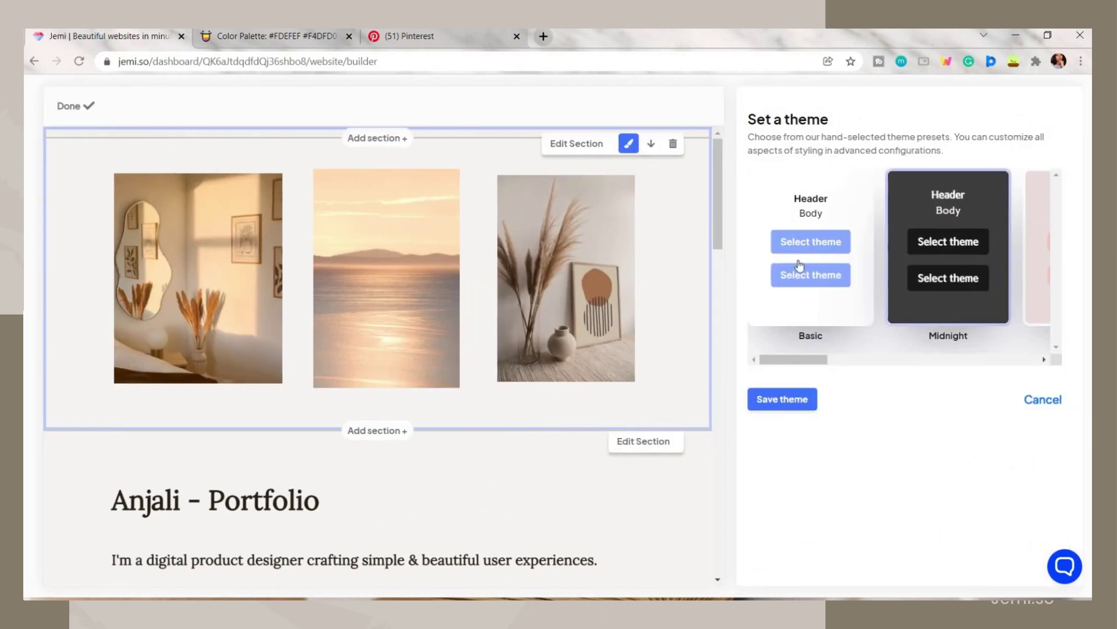
left_click_drag(854, 360, 1048, 359)
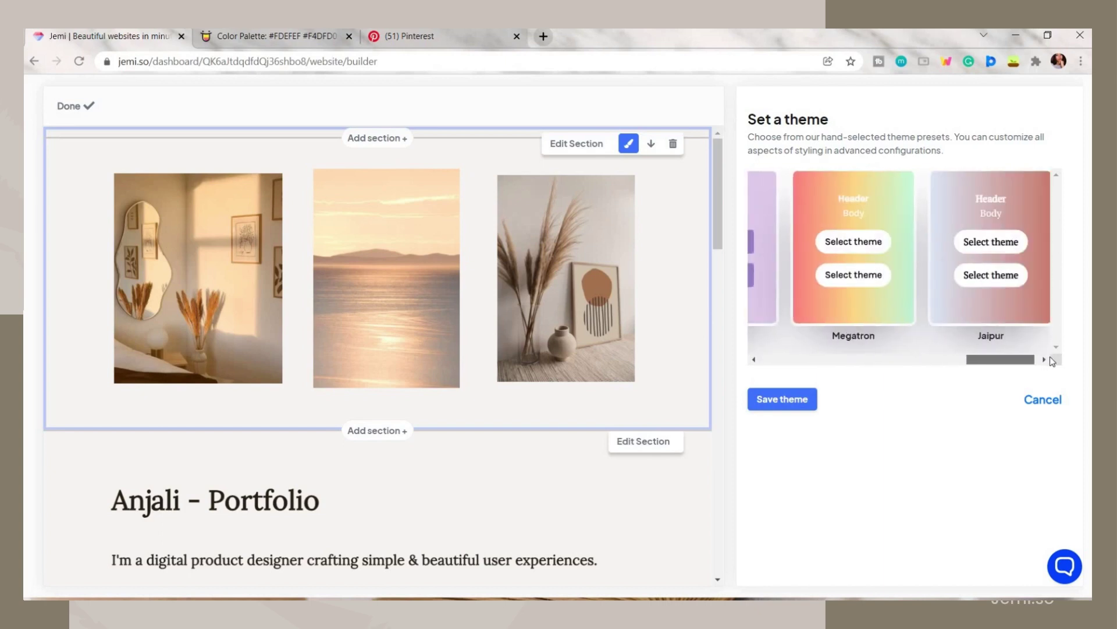
left_click(1043, 399)
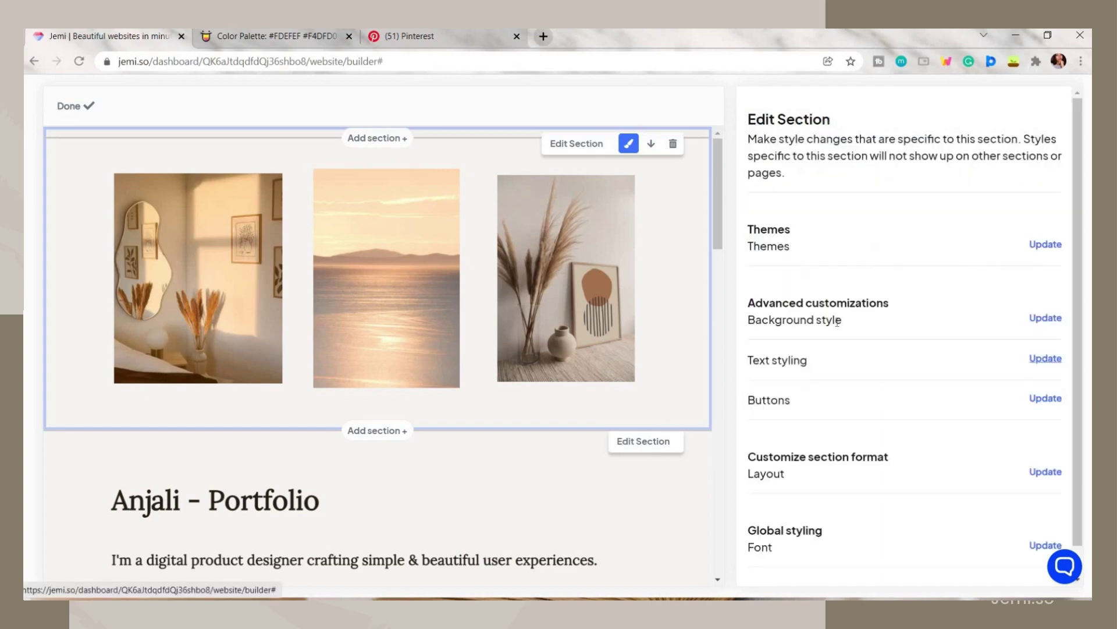
Step: Set the photo section's background primary color to ebdfd7, using the Color Hunt palette as reference, and save it
left_click(894, 335)
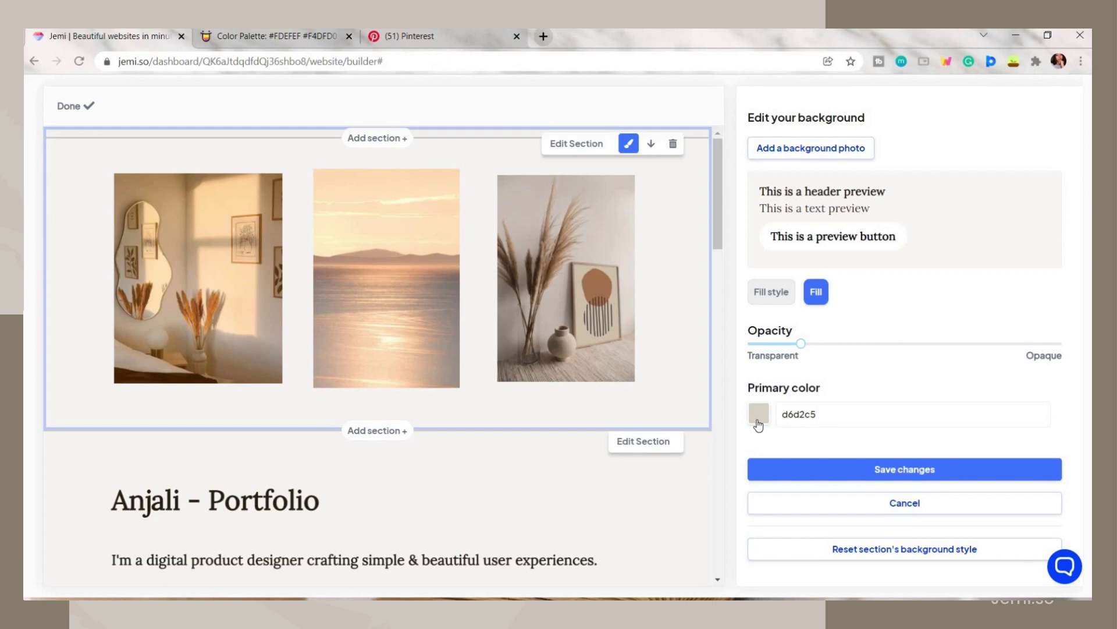
left_click(307, 38)
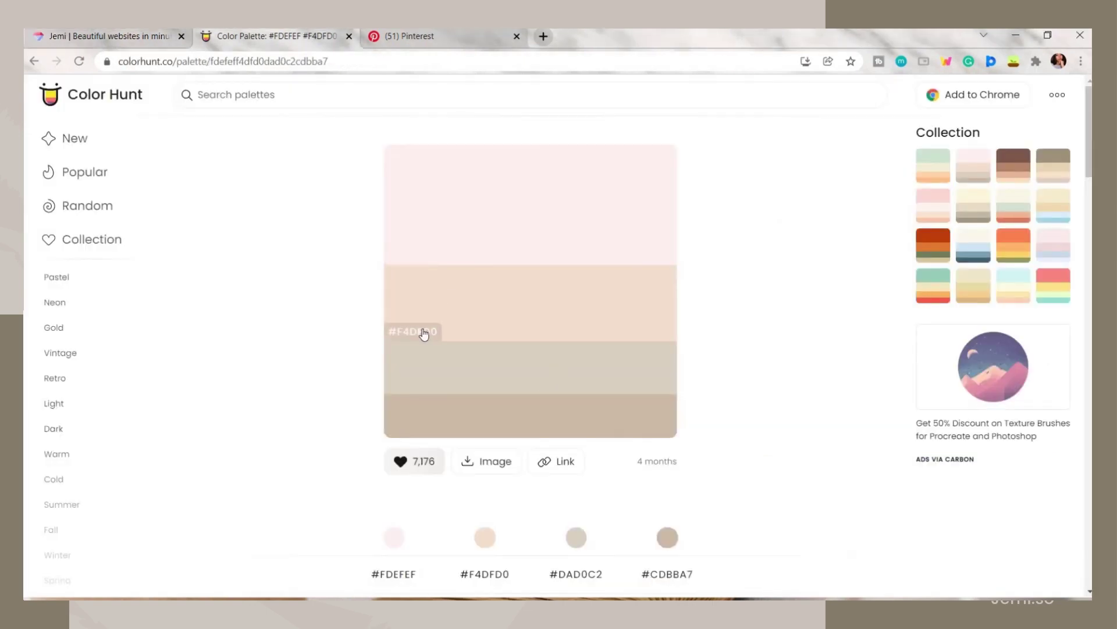
key("ctrl+shift+Tab")
left_click(803, 414)
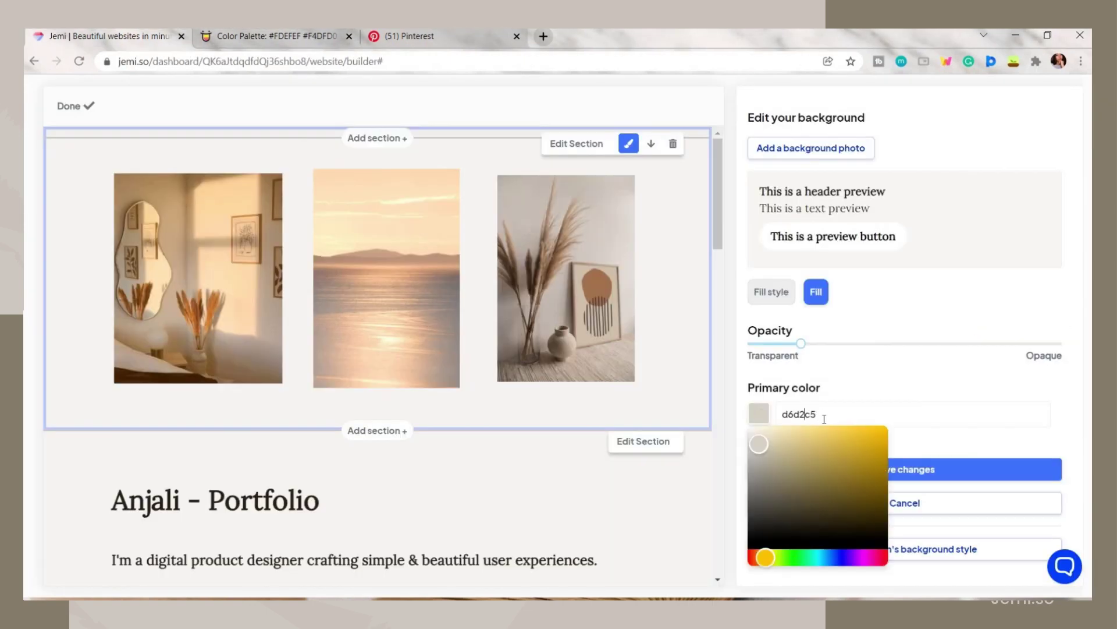
key("ctrl+a")
type("F4DFD0")
left_click(766, 418)
left_click_drag(765, 432, 758, 435)
left_click(924, 470)
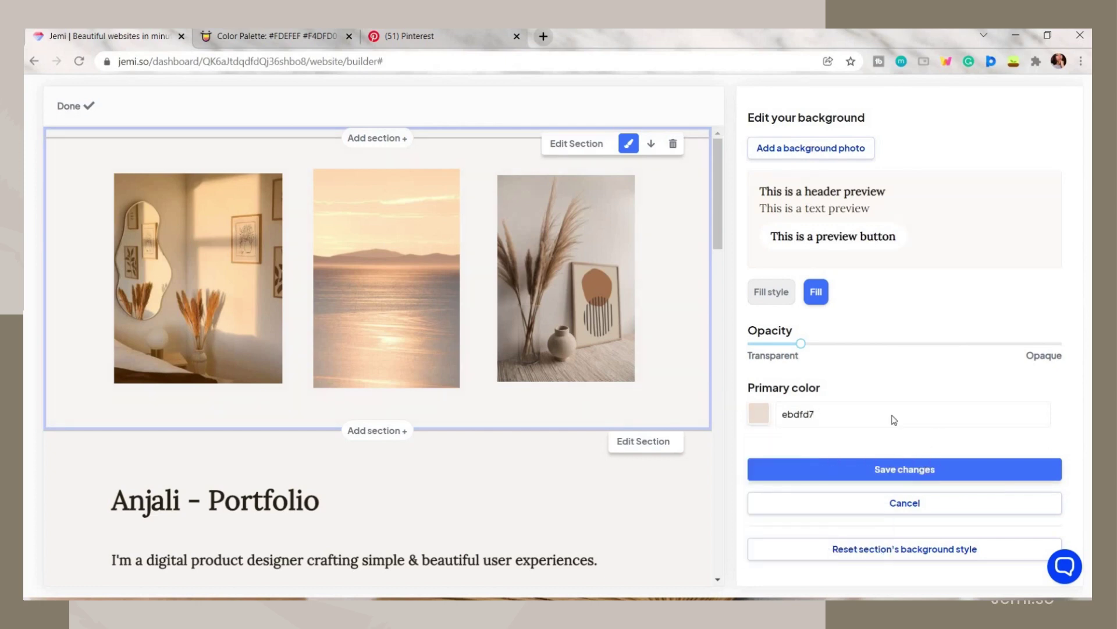
left_click(905, 469)
Step: Review the body and header colors in the photo section's text styling and save them as they are
scroll(940, 499, "down", 1)
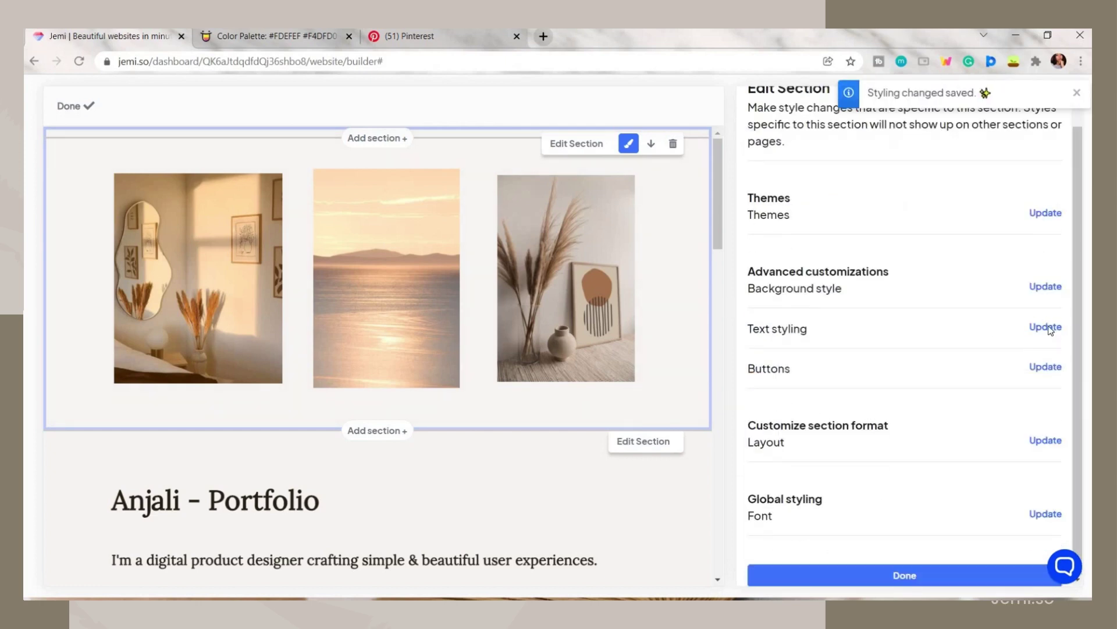
left_click(1046, 328)
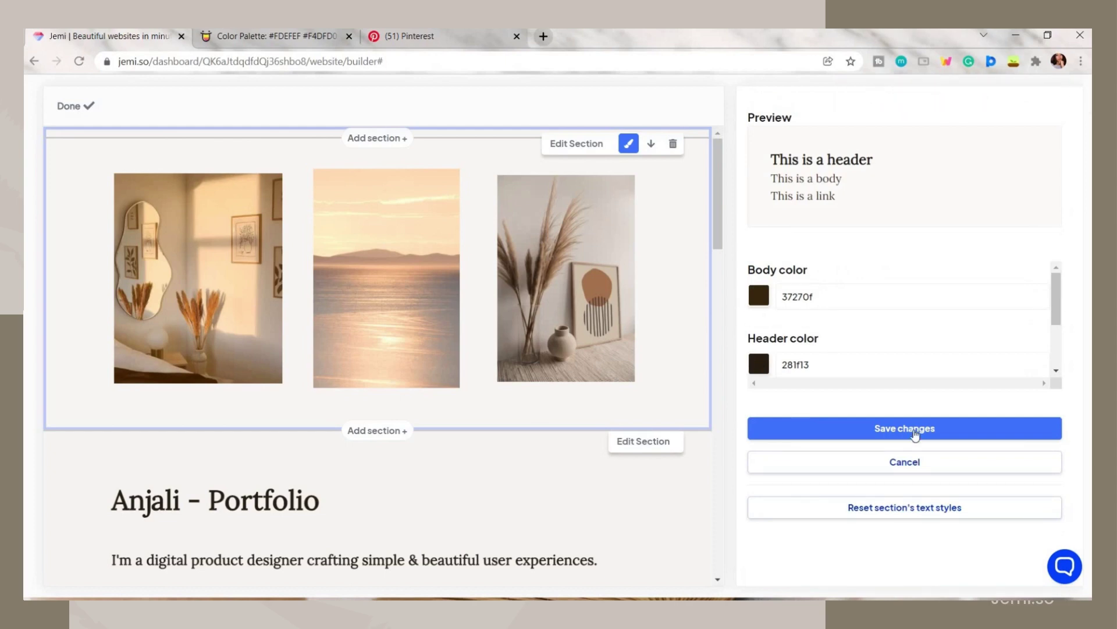
left_click(1020, 430)
Step: Set the global font to Playfair Display and save the styling
scroll(1049, 515, "down", 1)
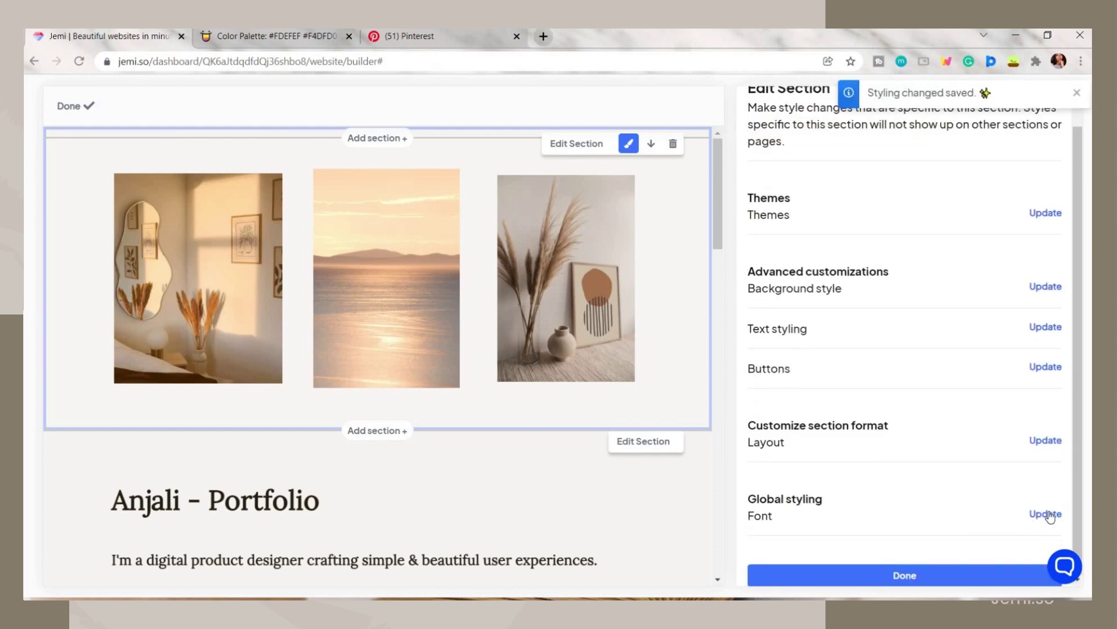
left_click(1046, 514)
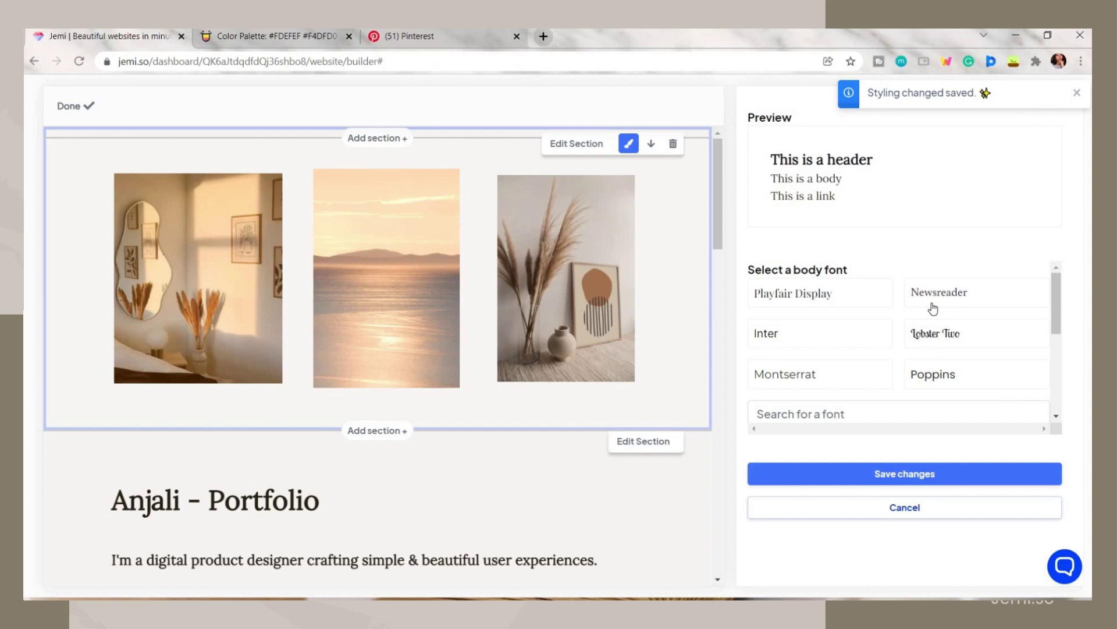
scroll(790, 268, "down", 3)
left_click(791, 291)
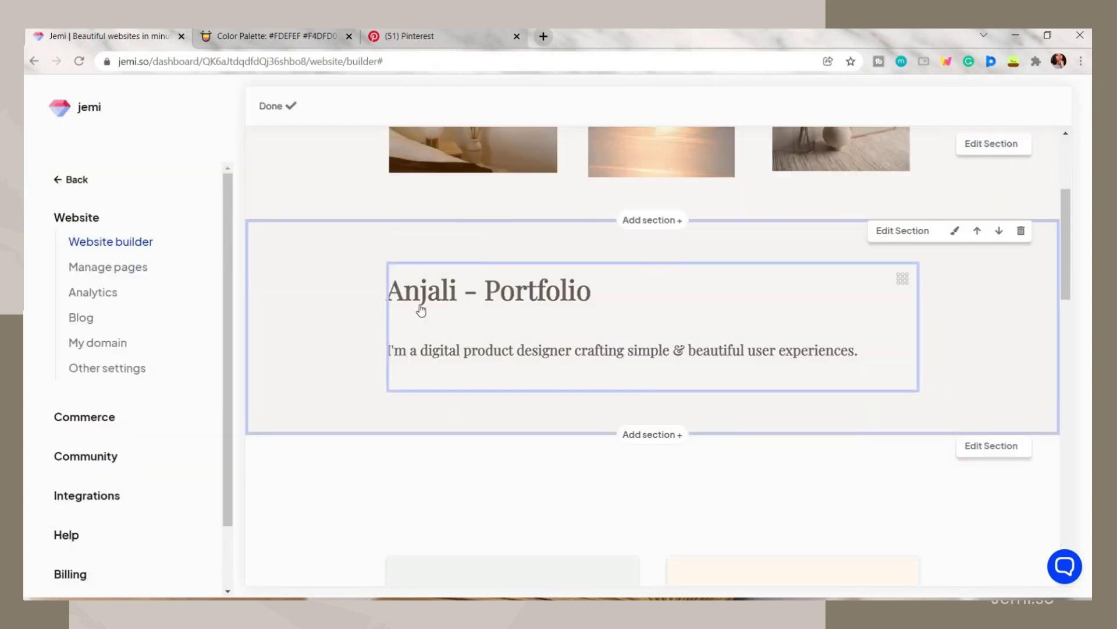
Step: Replace the portfolio heading with "Hey there!" and its subtitle with a welcome sentence introducing the owner, removing the blank line between them
left_click(422, 310)
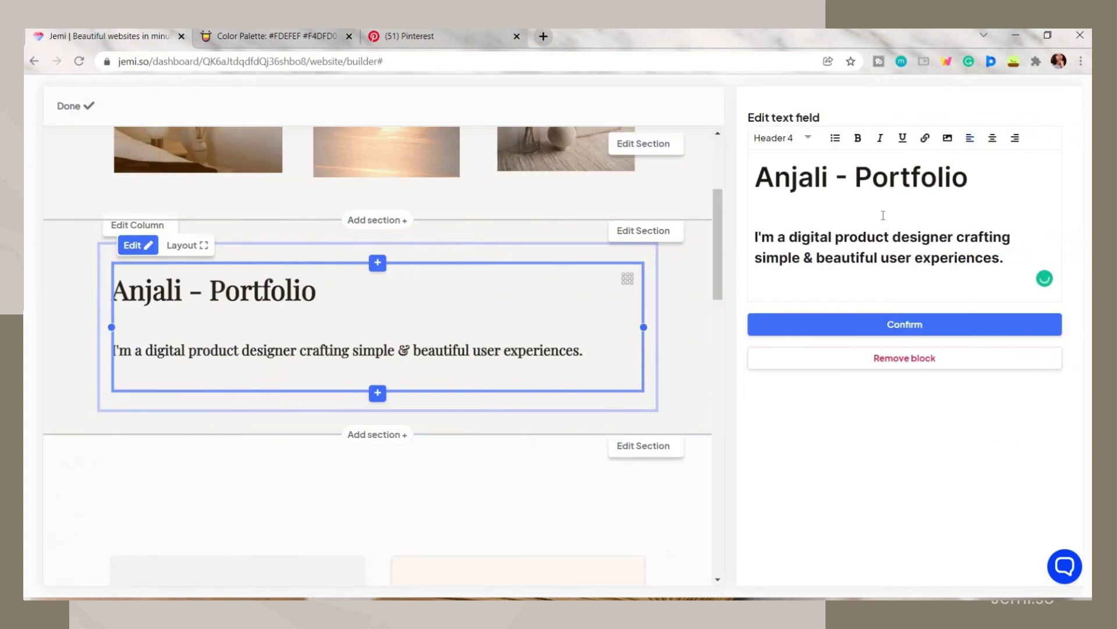
left_click_drag(756, 177, 995, 189)
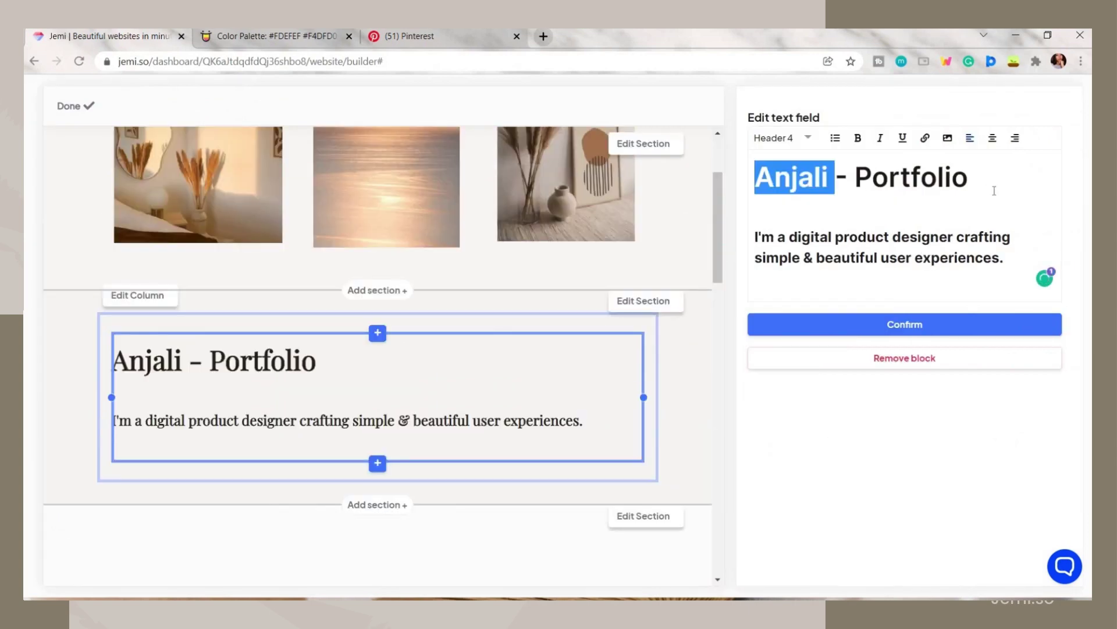
type("Hey")
type("nd thank you for stopping by!")
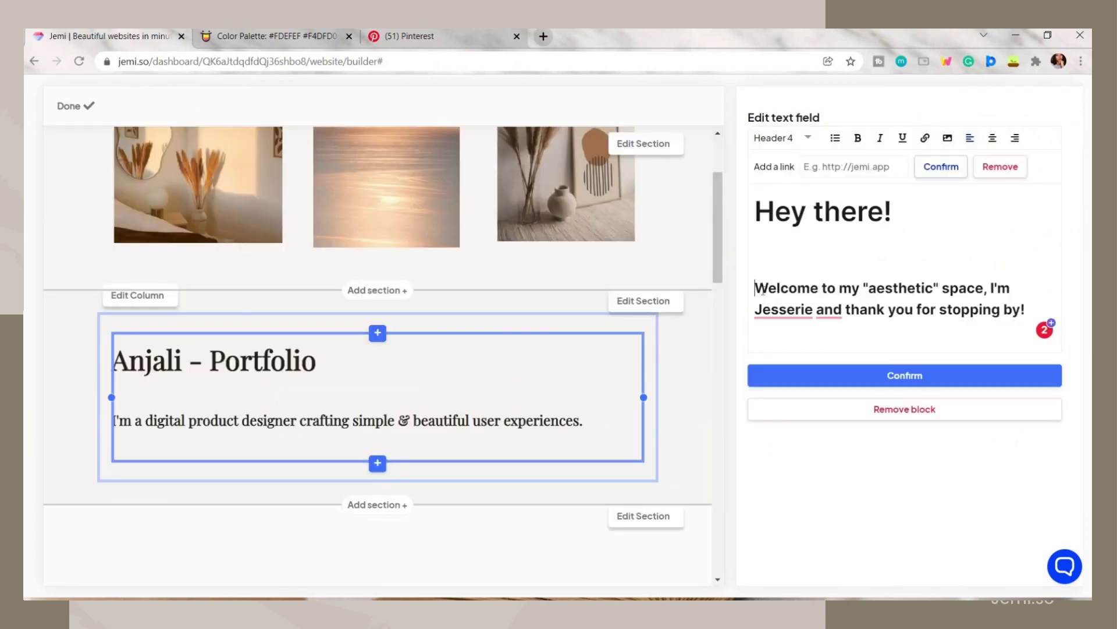
key("BackSpace")
key("BackSpace")
Step: Try the Header 3 style on the welcome sentence
left_click_drag(756, 260, 1037, 328)
left_click(783, 138)
left_click(787, 216)
left_click(902, 315)
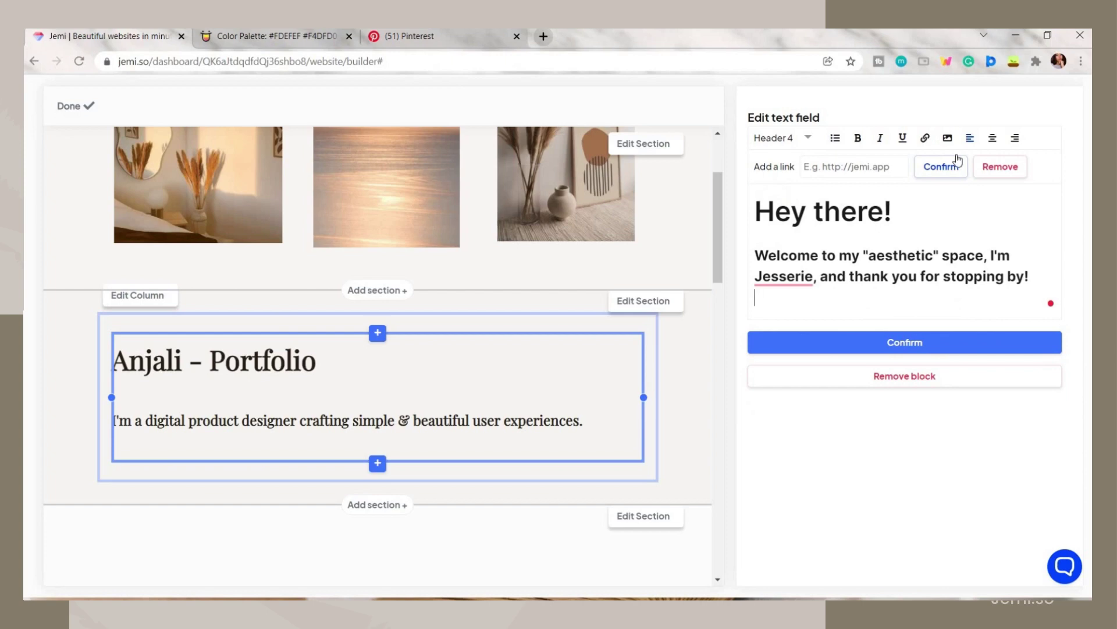
Step: Format the welcome sentence as Header 4, try centered and right alignment, and save the welcome text block left-aligned
left_click(993, 138)
left_click(1015, 137)
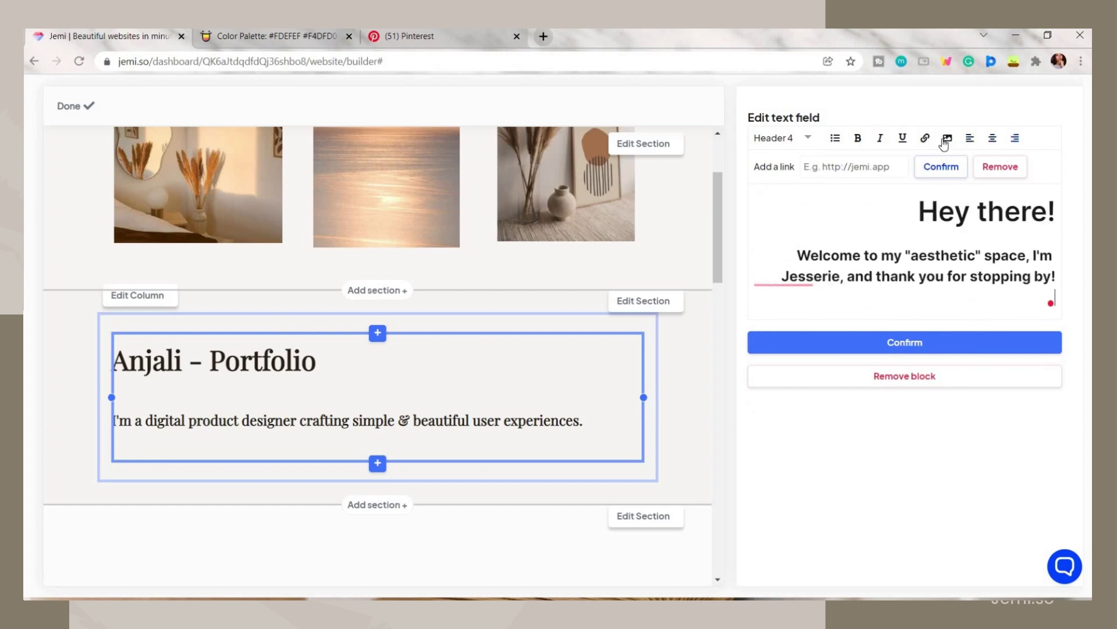
left_click(969, 137)
left_click(896, 343)
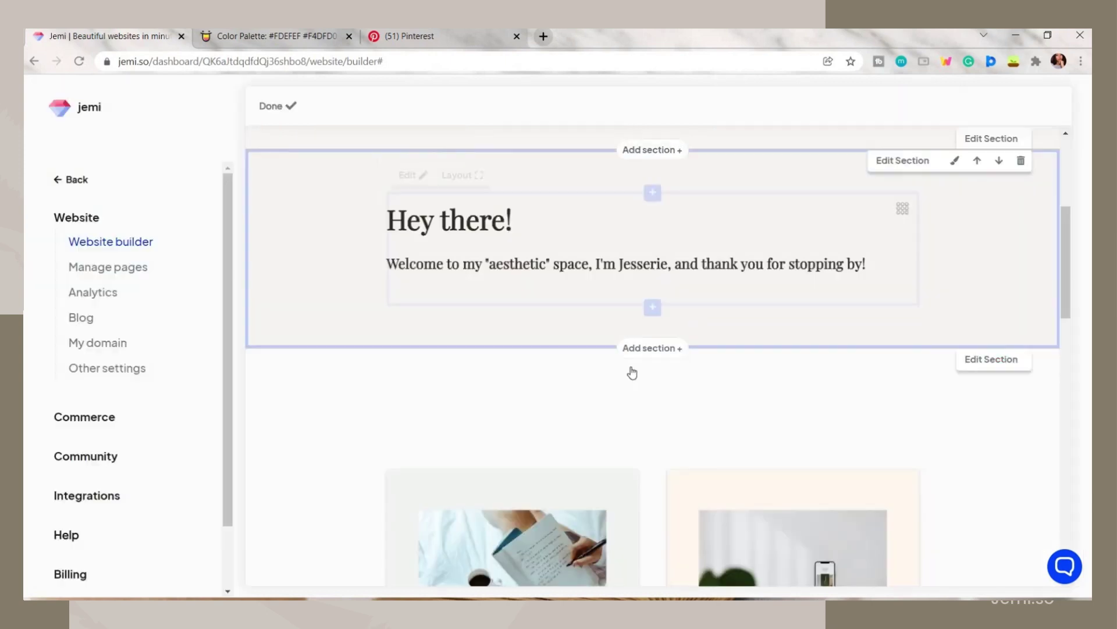
Step: Add a bio section with a photo beside the text directly above the "Hey there!" section
scroll(643, 291, "up", 4)
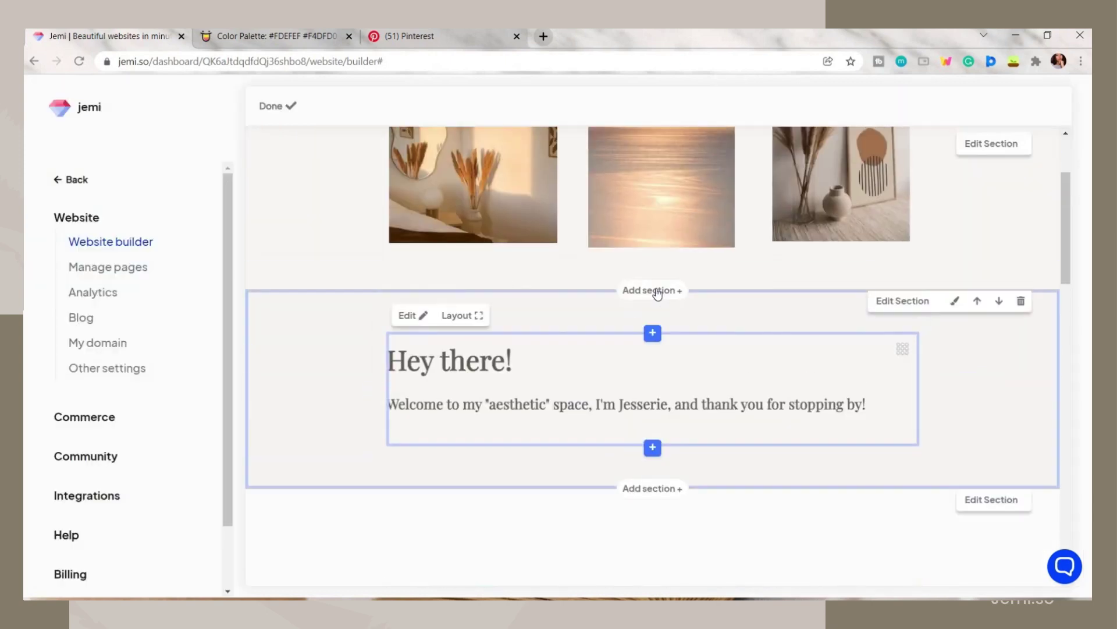
left_click(682, 292)
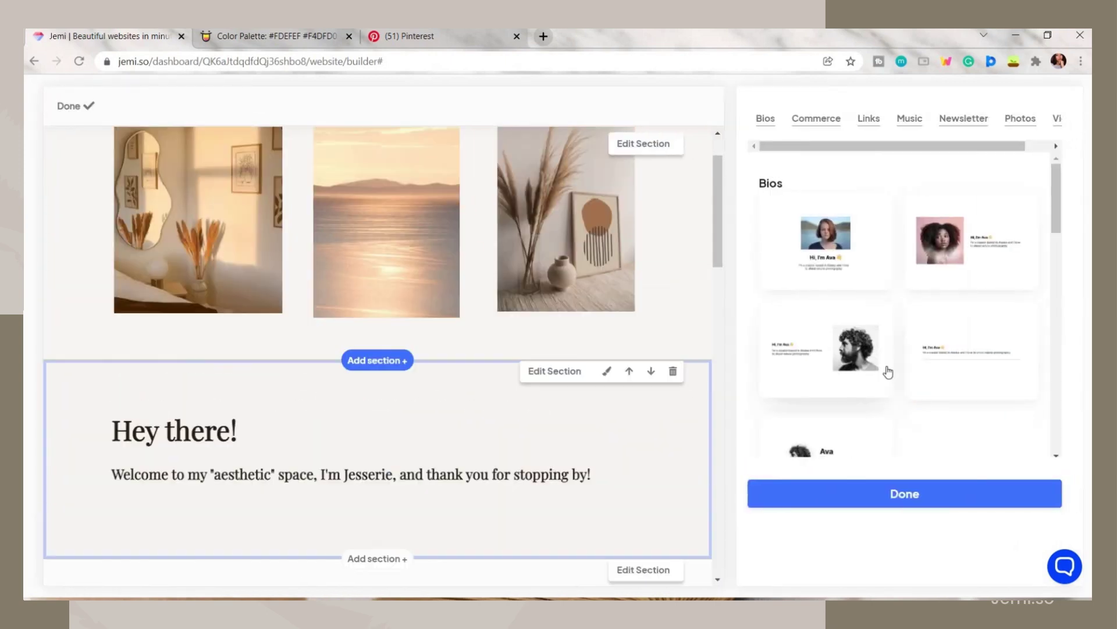
scroll(885, 369, "down", 2)
scroll(983, 247, "up", 2)
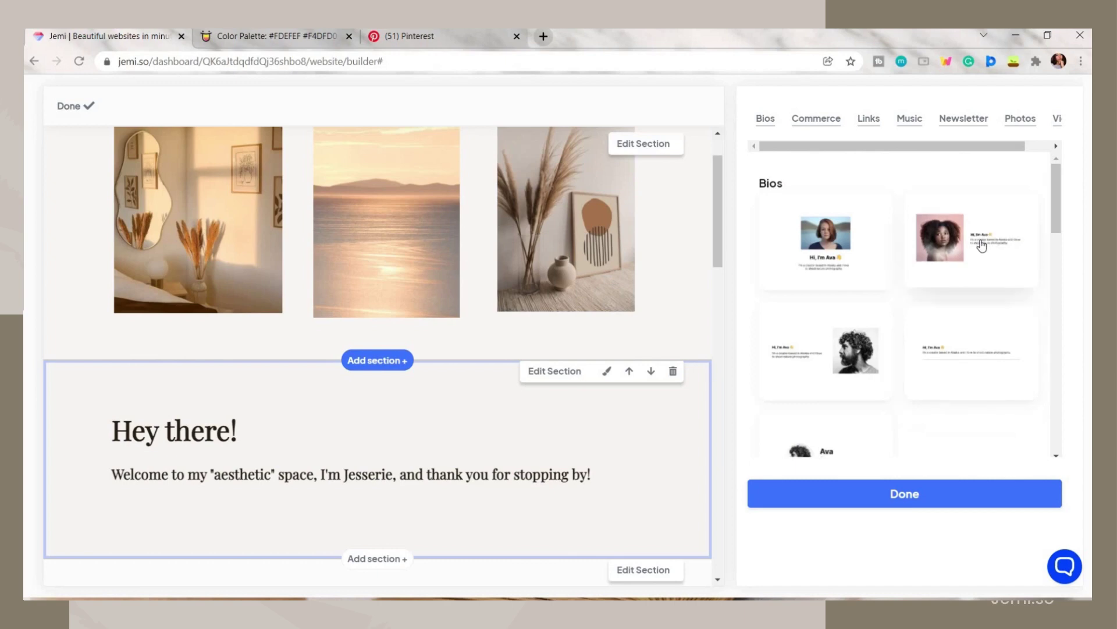
left_click(982, 245)
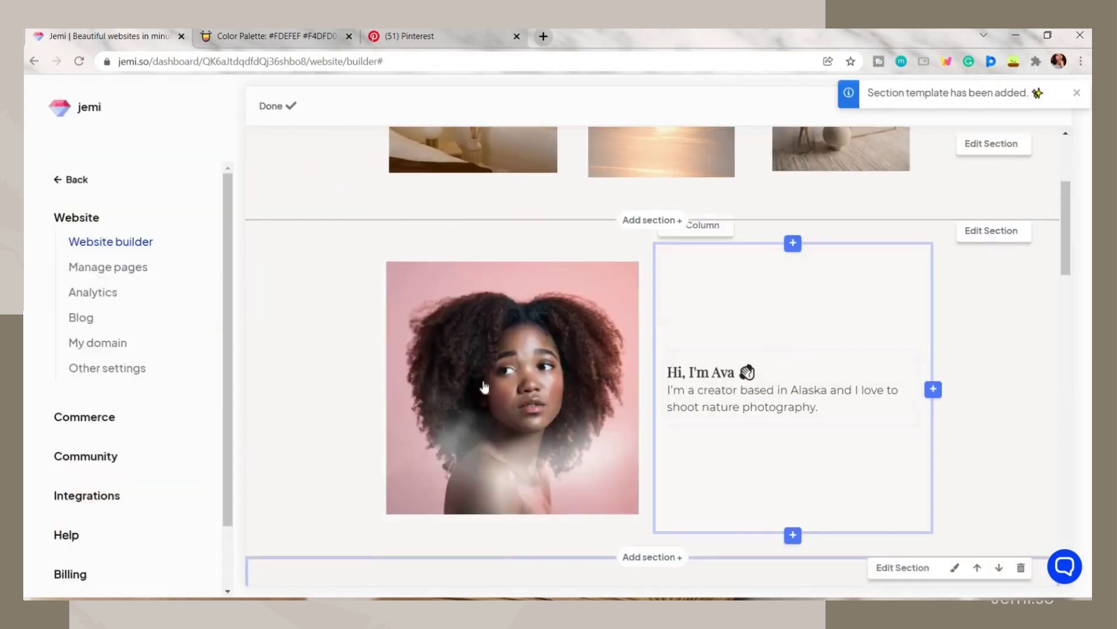
Step: Replace the sample portrait in the bio section with an uploaded photo of the site owner
left_click(570, 295)
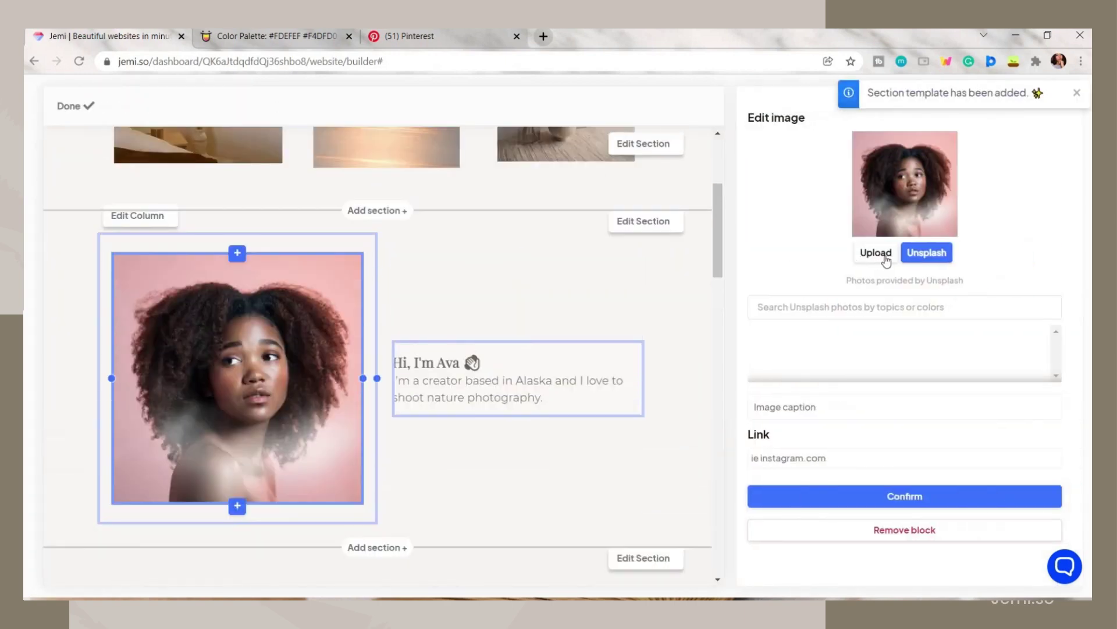
left_click(865, 255)
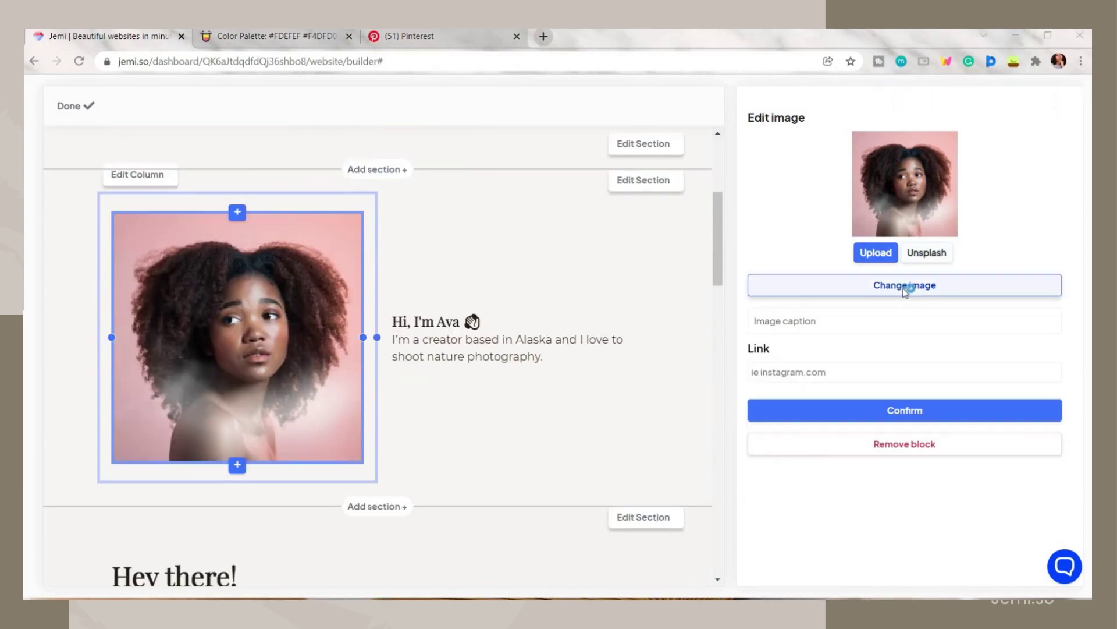
left_click(905, 286)
double_click(274, 130)
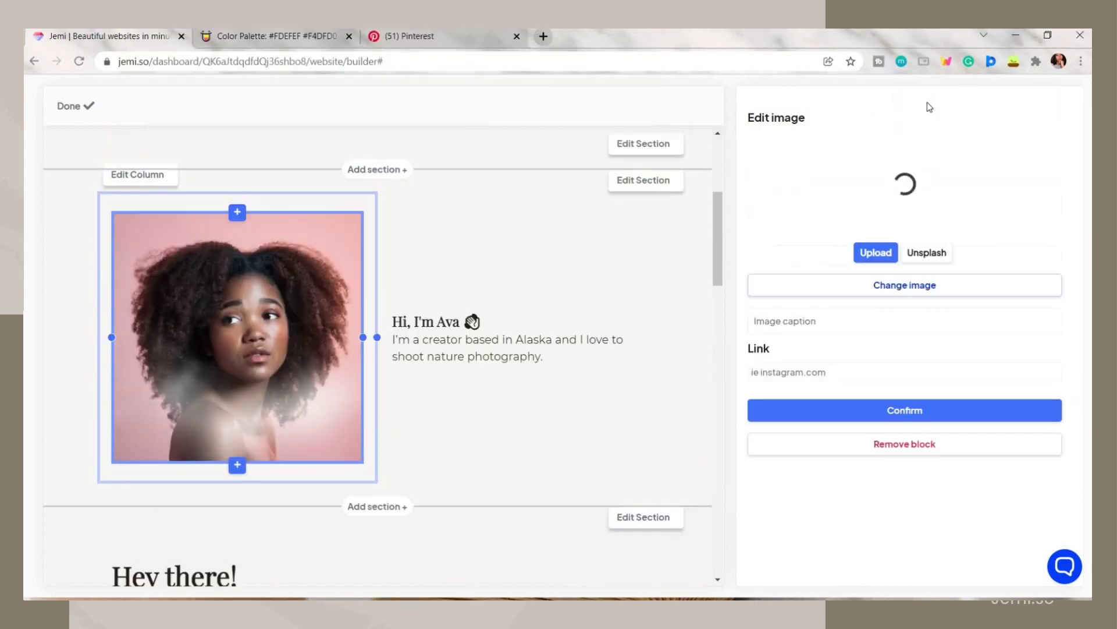
left_click(904, 409)
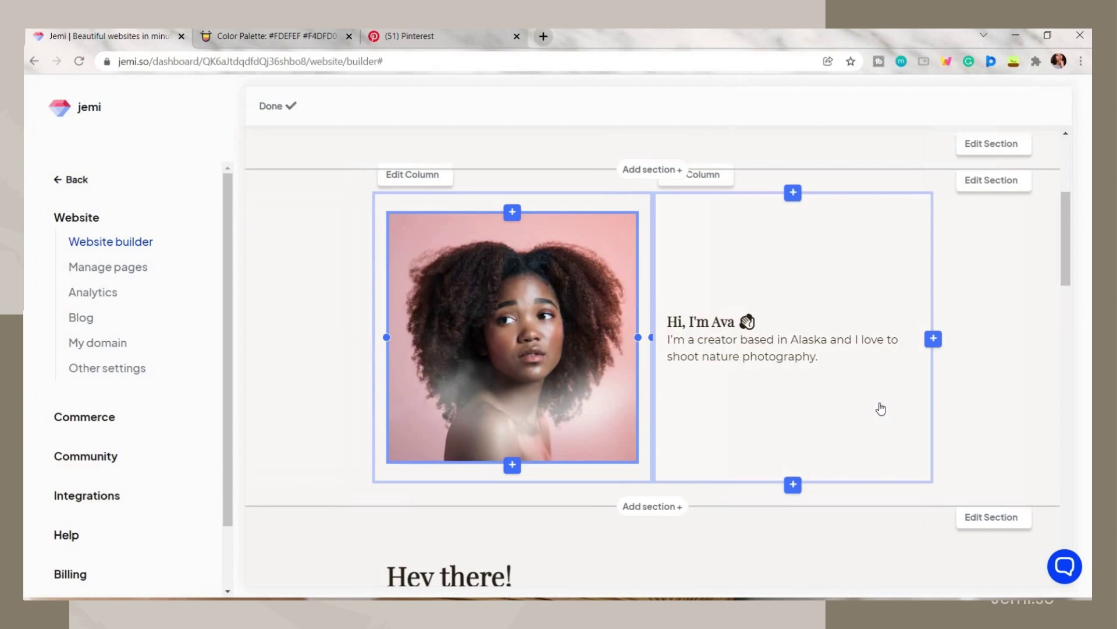
Step: Rewrite the bio text as a "Hey there!" heading with the owner's name, above 'Welcome to my "aesthetic" space, and thank you for stopping by!'
left_click(733, 294)
left_click_drag(821, 180, 755, 174)
type("Hey there")
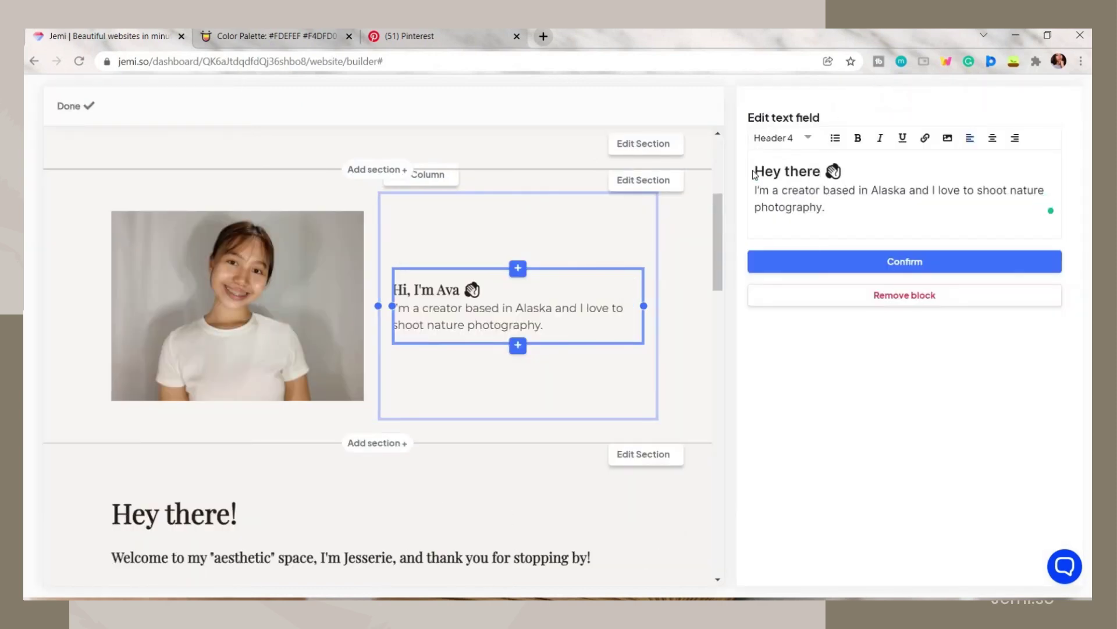
type("! I'm Jesserie")
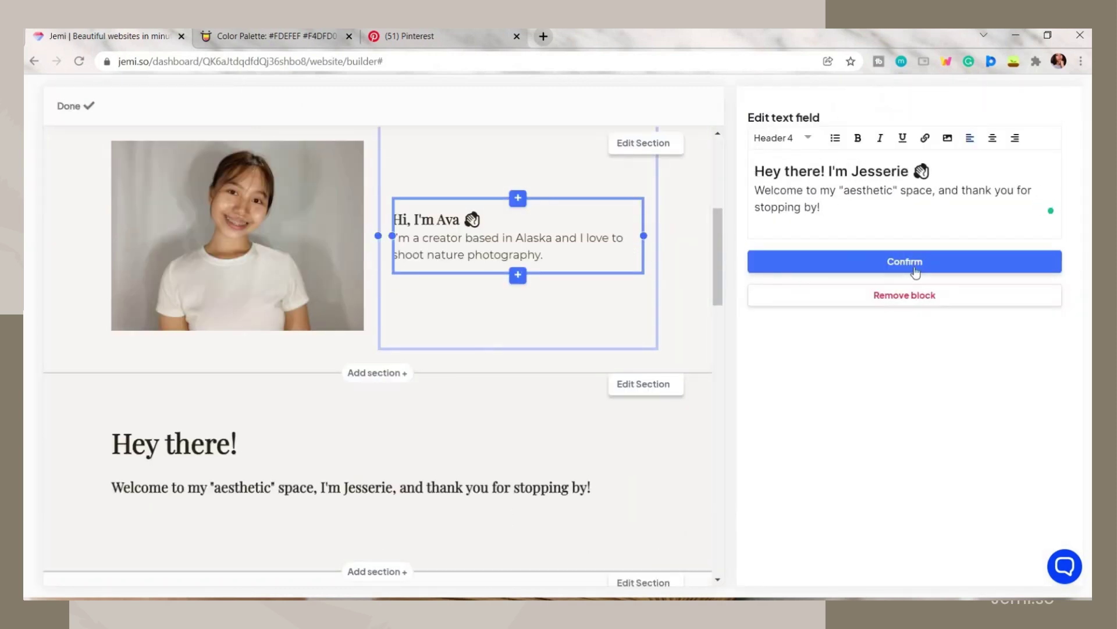
left_click(904, 262)
Step: Delete the old "Hey there!" welcome section below the bio section
scroll(1003, 284, "down", 4)
scroll(1013, 331, "up", 1)
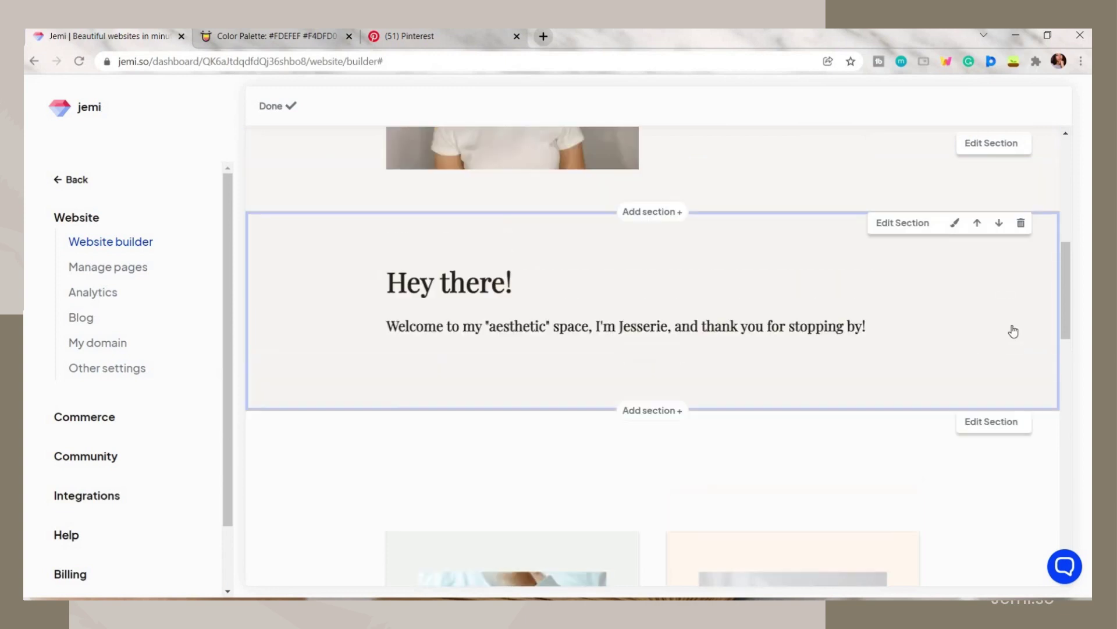
scroll(1018, 324, "up", 2)
left_click(1022, 316)
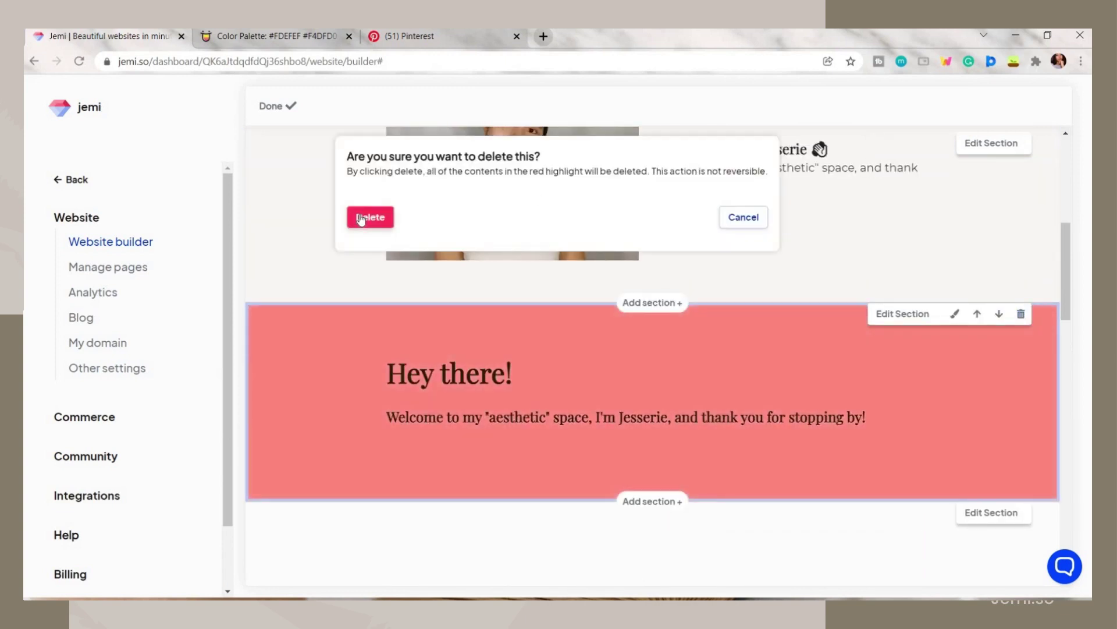
left_click(369, 215)
Step: Add a single-video section with a heading and subtitle directly below the bio section
scroll(1023, 314, "up", 2)
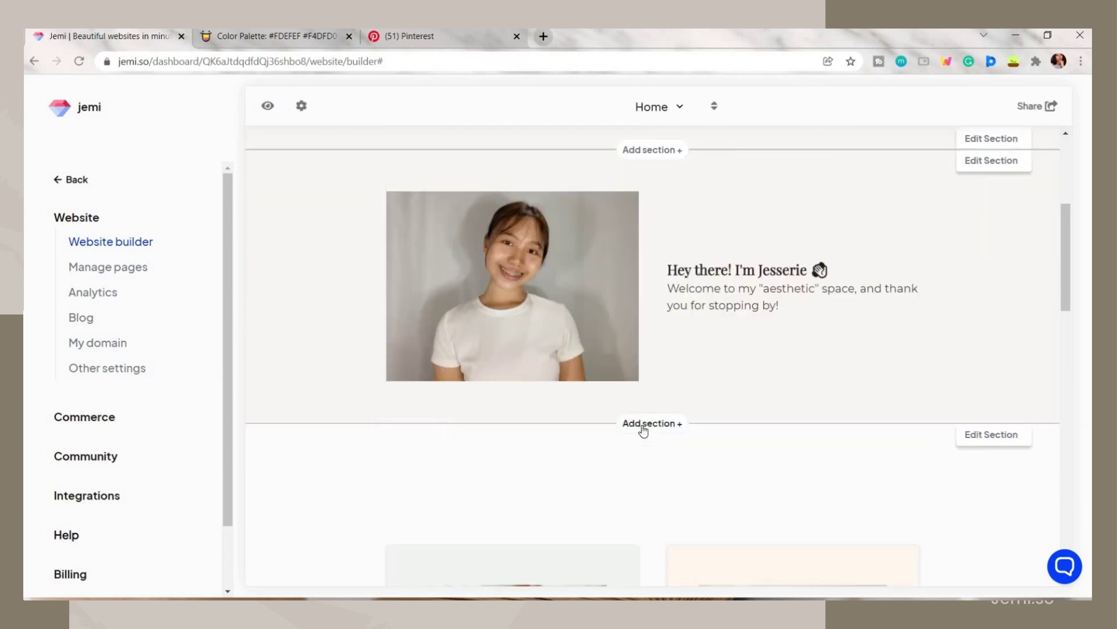
left_click(646, 424)
scroll(893, 286, "down", 10)
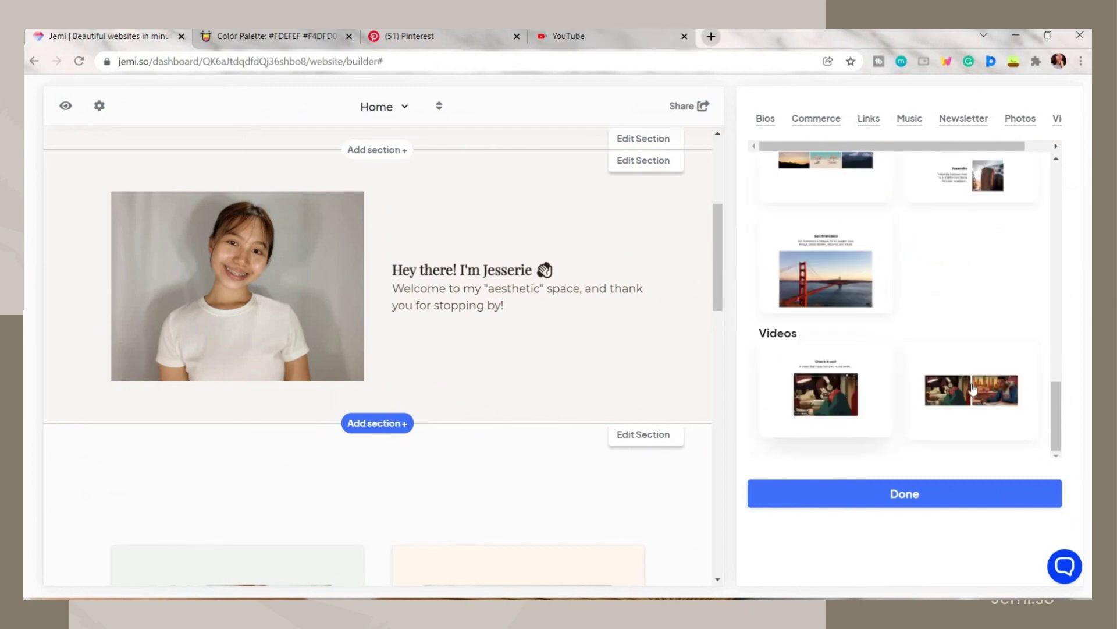
left_click(848, 399)
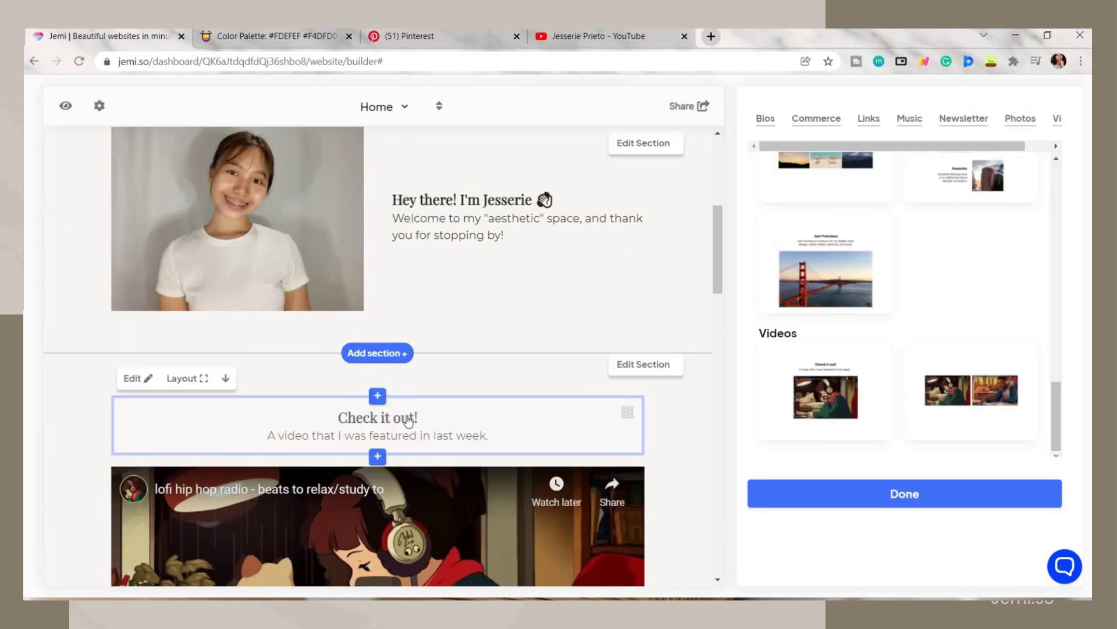
Step: Copy the share link of the Google Docs note-taking video from YouTube and save it as the video block's link in Jemi
left_click(408, 420)
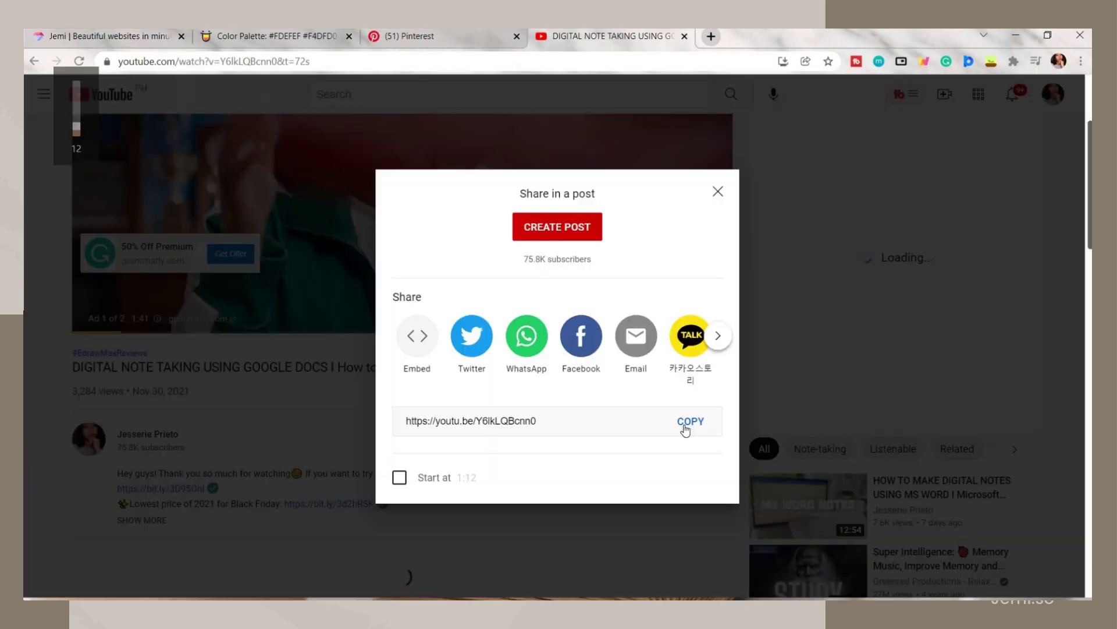
left_click(690, 422)
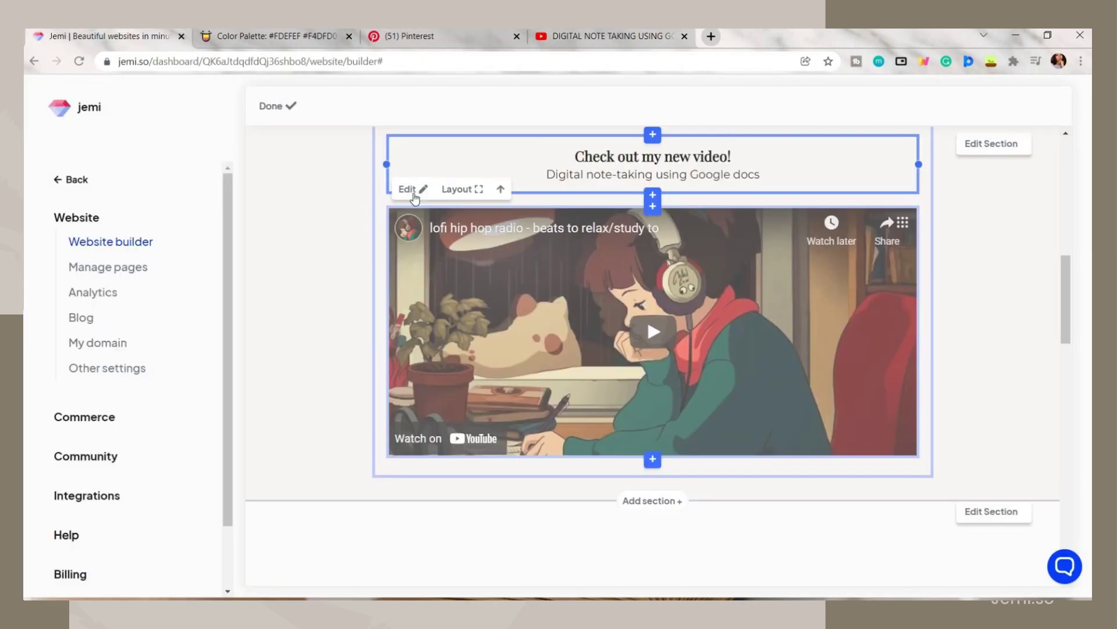
left_click(414, 217)
left_click(407, 188)
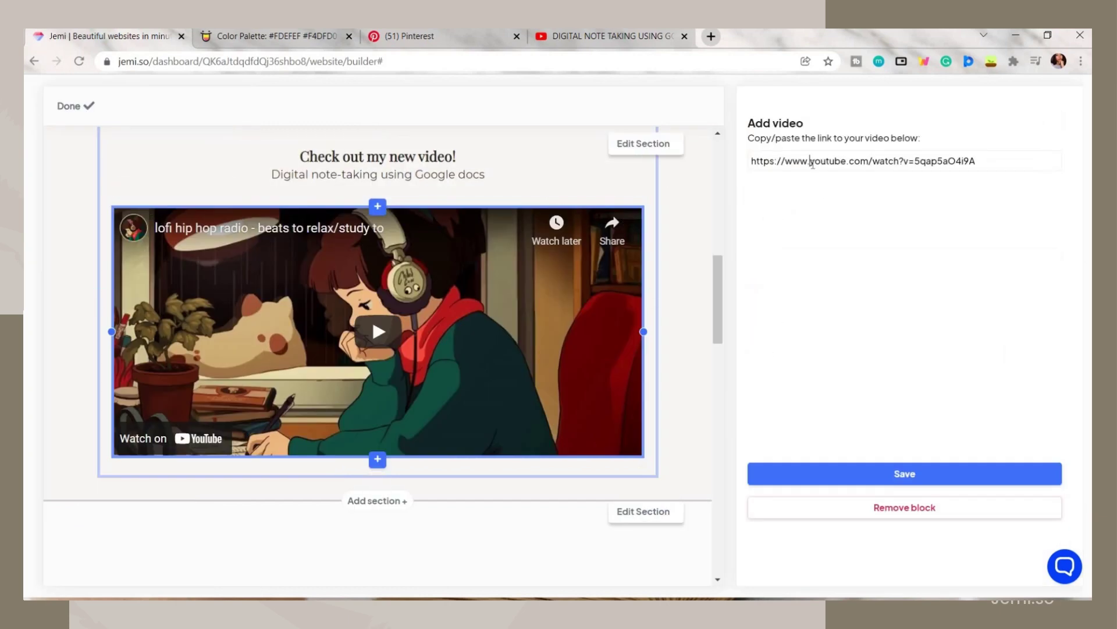
triple_click(812, 163)
key("ctrl+v")
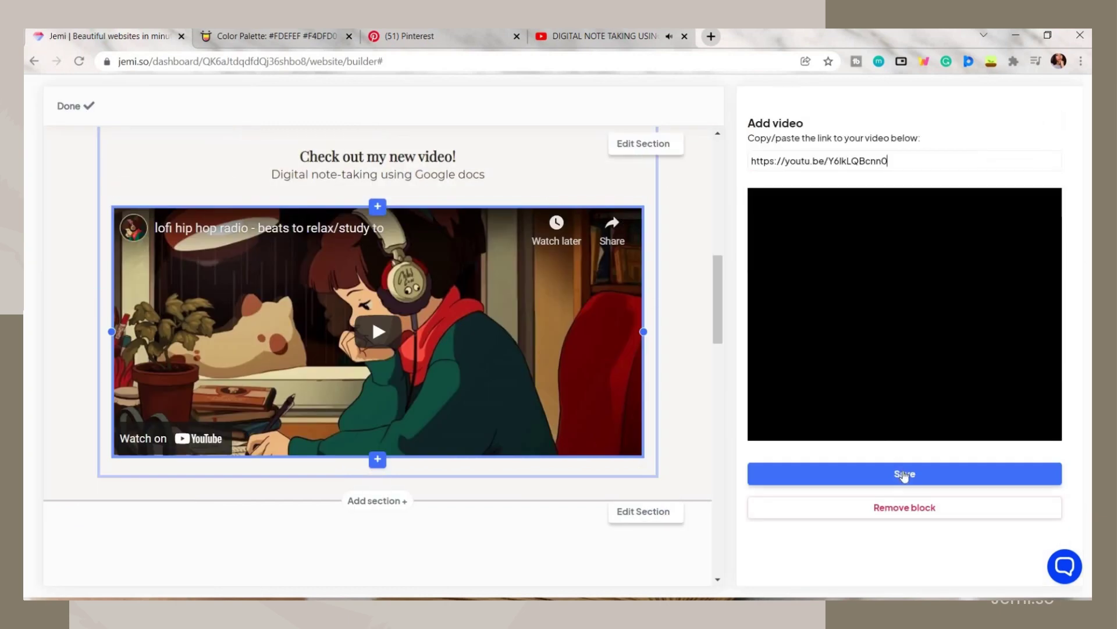
left_click(904, 474)
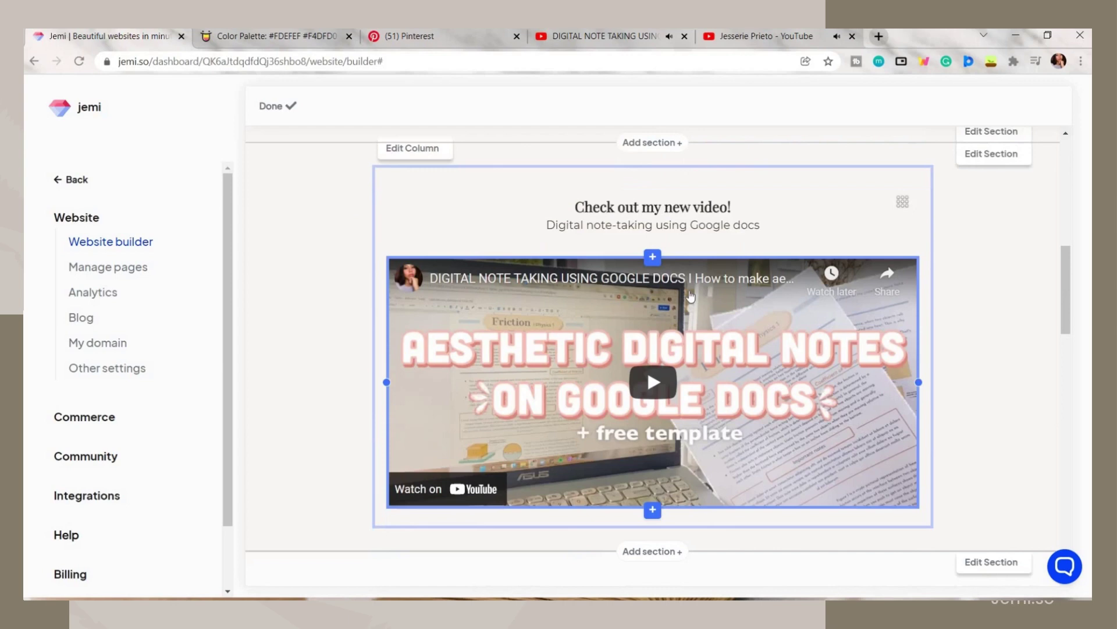
Step: Add the San Francisco photo section template between the bio and video sections and save its button style as it is
scroll(691, 297, "up", 5)
left_click(648, 425)
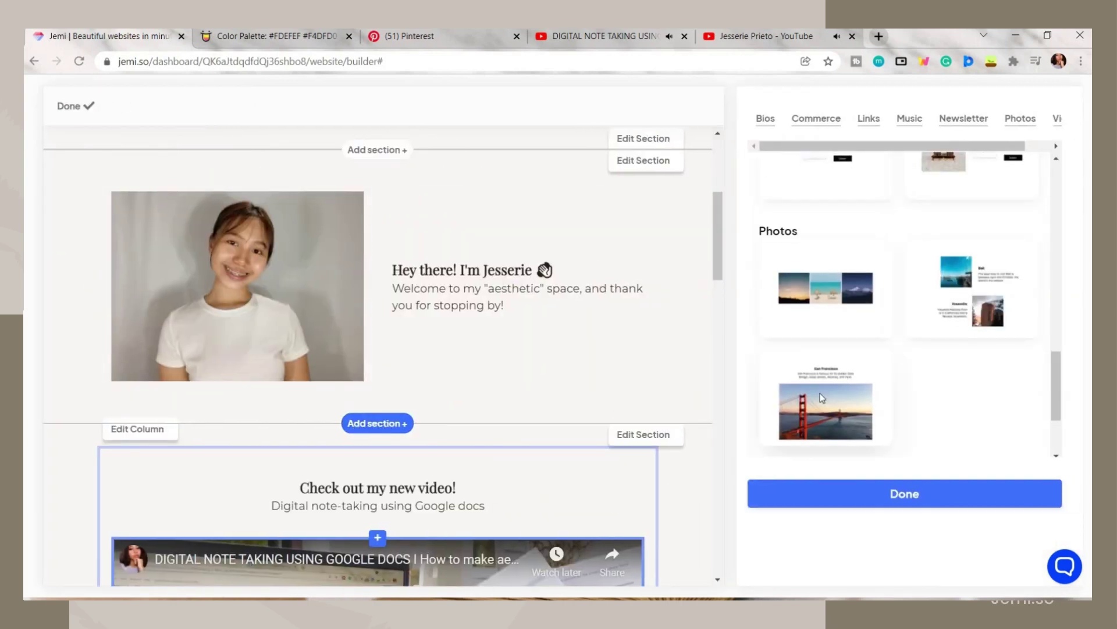
left_click(821, 398)
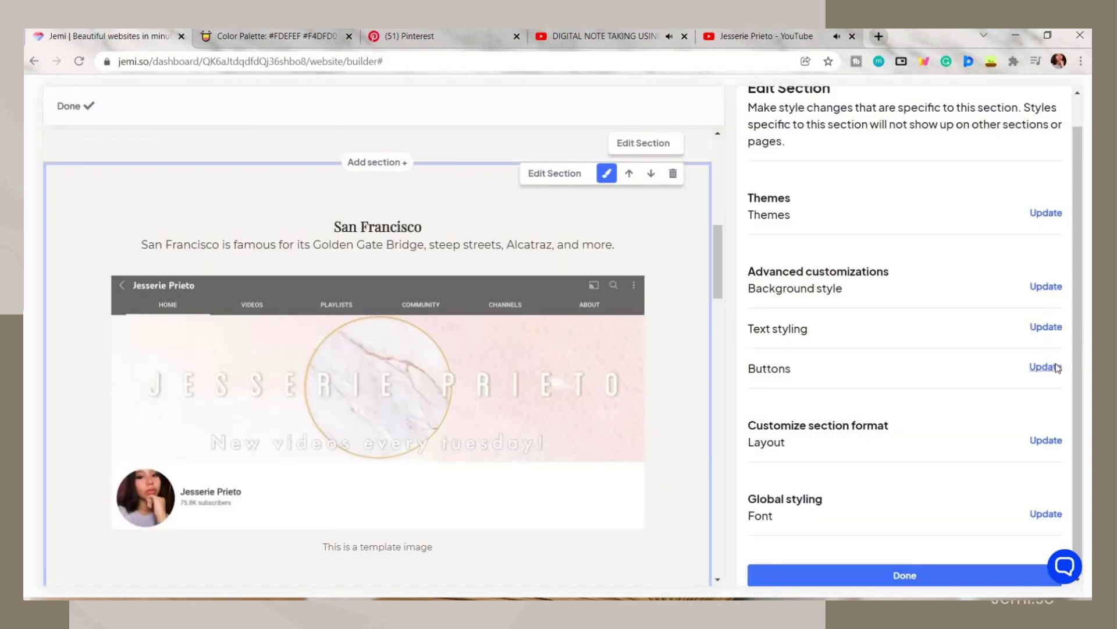
left_click(1056, 367)
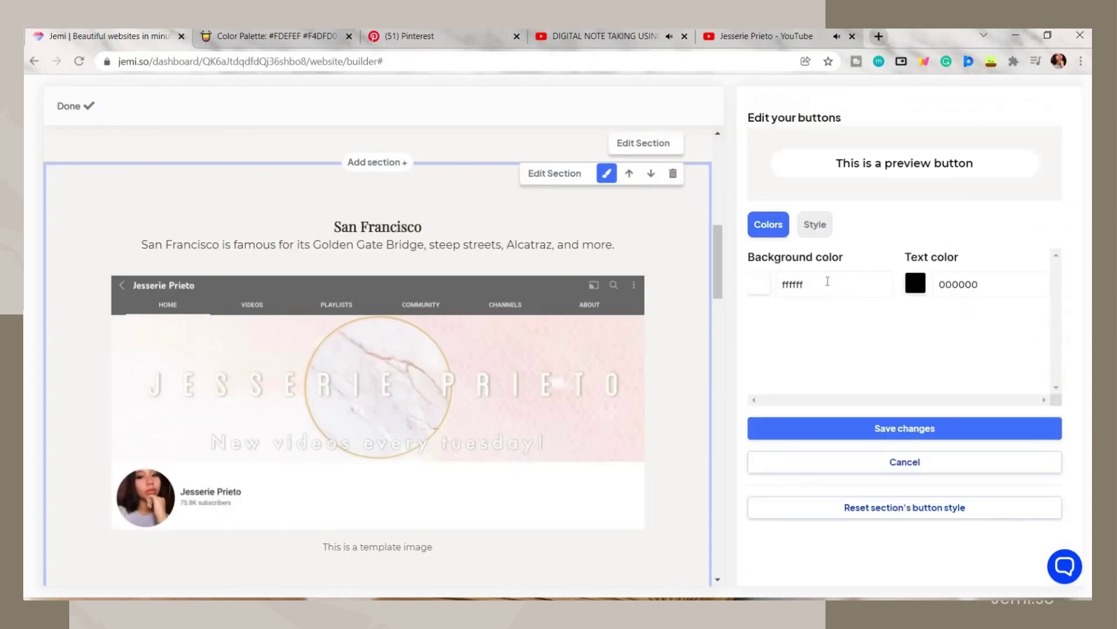
left_click(905, 427)
Step: Replace the Golden Gate Bridge image with an uploaded YouTube channel screenshot and paste the copied link as the image's link
left_click(377, 384)
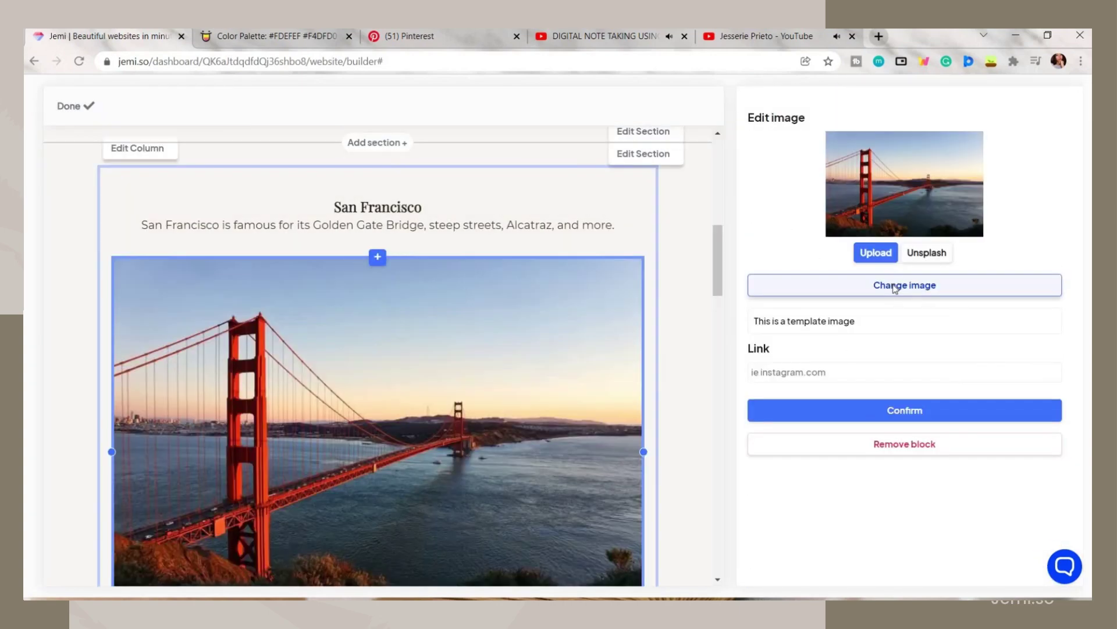
left_click(901, 284)
double_click(355, 152)
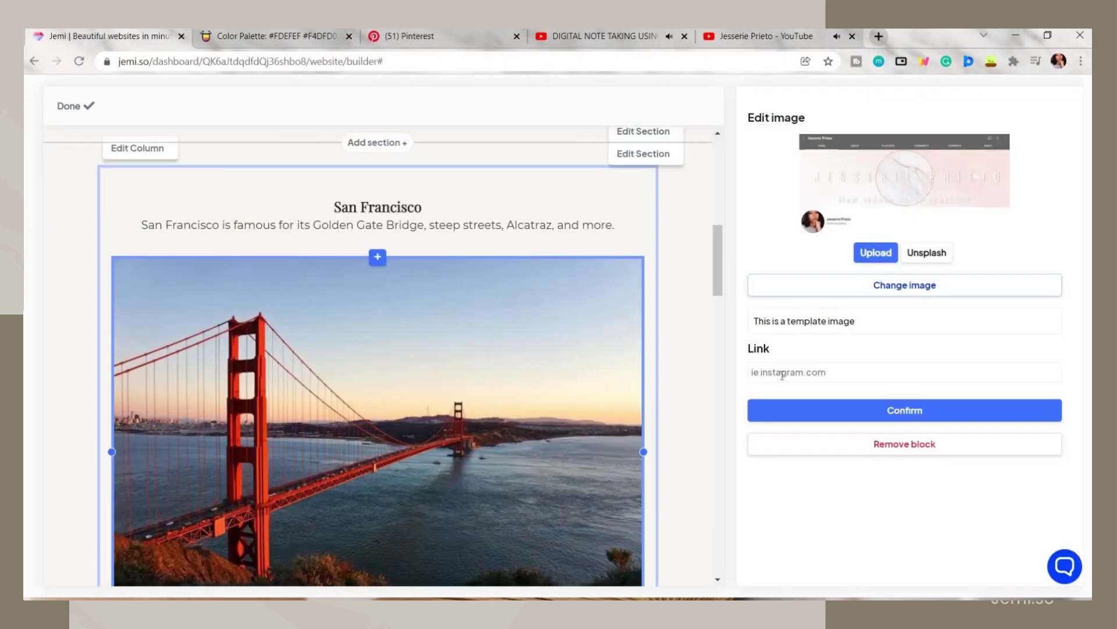
left_click(783, 373)
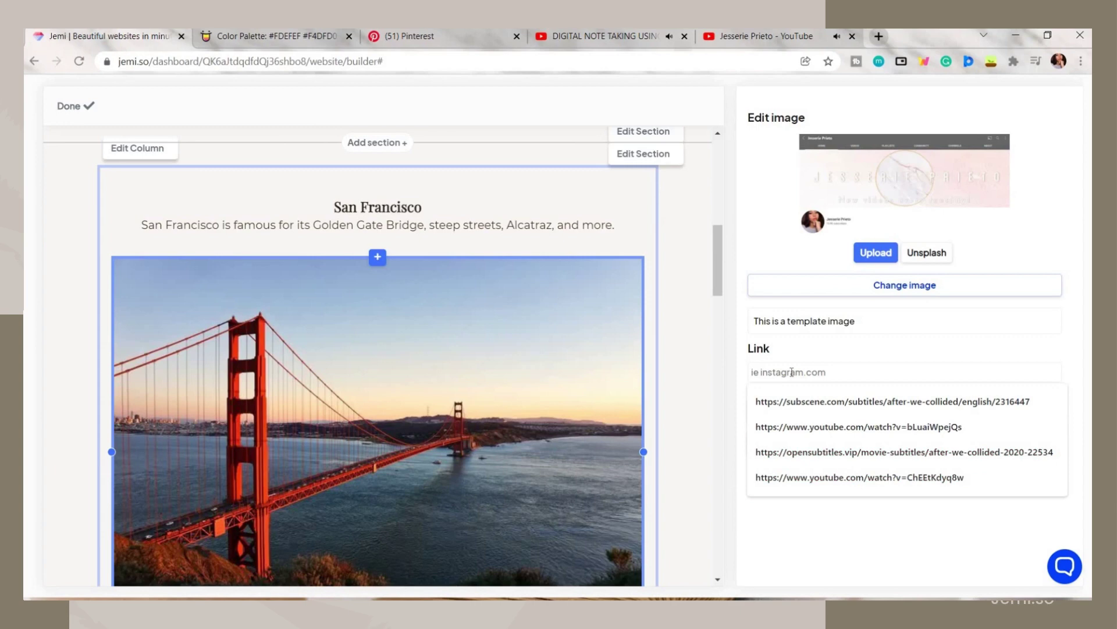
key("ctrl+v")
left_click(918, 412)
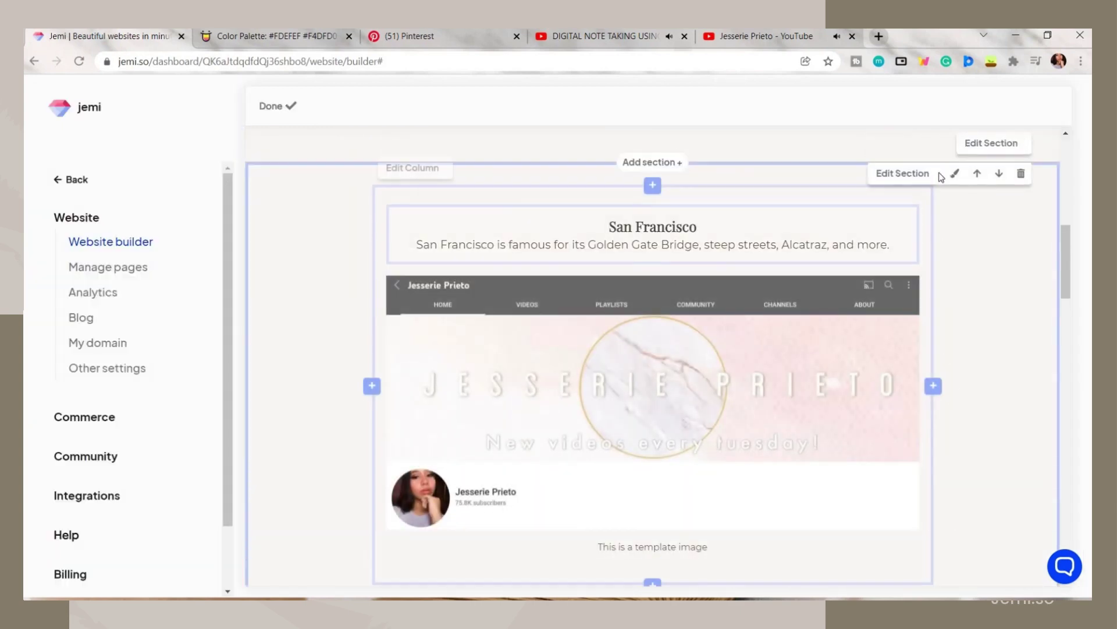
Step: Set the San Francisco section's background color to DAD0C2 from the Color Hunt palette, raise the fill opacity, and save the styling
left_click(955, 173)
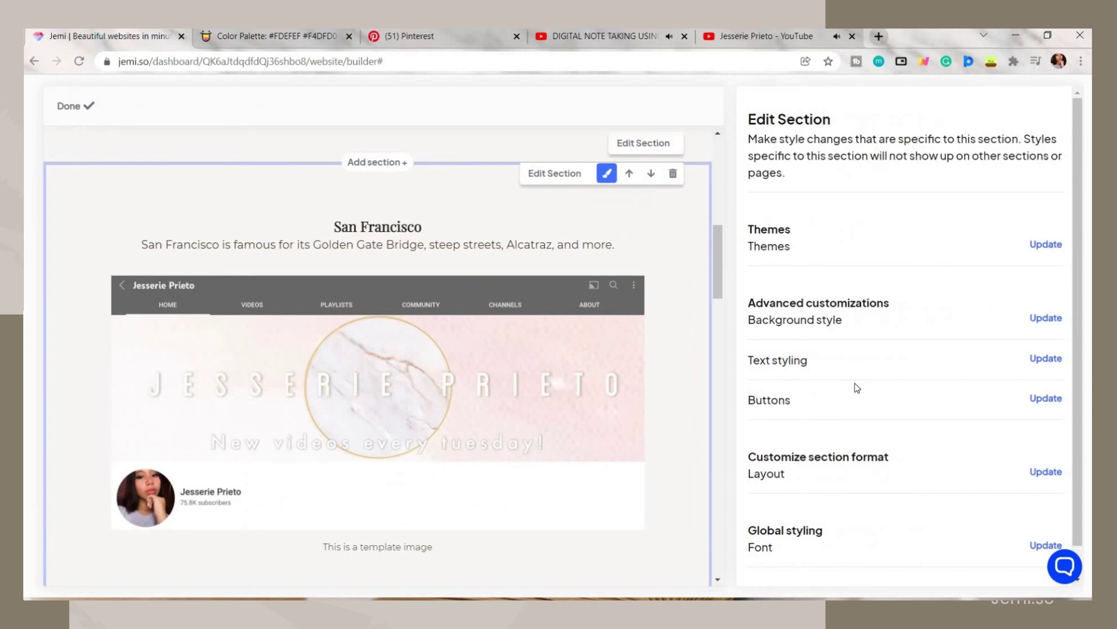
left_click(1046, 318)
left_click(813, 307)
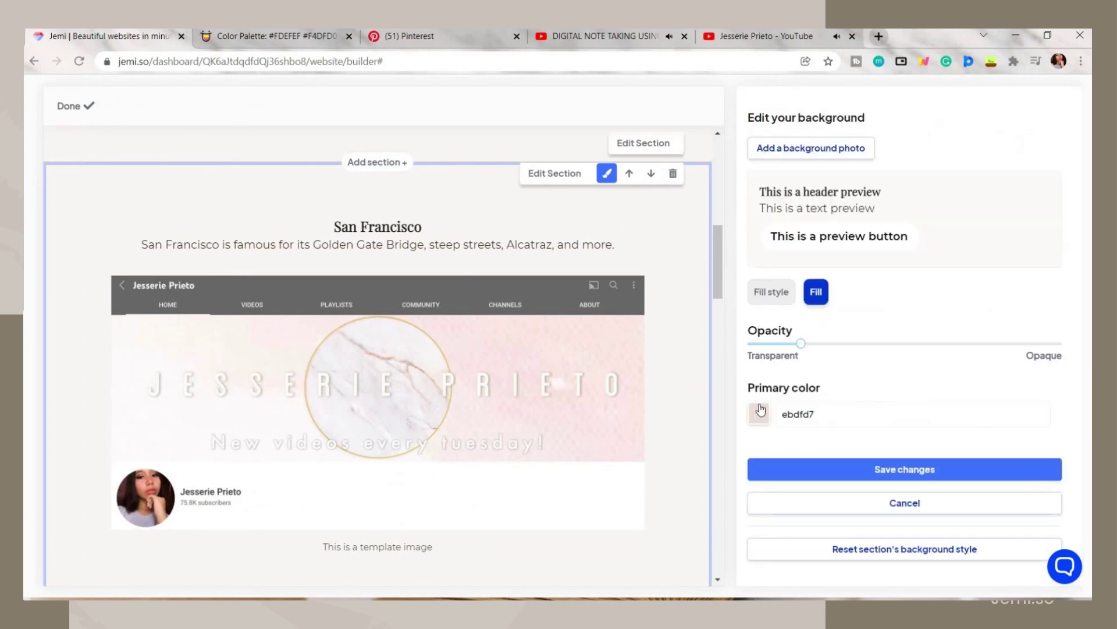
key("ctrl+Tab")
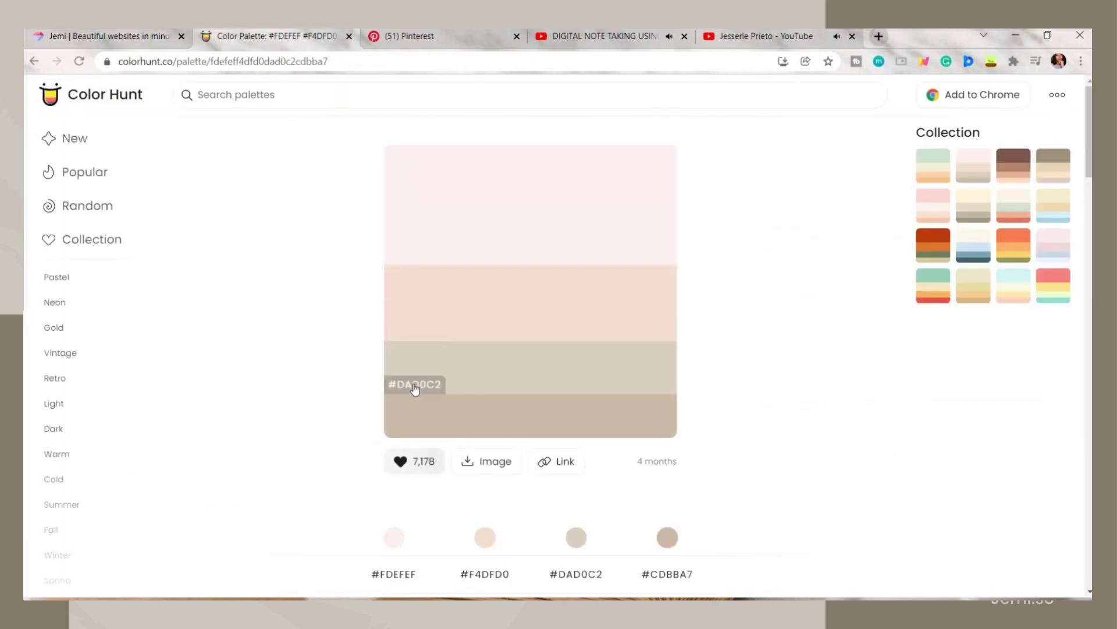
key("ctrl+shift+Tab")
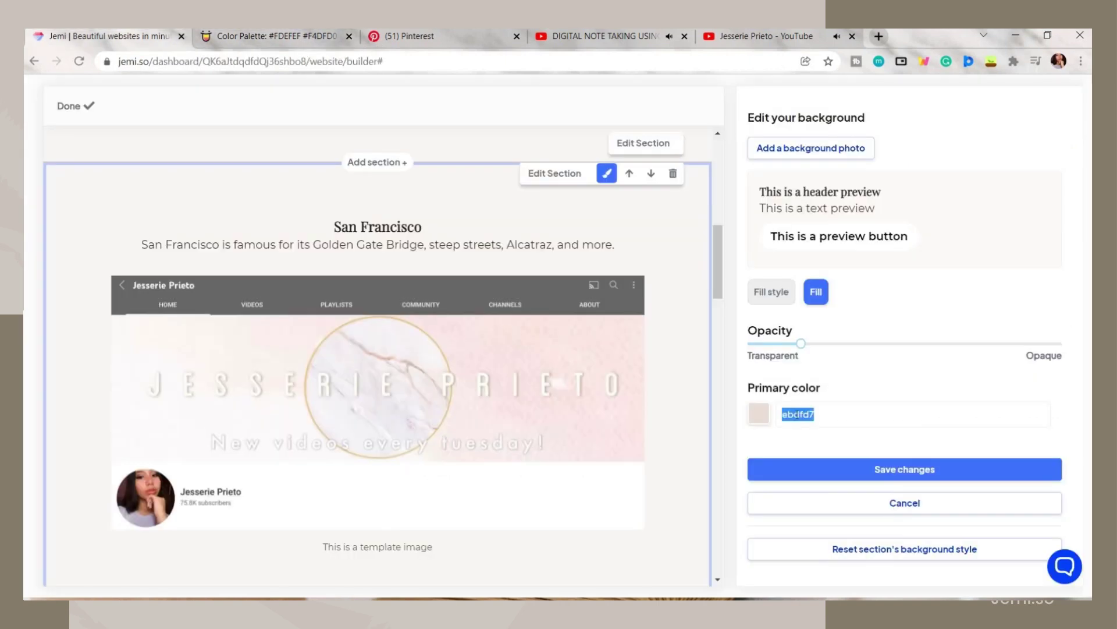
scroll(716, 324, "up", 1)
left_click_drag(801, 344, 866, 346)
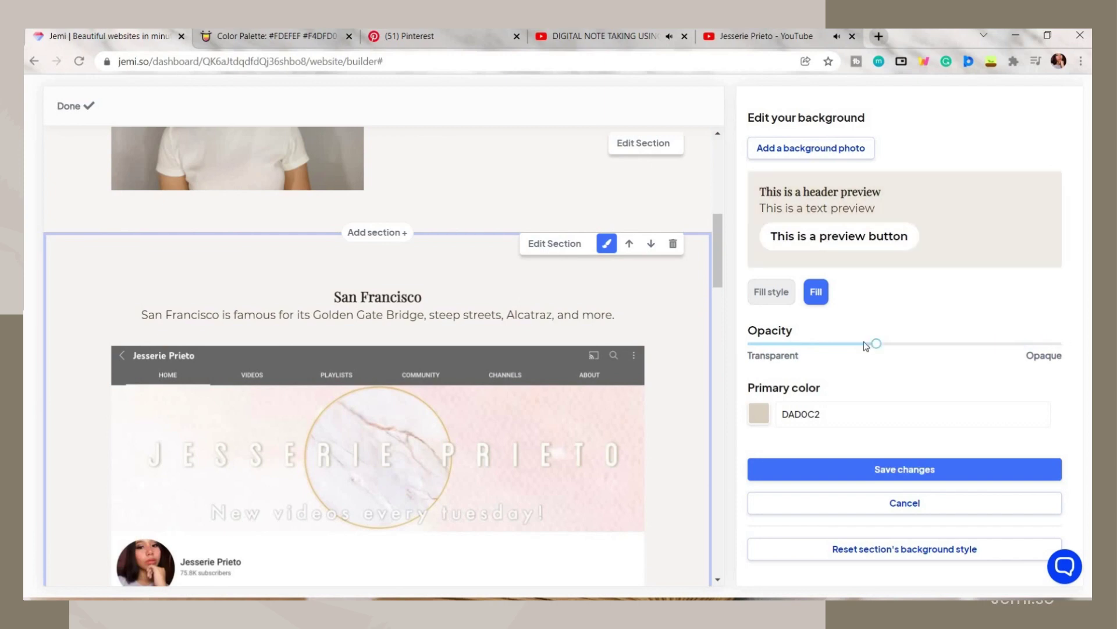
left_click(888, 470)
scroll(853, 574, "down", 1)
left_click(864, 576)
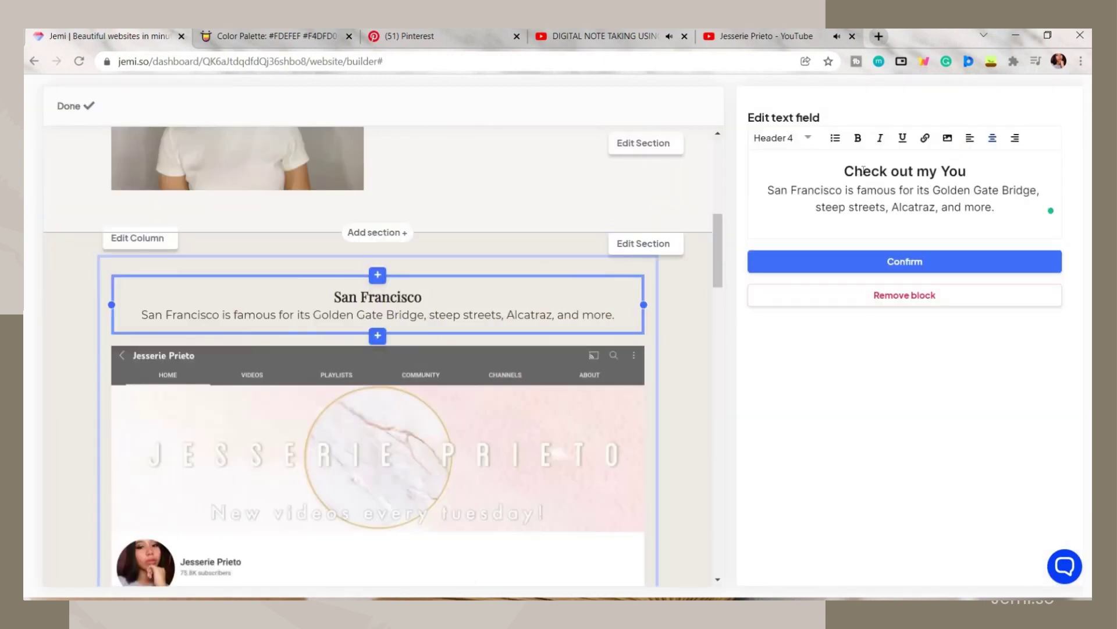
Step: Replace the San Francisco text with heading "✨ Check out my Youtube Channel ✨" and line "I do digital note-taking and aesthetic customization videos"
type("tube Channel ✨ I")
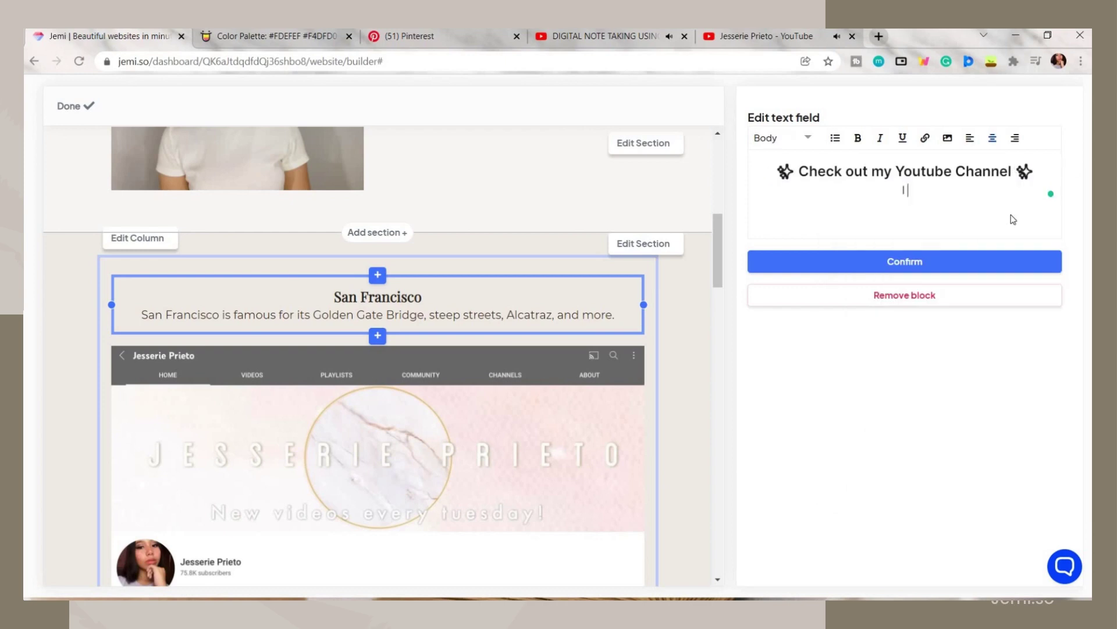
type(" do digital note-taking and aesthetic customization videos")
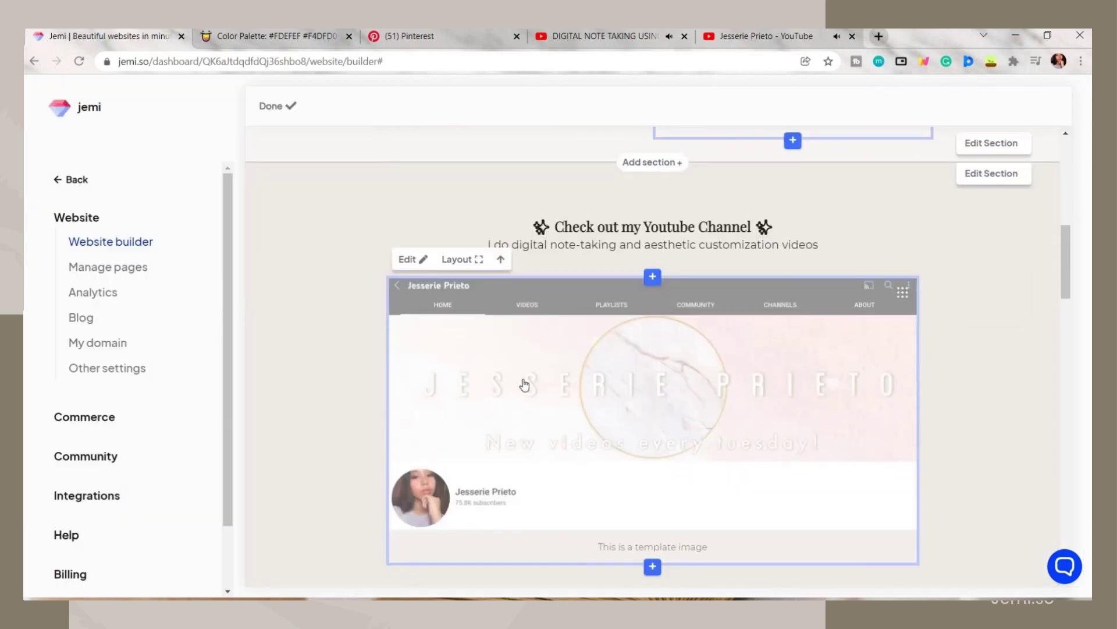
Step: Add a centered text block below the channel screenshot reading "Click the photo above to visit my channel👆" and confirm it
scroll(664, 378, "down", 3)
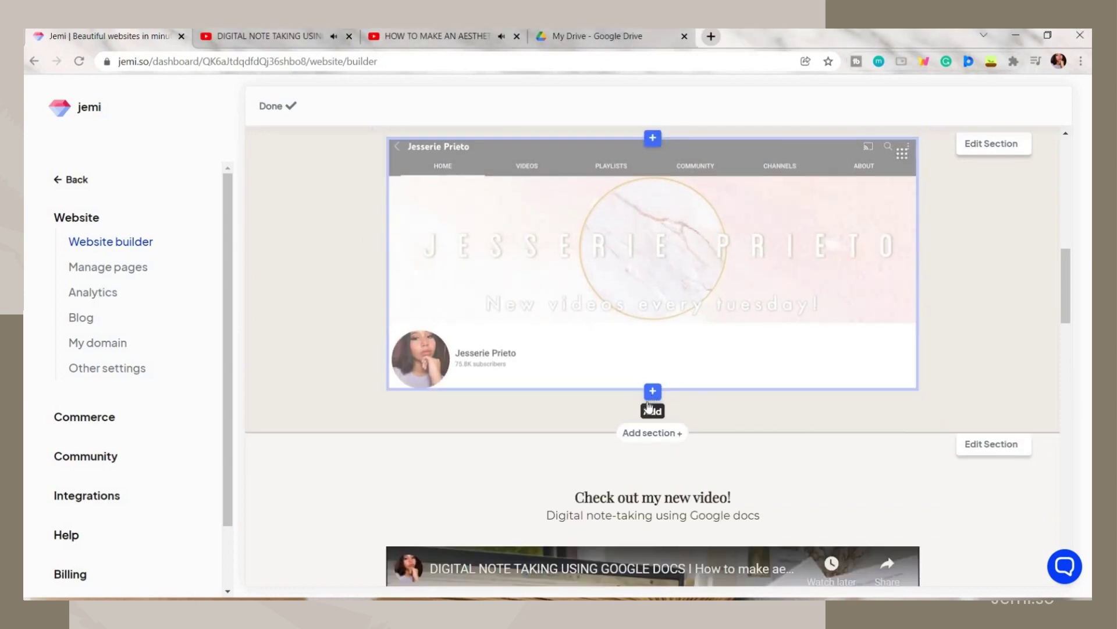
left_click(649, 401)
left_click(815, 170)
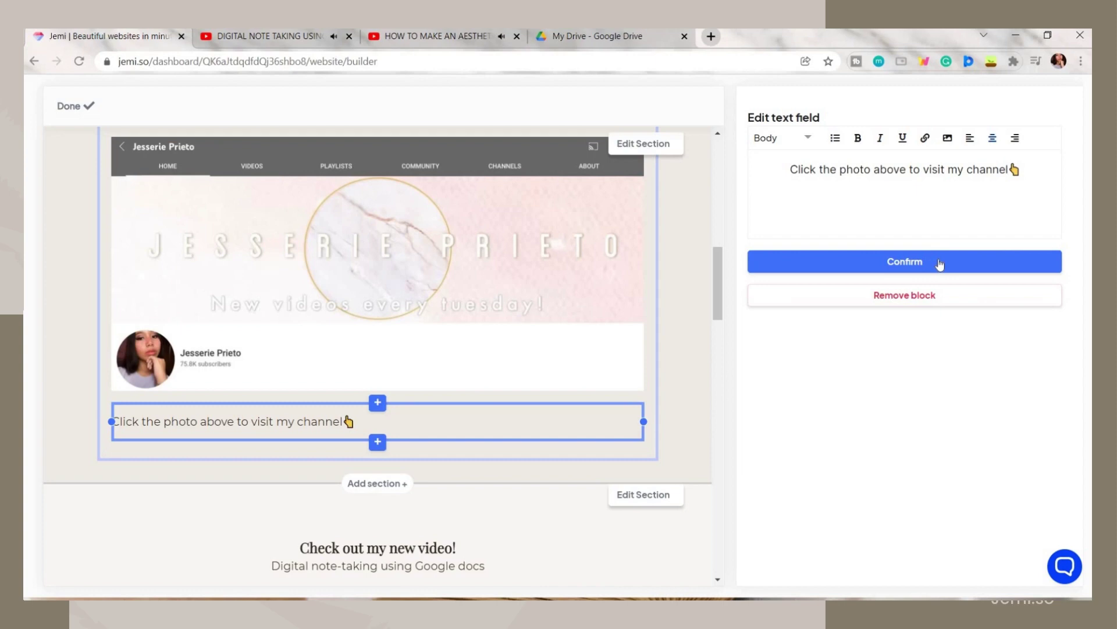
left_click(899, 262)
Step: Examine the content, layout and action options of the Writing card in the portfolio section
scroll(942, 354, "down", 8)
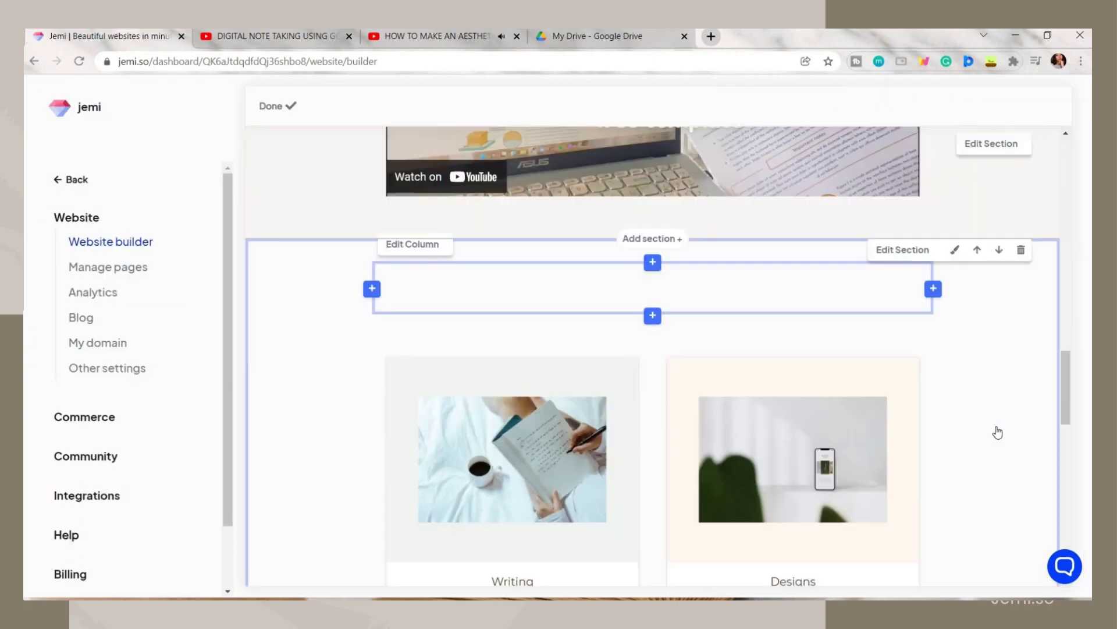
scroll(876, 348, "down", 3)
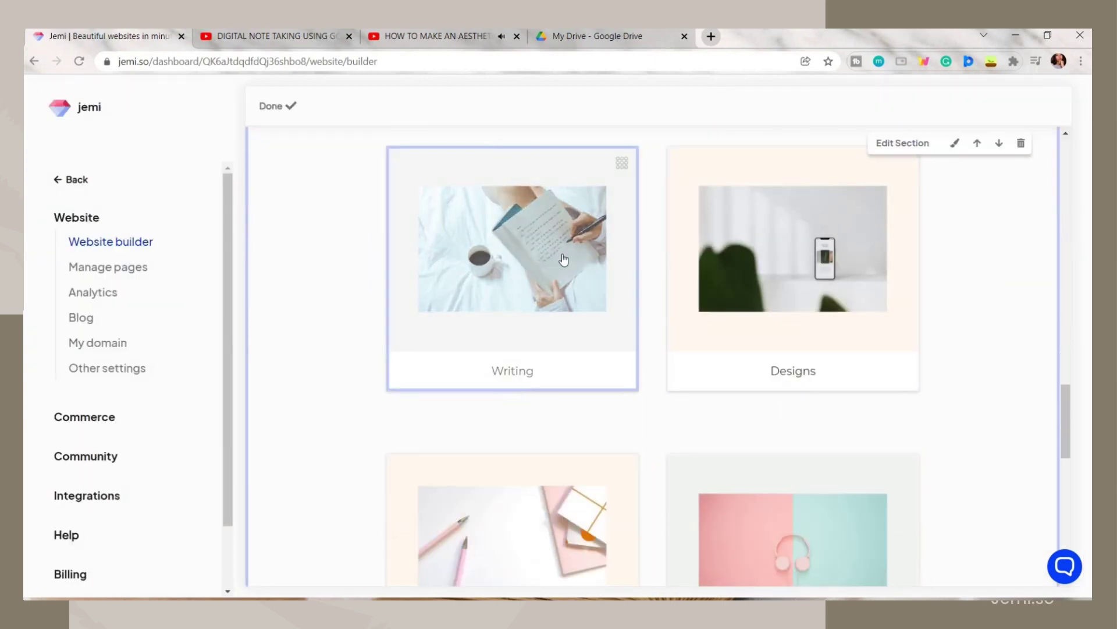
left_click(564, 259)
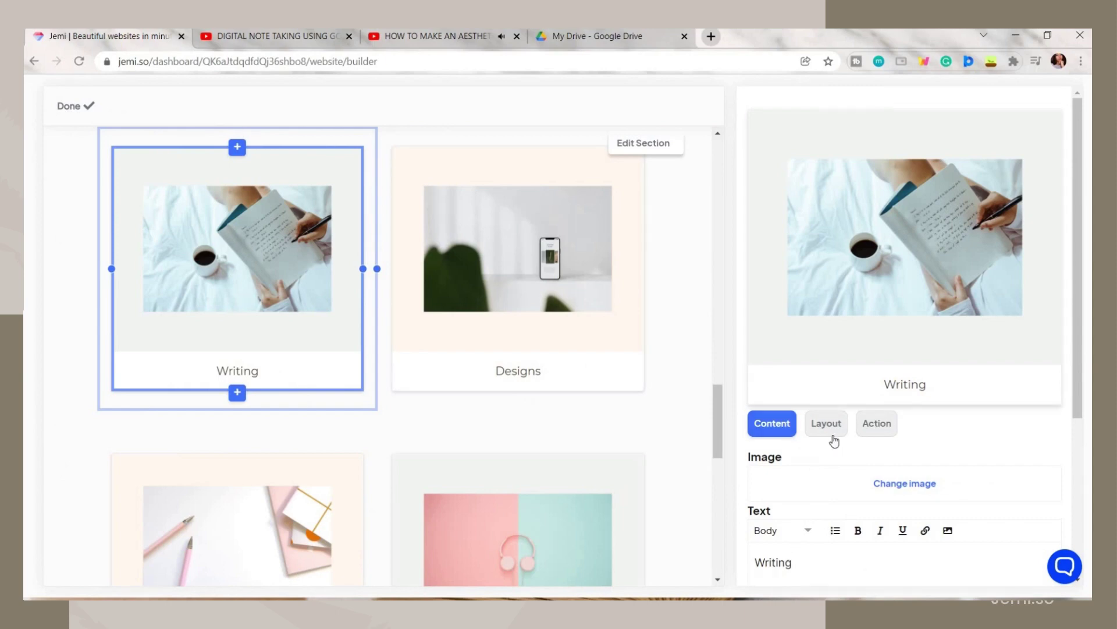
left_click(833, 438)
scroll(921, 410, "down", 5)
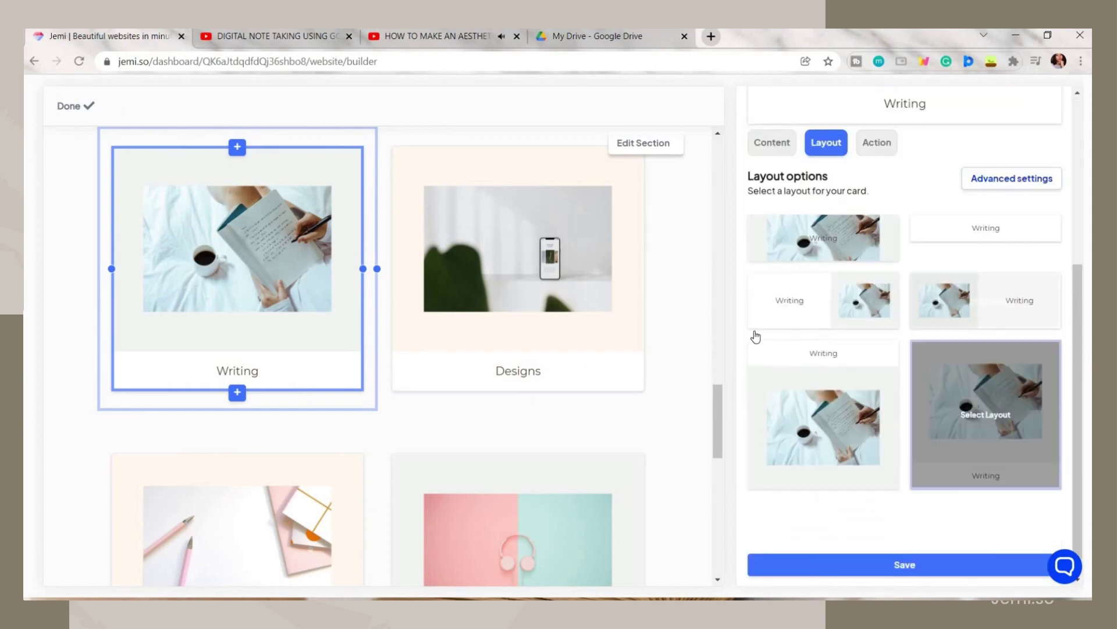
scroll(889, 425, "up", 2)
scroll(890, 425, "up", 3)
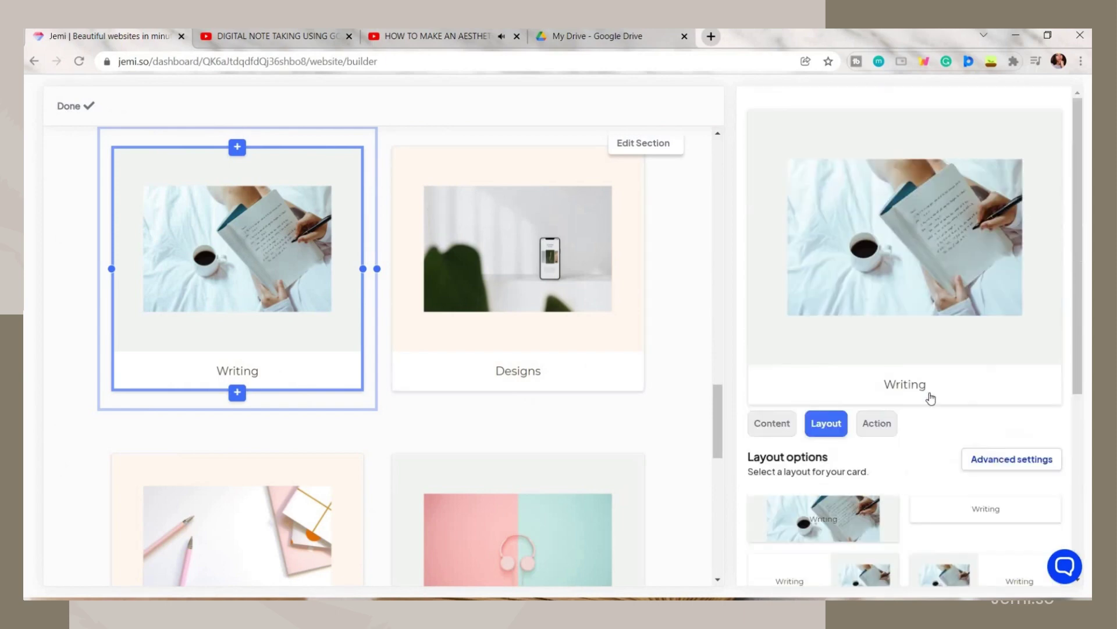
left_click(879, 424)
left_click(773, 424)
scroll(935, 512, "down", 4)
left_click(932, 541)
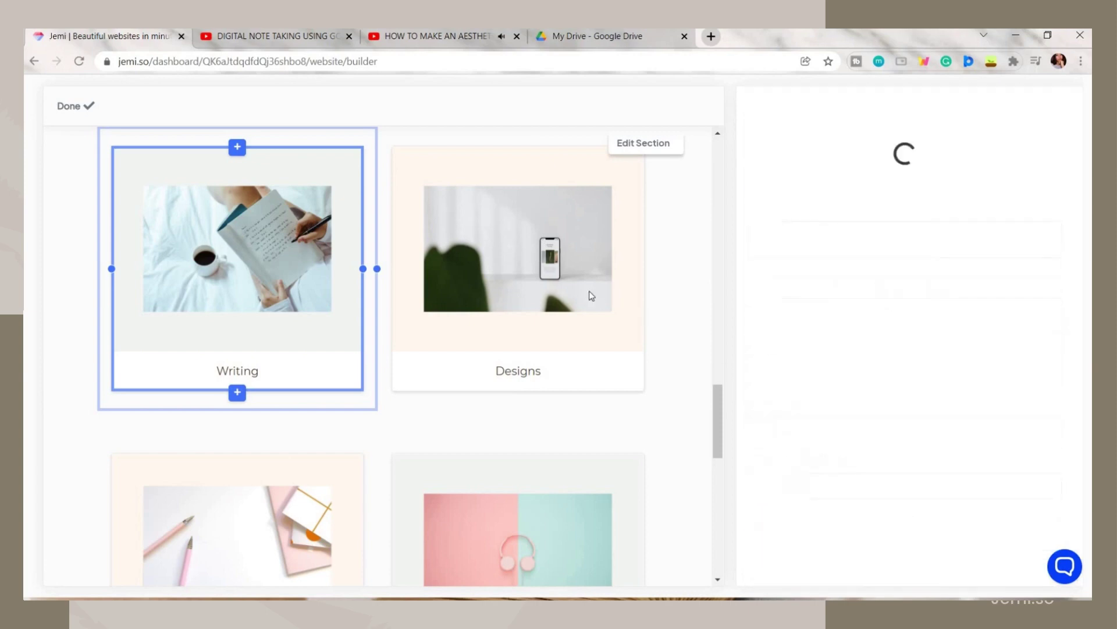
Step: Insert a text block into the empty column above the Writing and Designs cards
scroll(677, 307, "up", 3)
left_click(653, 316)
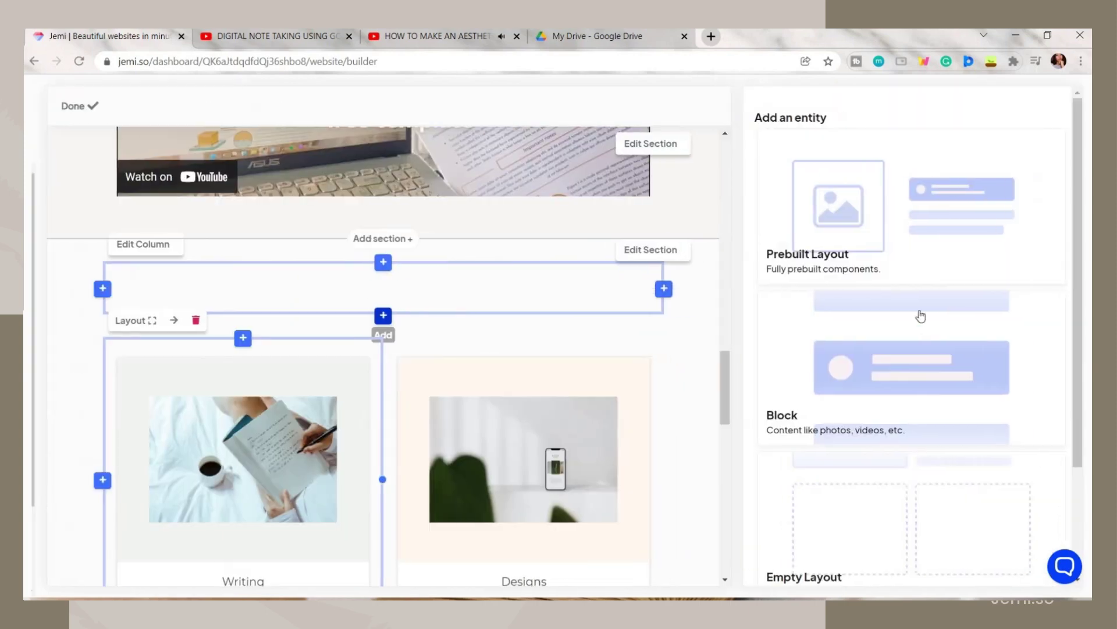
left_click(922, 339)
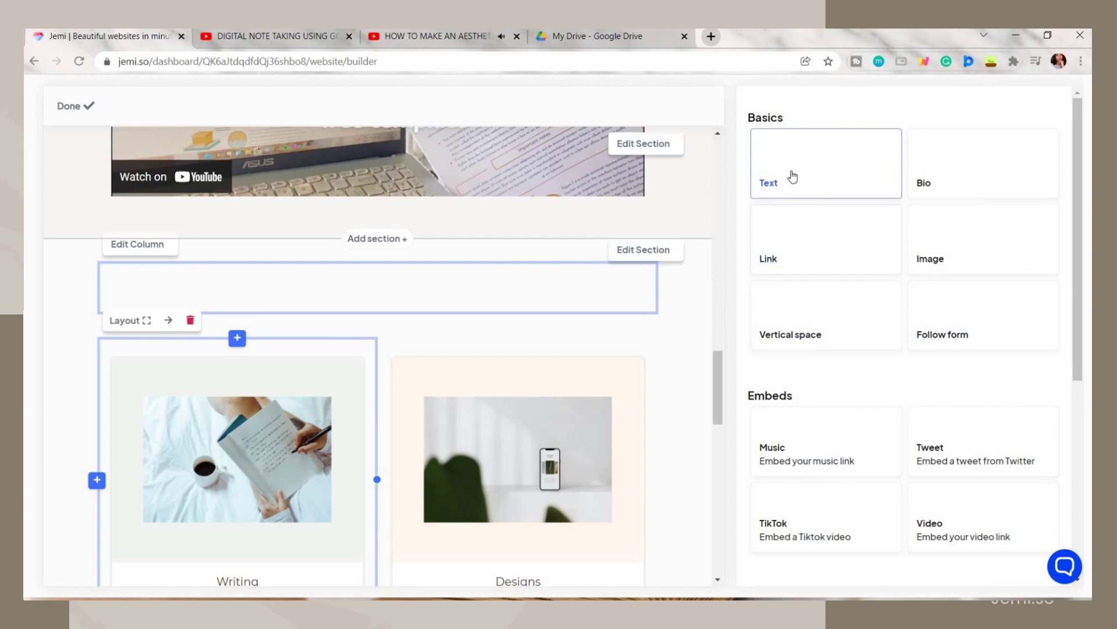
left_click(875, 207)
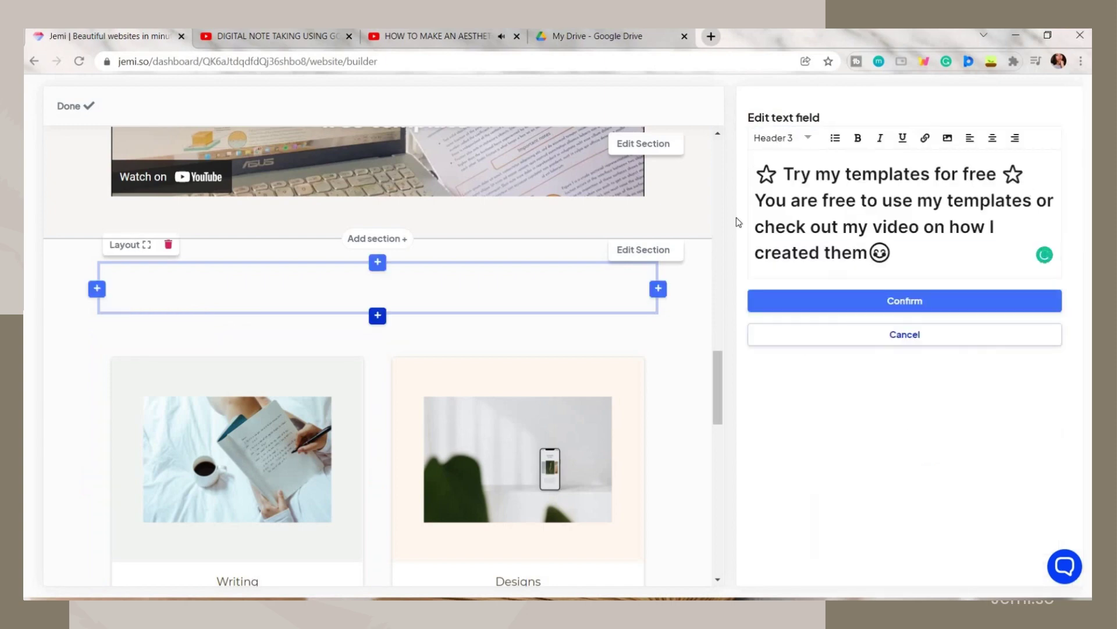
Step: Write the heading "Try my templates for free" and centered line "You are free to use my templates or check out my video on how I created them"
left_click_drag(893, 254, 897, 213)
left_click(786, 139)
left_click(767, 159)
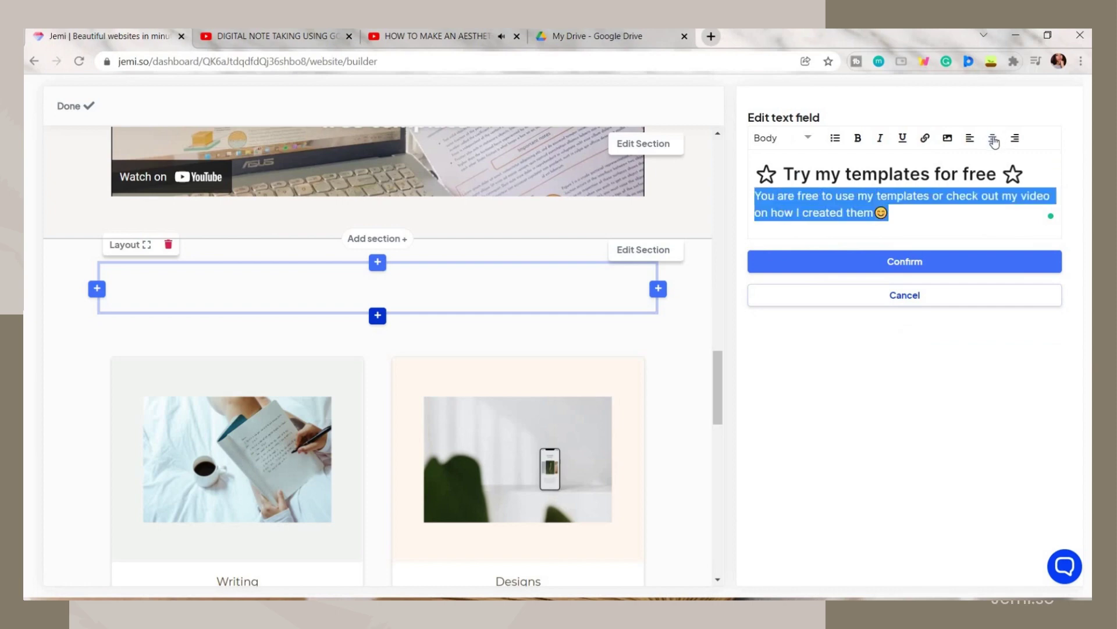
left_click(993, 139)
left_click(896, 301)
Step: Shrink the Writing, Designs, pink pencils and headphones cards within their columns
scroll(915, 247, "down", 1)
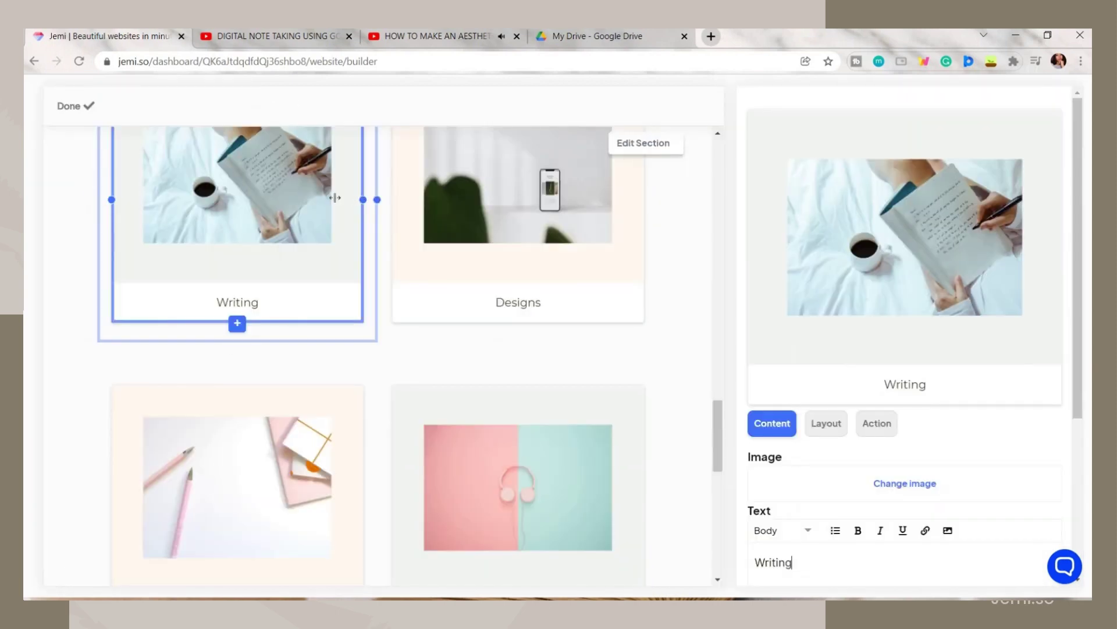
left_click_drag(335, 198, 320, 196)
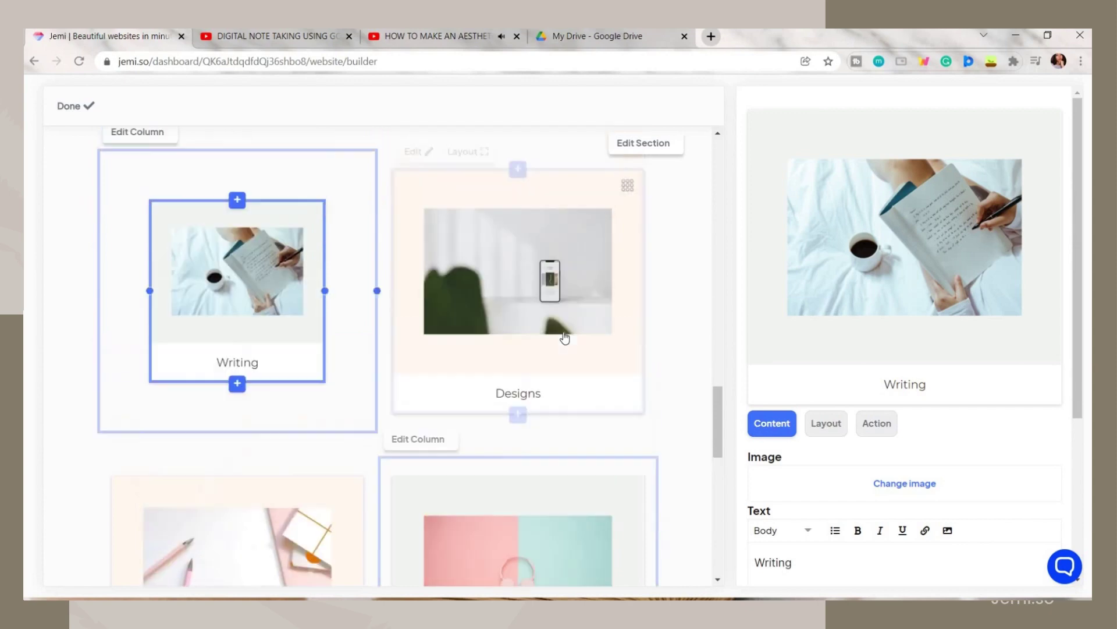
scroll(564, 337, "up", 1)
left_click_drag(643, 338, 594, 332)
scroll(286, 399, "down", 2)
left_click_drag(363, 444, 325, 442)
left_click_drag(644, 444, 602, 441)
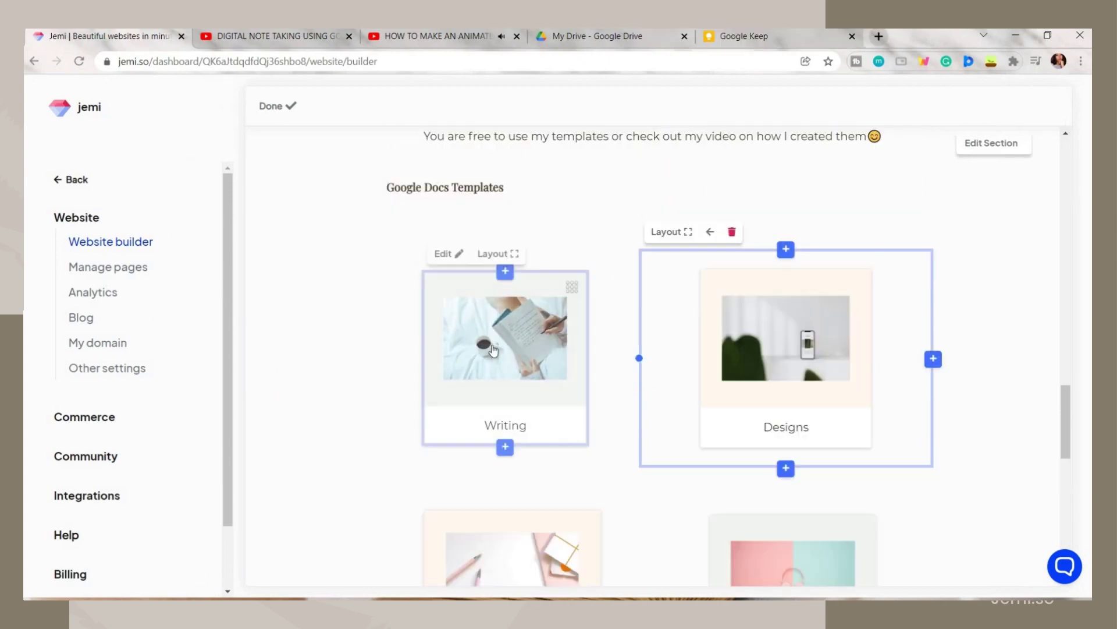
Step: Replace the Writing card's medium.com link with the copied Google Docs template sharing link
left_click(492, 350)
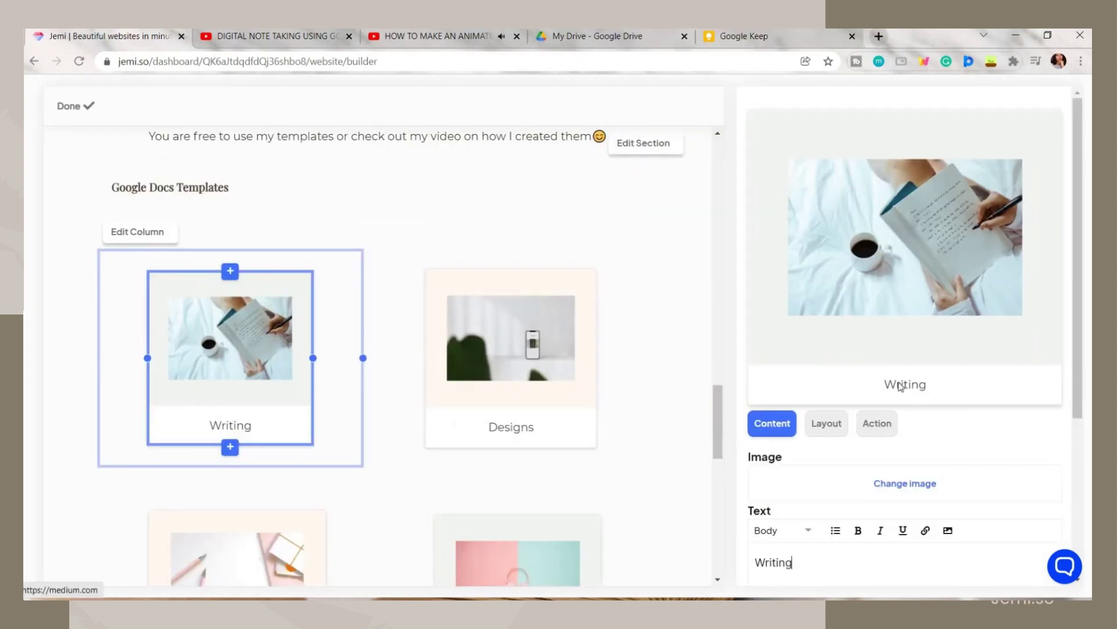
left_click(827, 423)
left_click(879, 424)
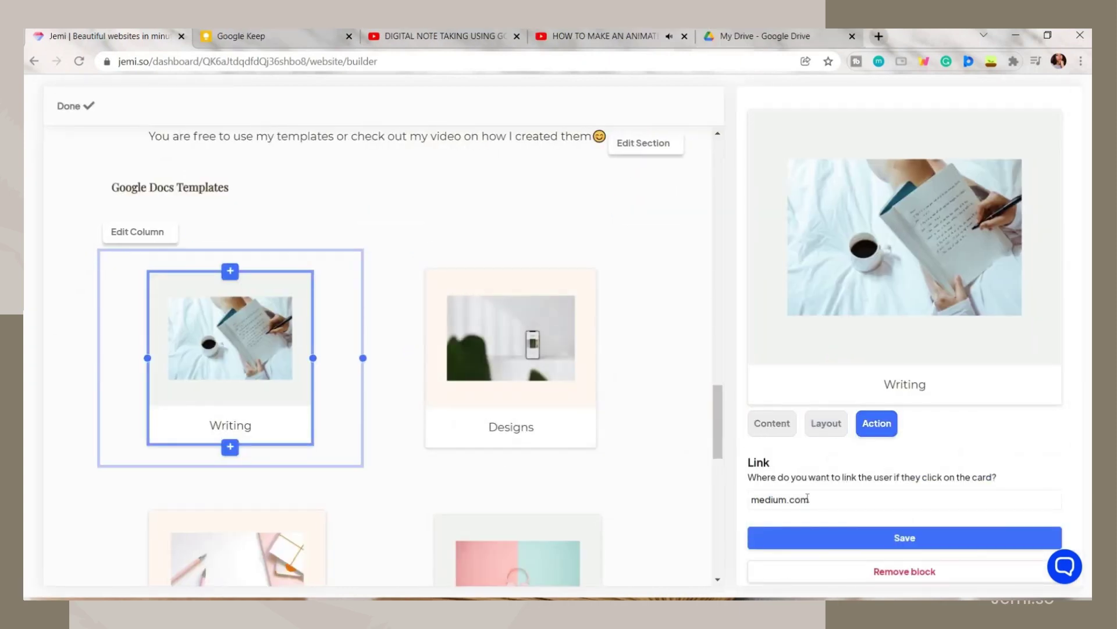
key("ctrl+v")
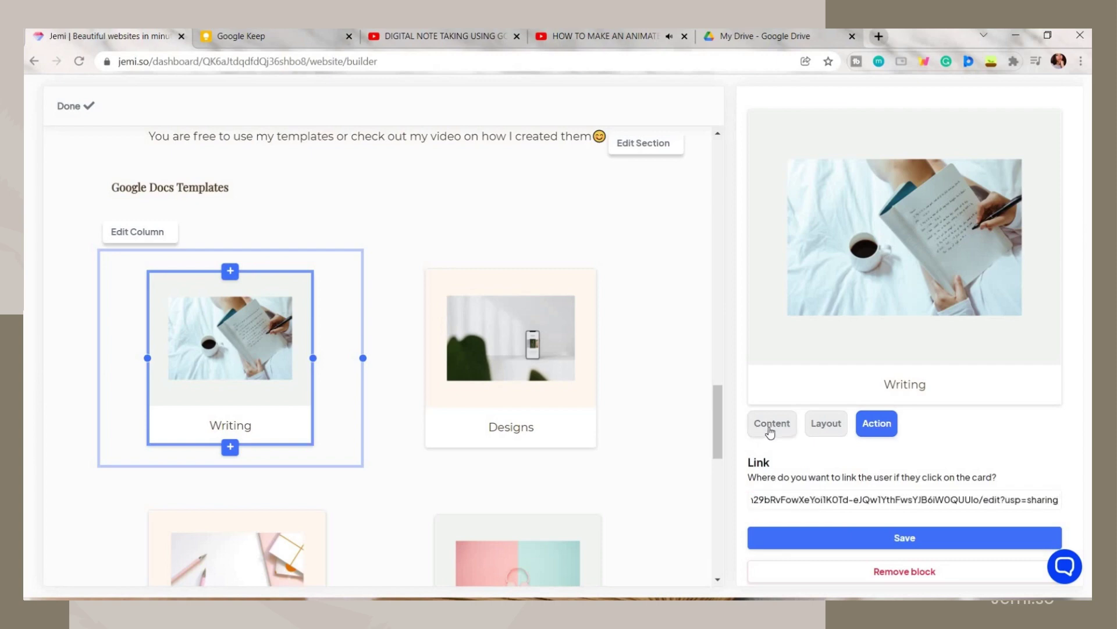
Step: Replace the Writing card's image with the Google Docs notes template screenshot and its text with the copied title of the Google Docs note-taking video
left_click(770, 429)
scroll(932, 443, "down", 1)
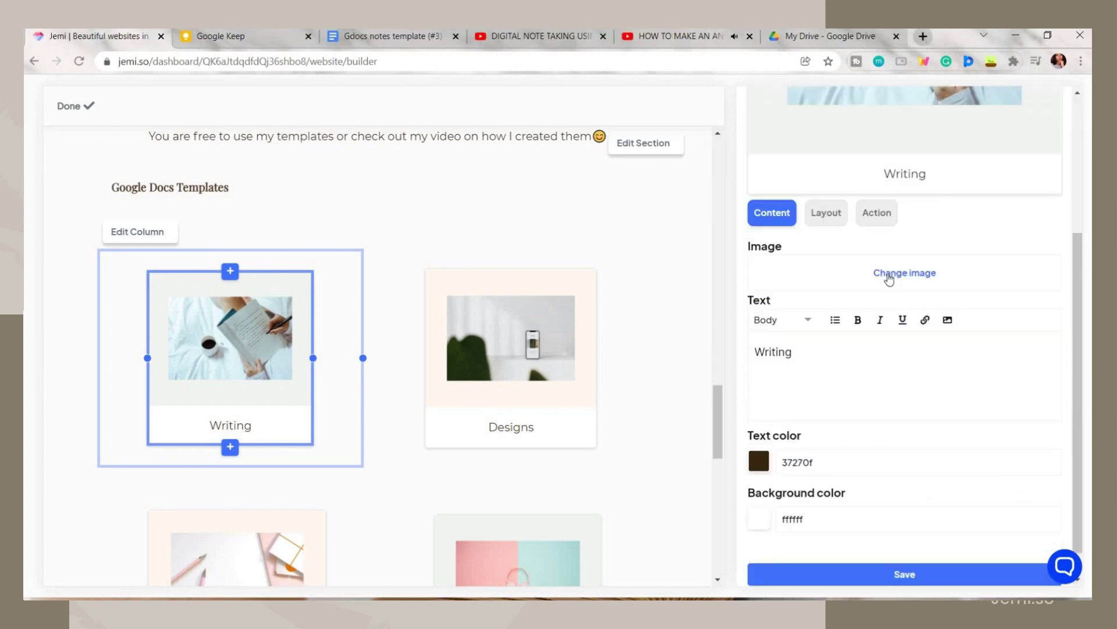
left_click(890, 275)
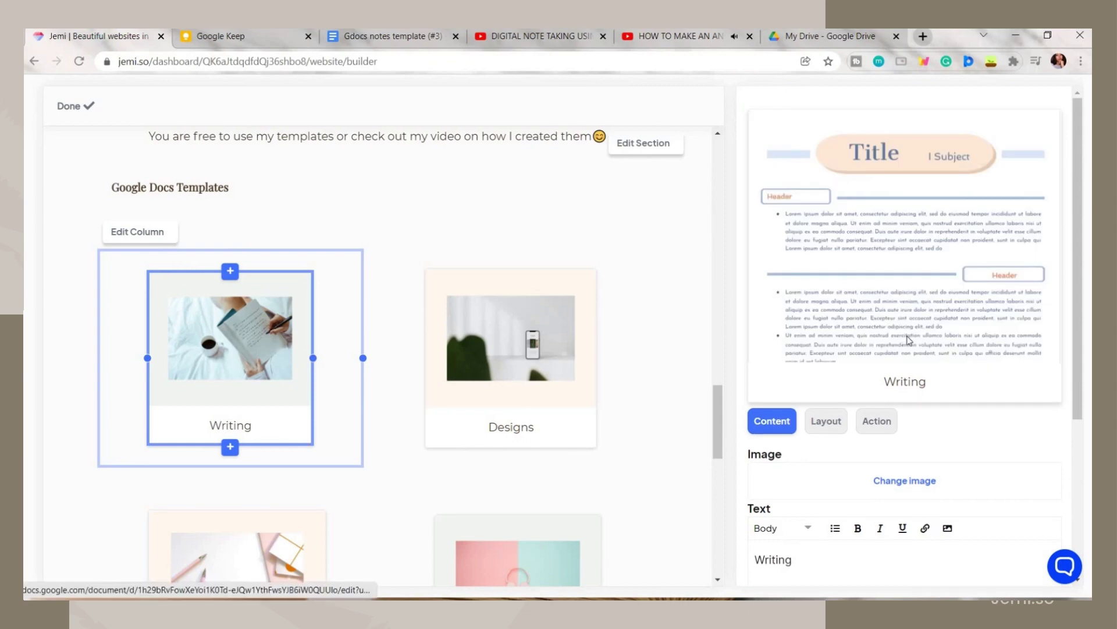
scroll(909, 340, "down", 3)
type("DIGITAL NOTE TAKING USING GOOGLE DOCS I How to make aesthetic notes on google docs")
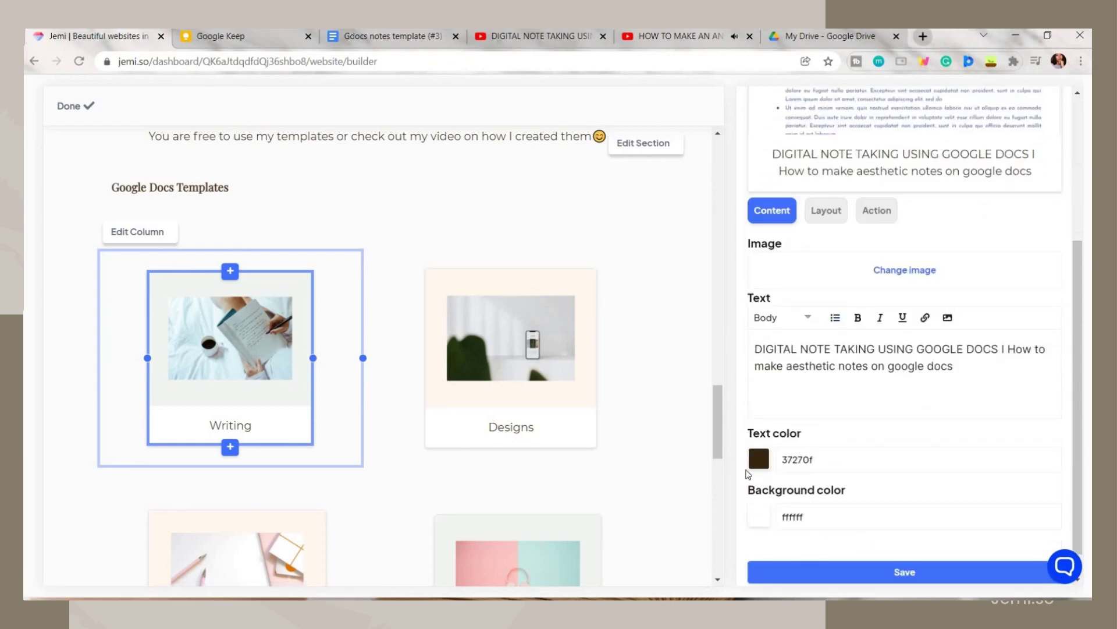
Step: Set the first template card's text color to 382810 and its background color to f7ede5, and save the card
left_click(759, 459)
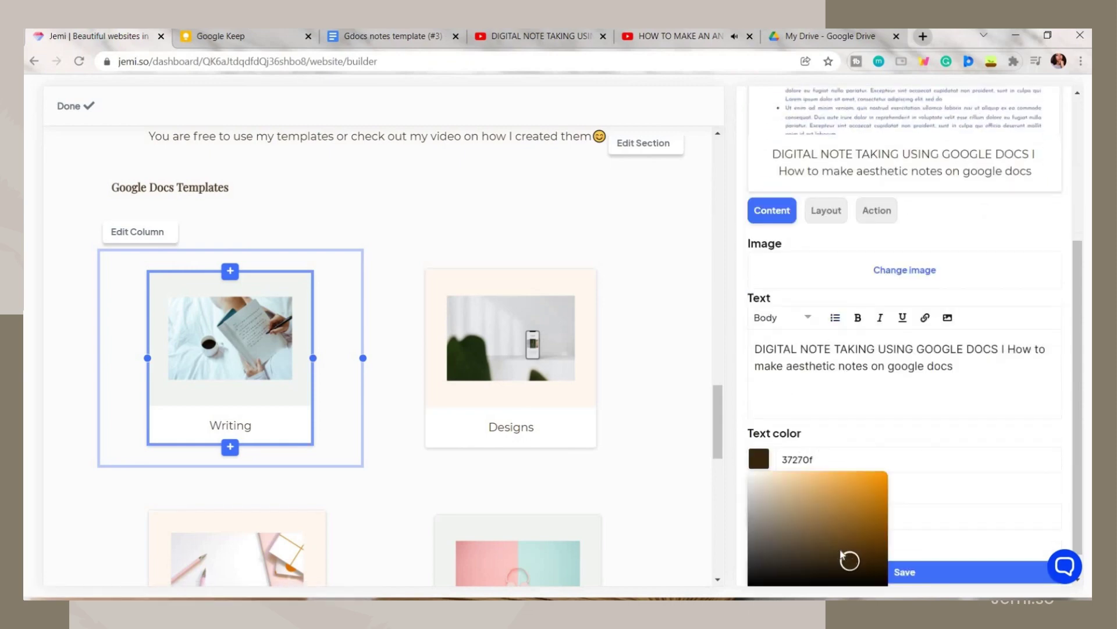
left_click_drag(848, 560, 848, 568)
left_click(915, 517)
left_click(764, 518)
scroll(765, 521, "down", 2)
left_click(771, 446)
left_click(759, 575)
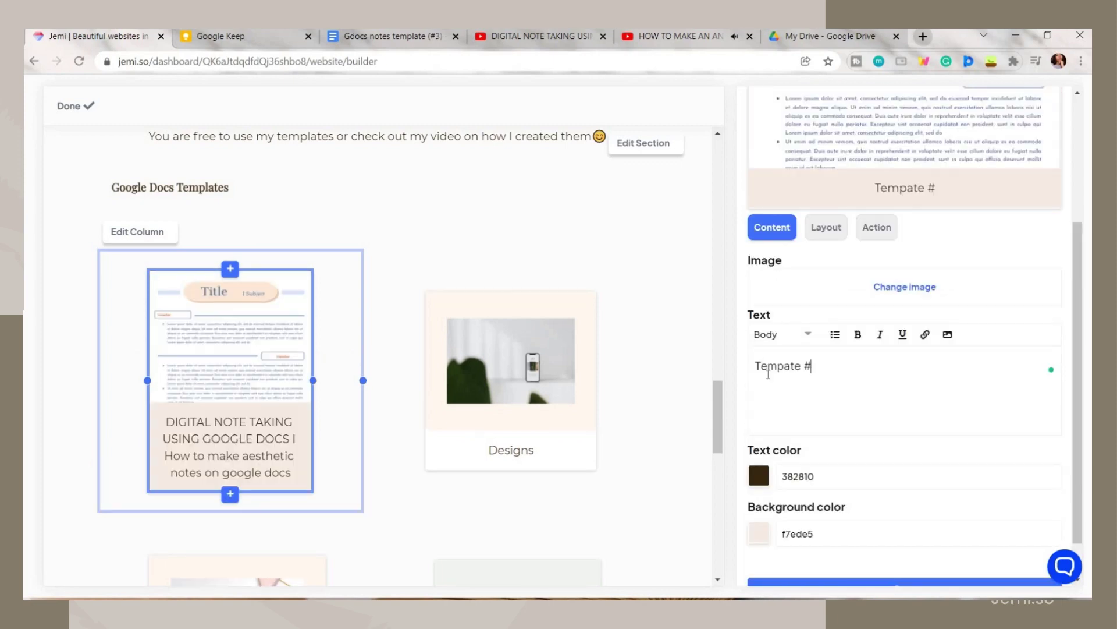
Step: Change the first template card's text to "Template #1" and save the block
type("1")
scroll(814, 372, "down", 1)
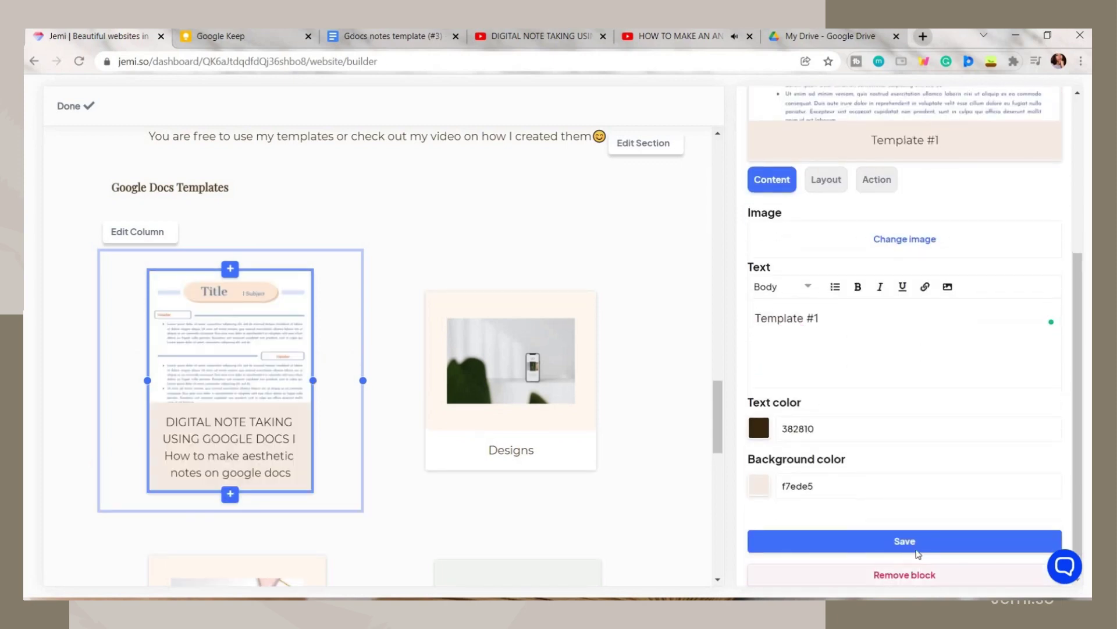
left_click(913, 543)
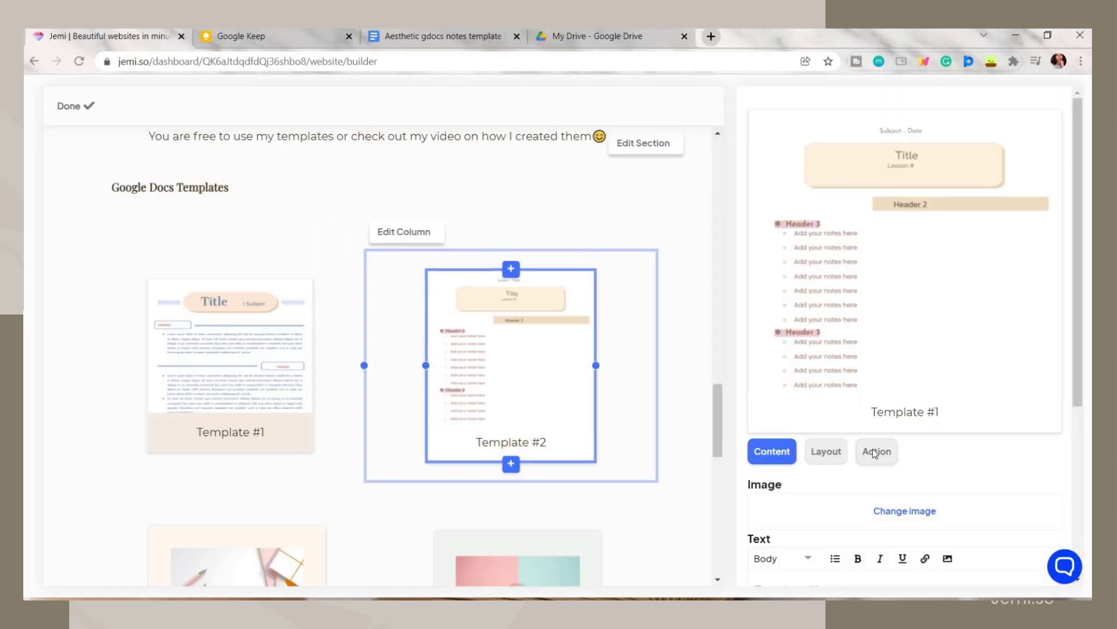
Step: Replace the Designs card's image with the second notes template screenshot, set its text to "Template #2", and save it
left_click(876, 452)
left_click(772, 407)
scroll(796, 503, "down", 2)
scroll(844, 524, "down", 2)
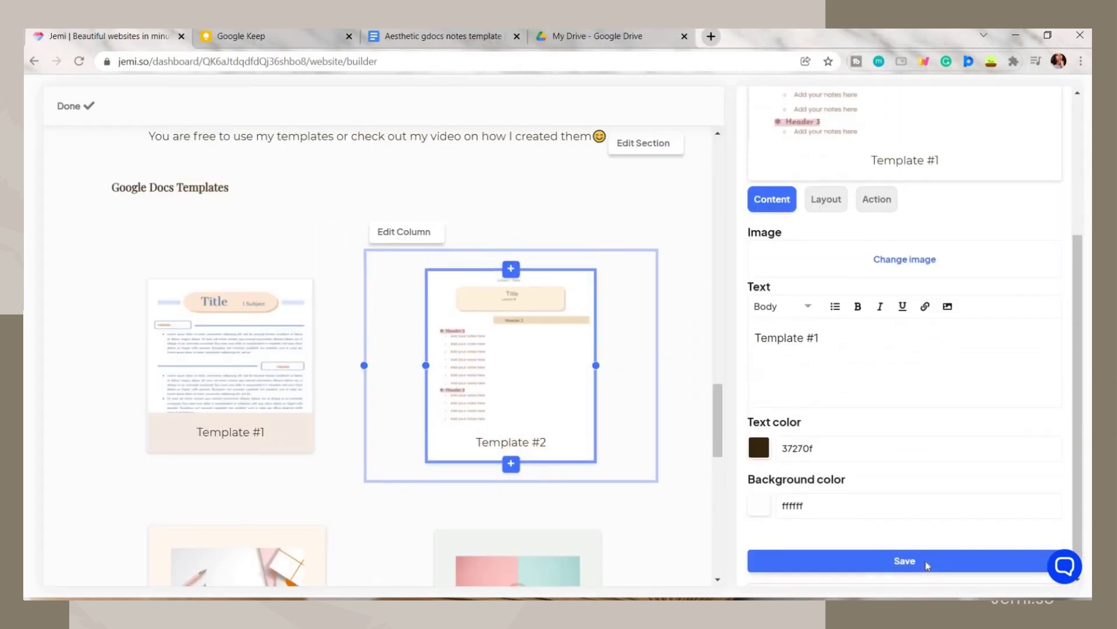
left_click(926, 560)
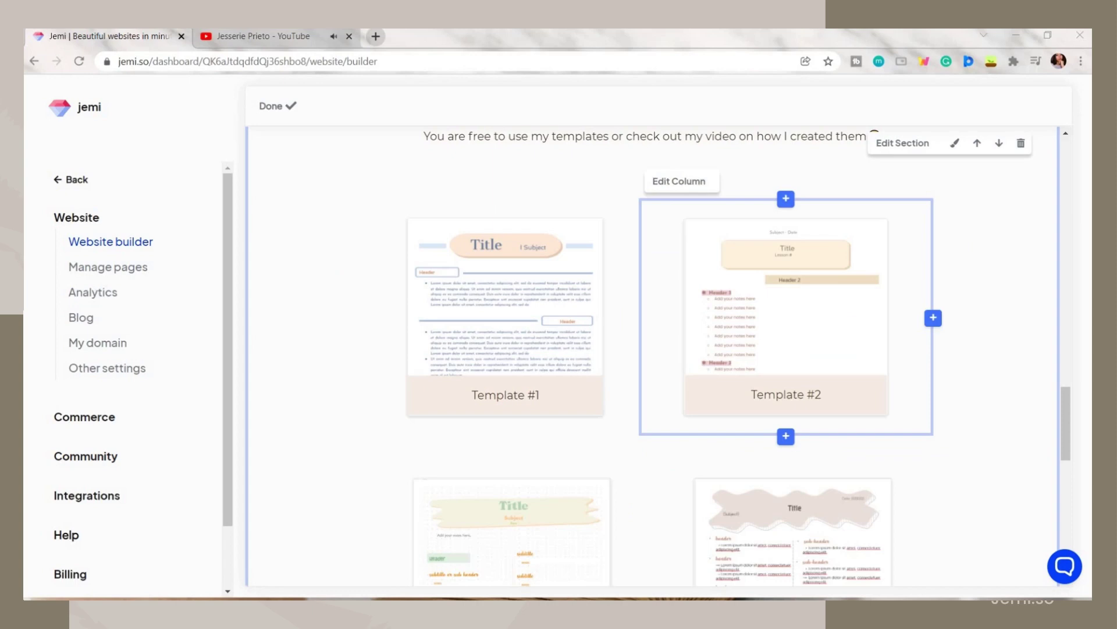
Step: Add a link block below the Template #3 and #4 cards, titled "Notetaking Playlist", with the copied YouTube playlist URL
left_click(838, 357)
scroll(527, 257, "up", 3)
scroll(527, 256, "down", 6)
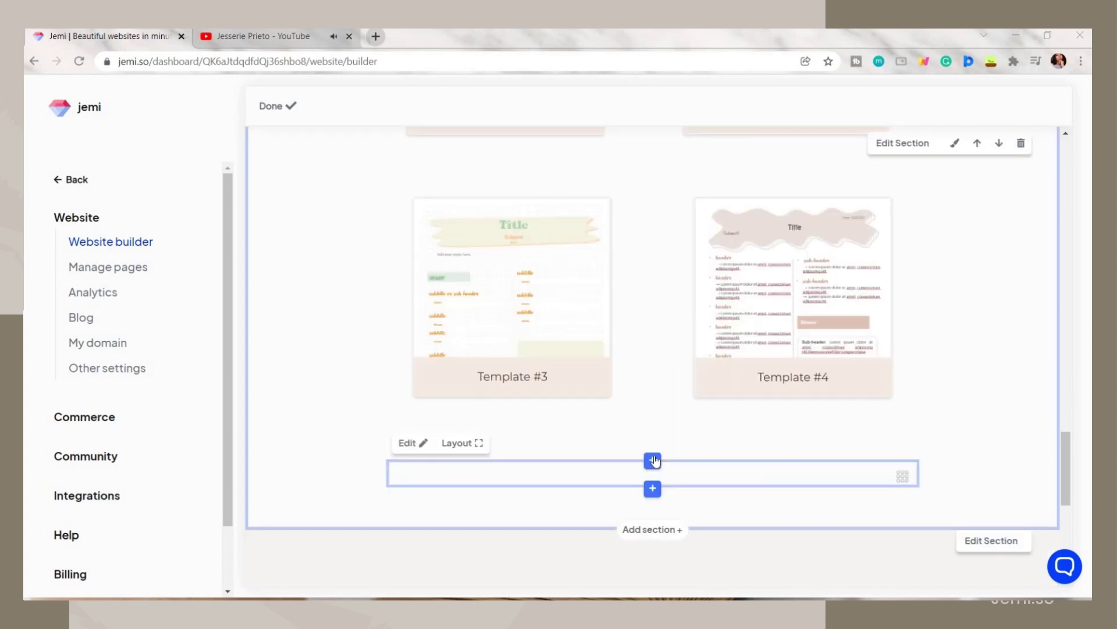
left_click(653, 461)
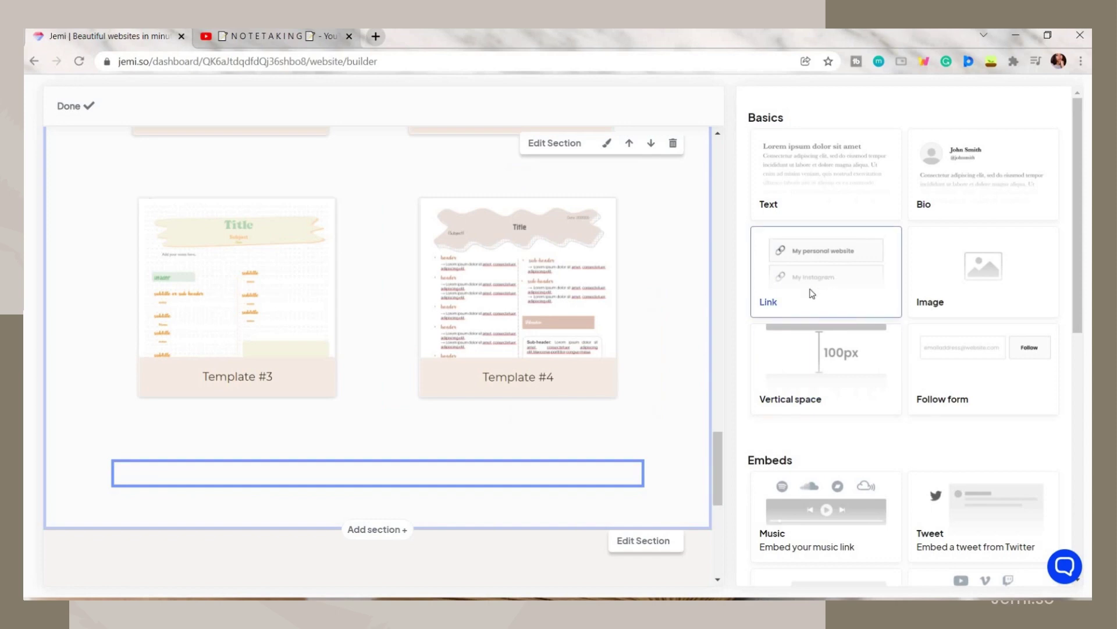
left_click(812, 294)
left_click(777, 312)
key("ctrl+v")
left_click(811, 255)
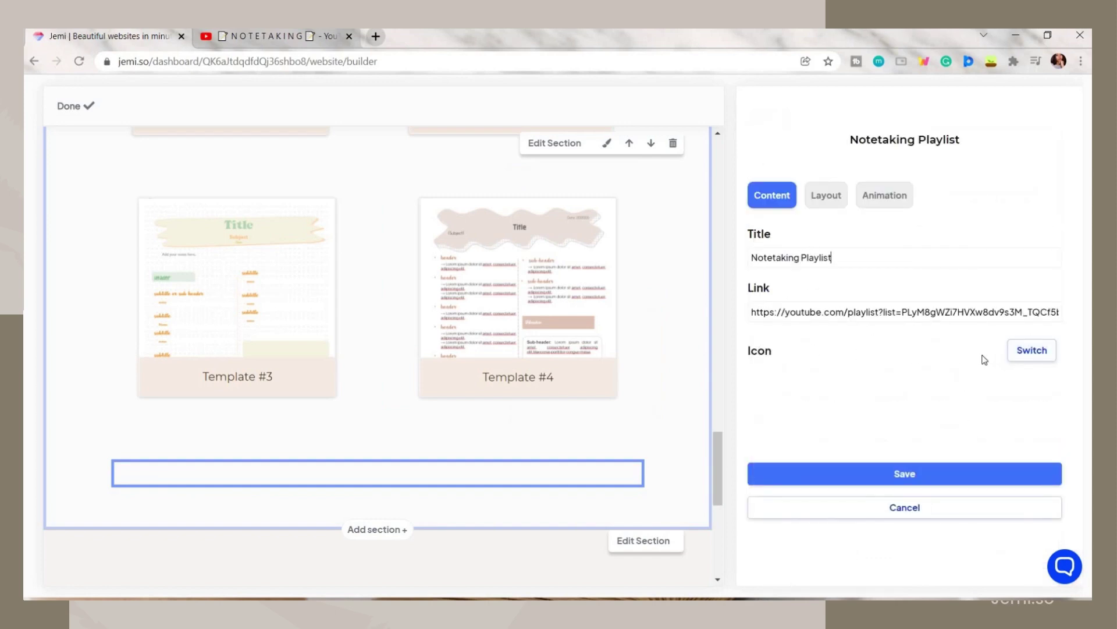
Step: Browse the GIF, emoji, icon and image choices and give the Notetaking Playlist link the YouTube icon
left_click(1031, 350)
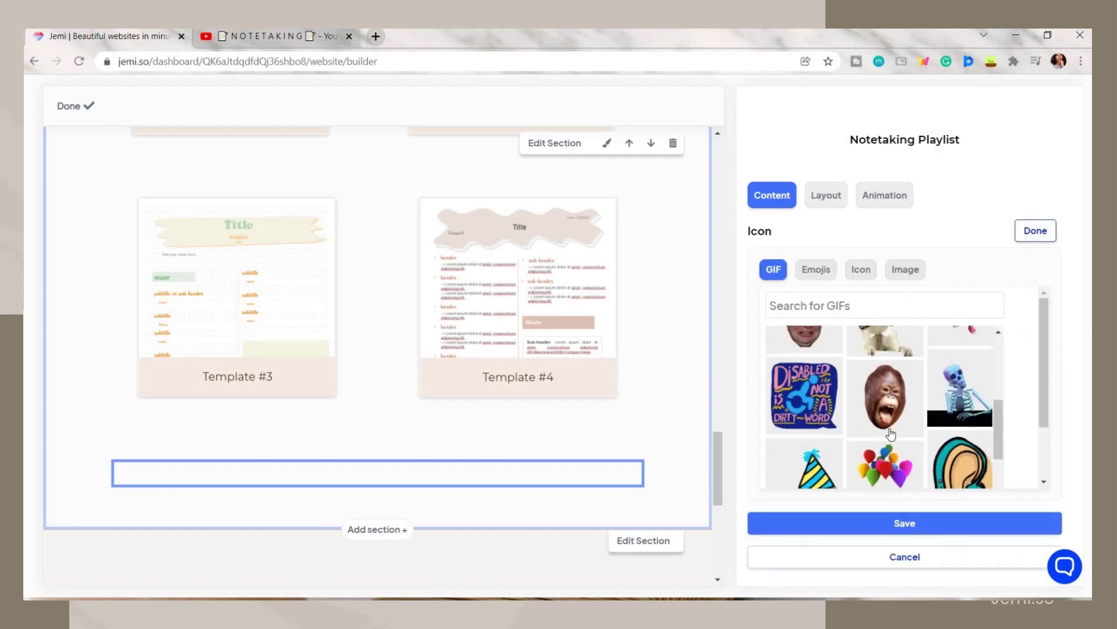
left_click(862, 270)
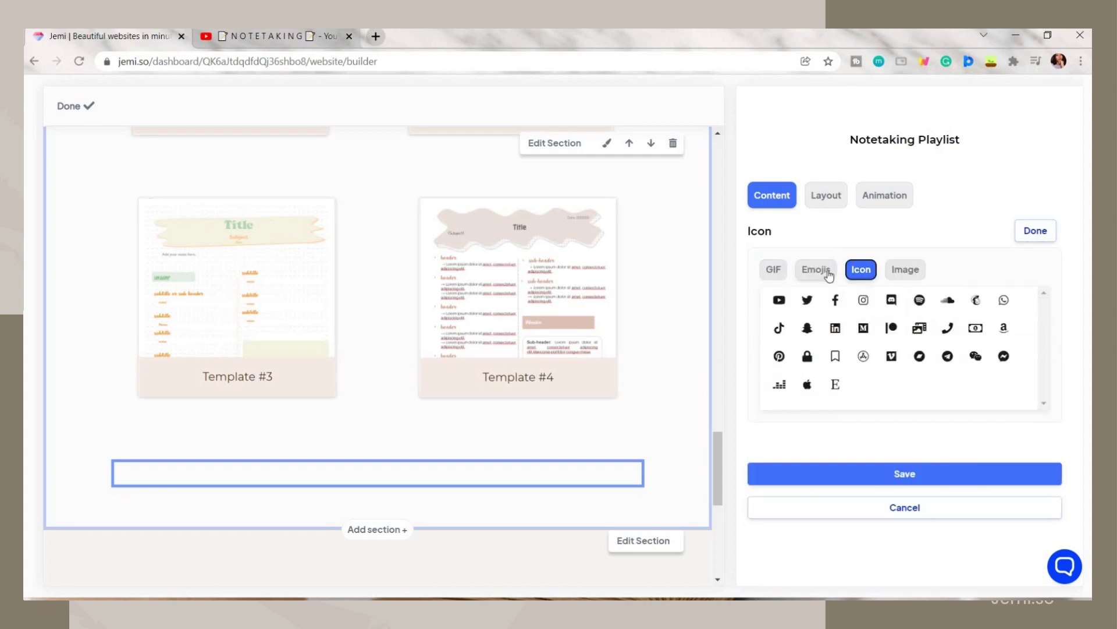
left_click(828, 275)
left_click(905, 269)
left_click(861, 270)
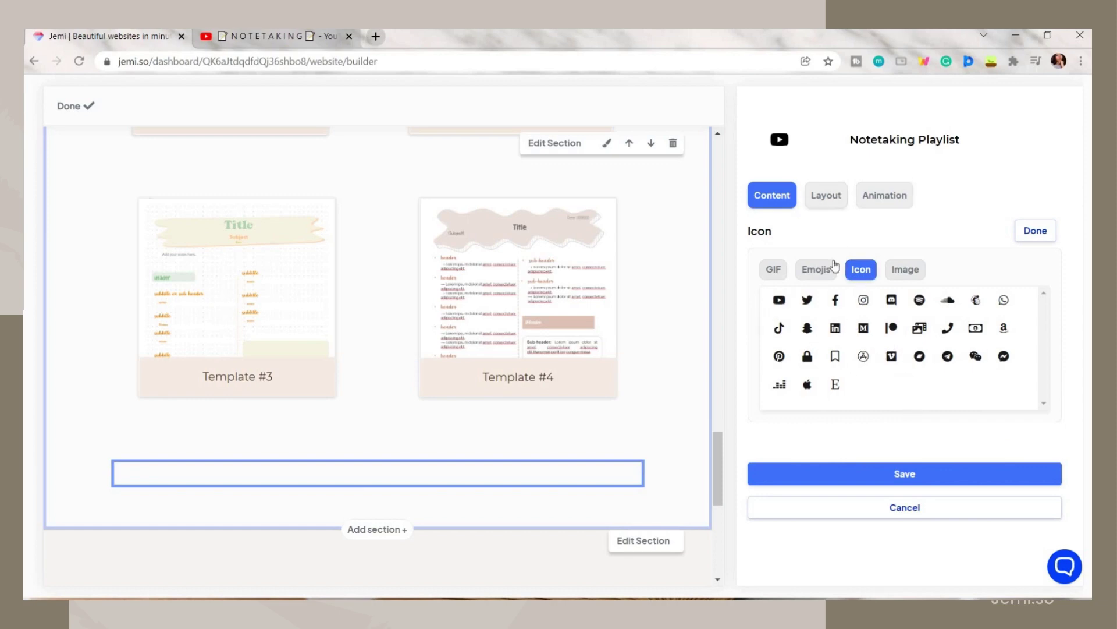
Step: Try the layout options of the Notetaking Playlist link, settling on centered text with the icon on the left
left_click(826, 195)
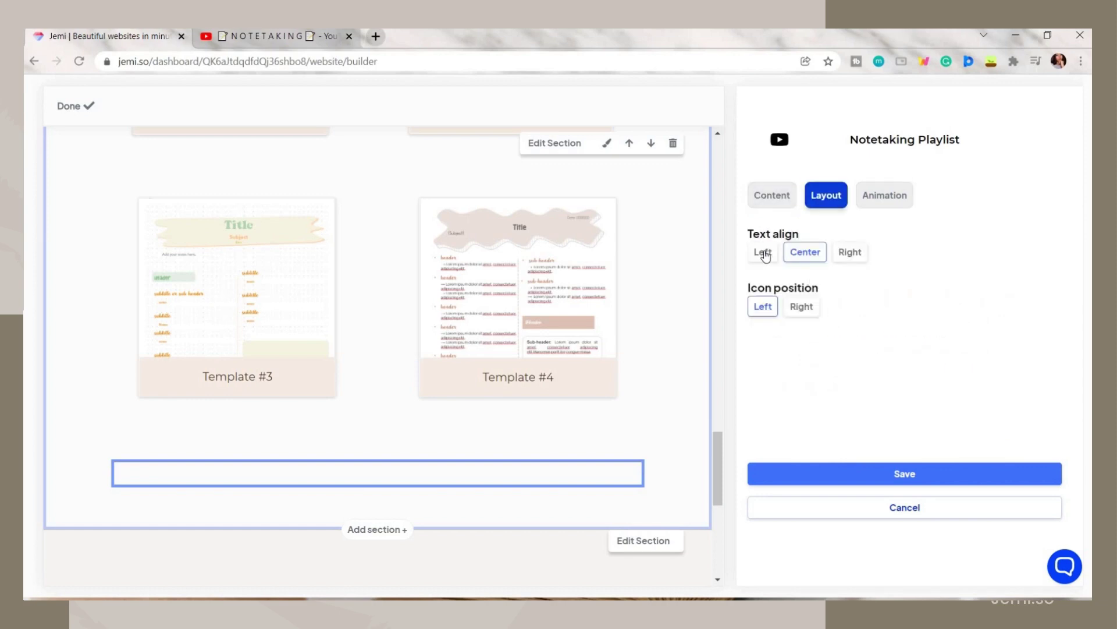
left_click(802, 308)
left_click(763, 308)
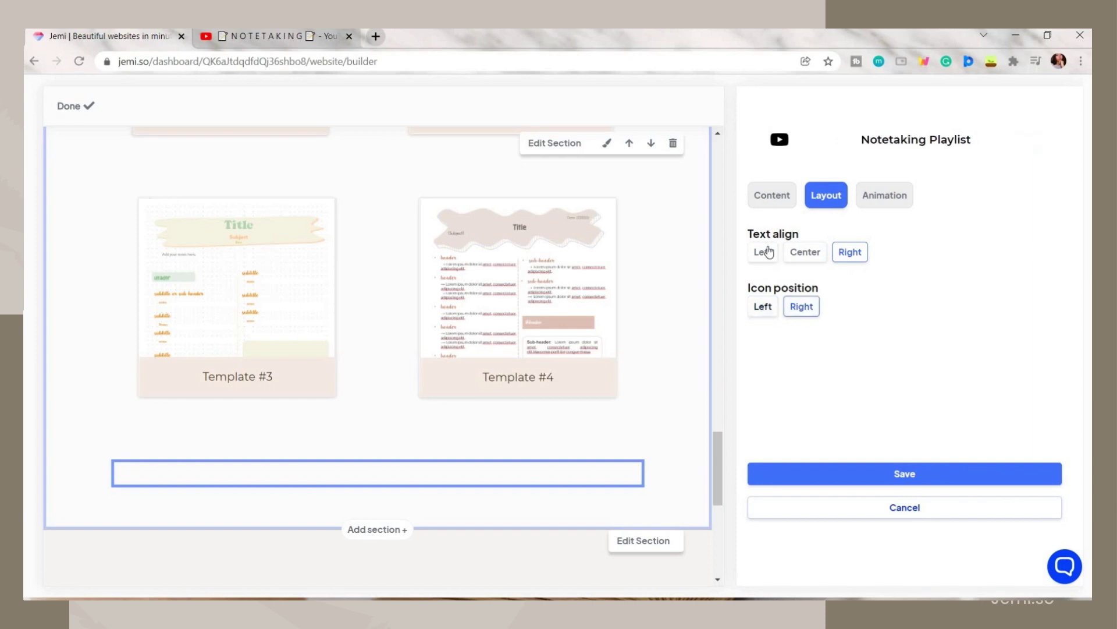
left_click(805, 251)
Step: Try several animation styles on the Notetaking Playlist link, choose Pulse, and save the block
left_click(884, 195)
left_click(812, 316)
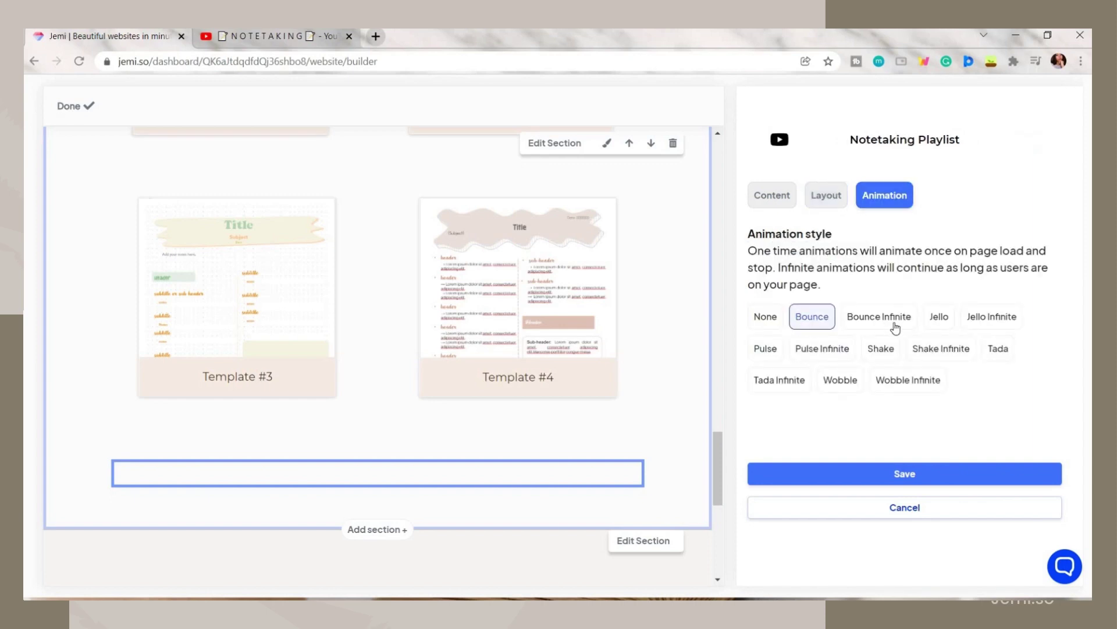
left_click(892, 320)
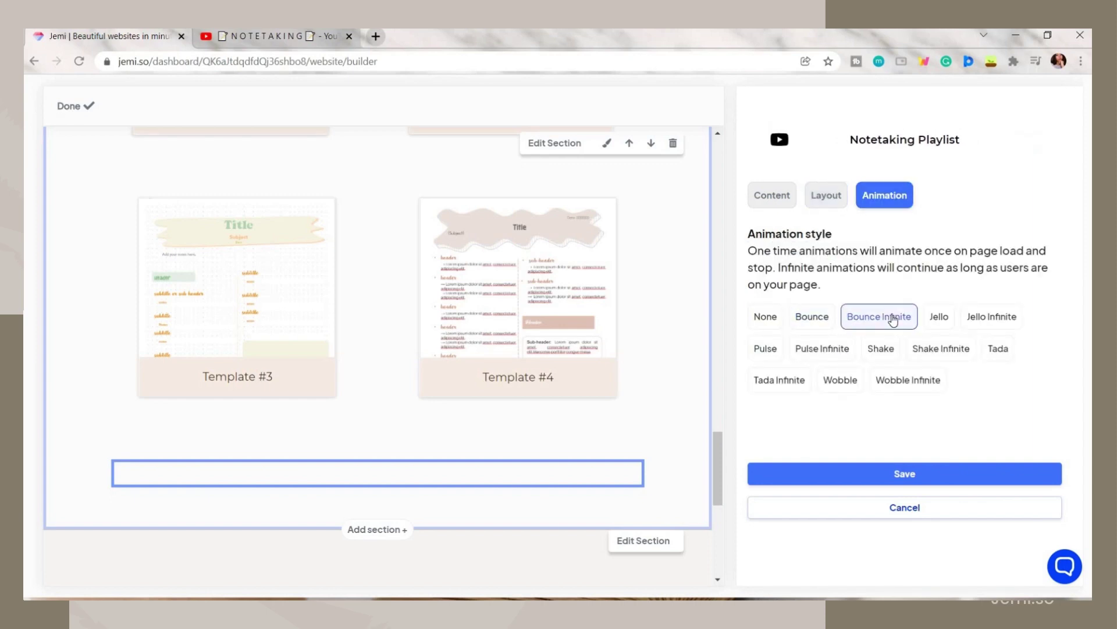
left_click(791, 384)
left_click(812, 316)
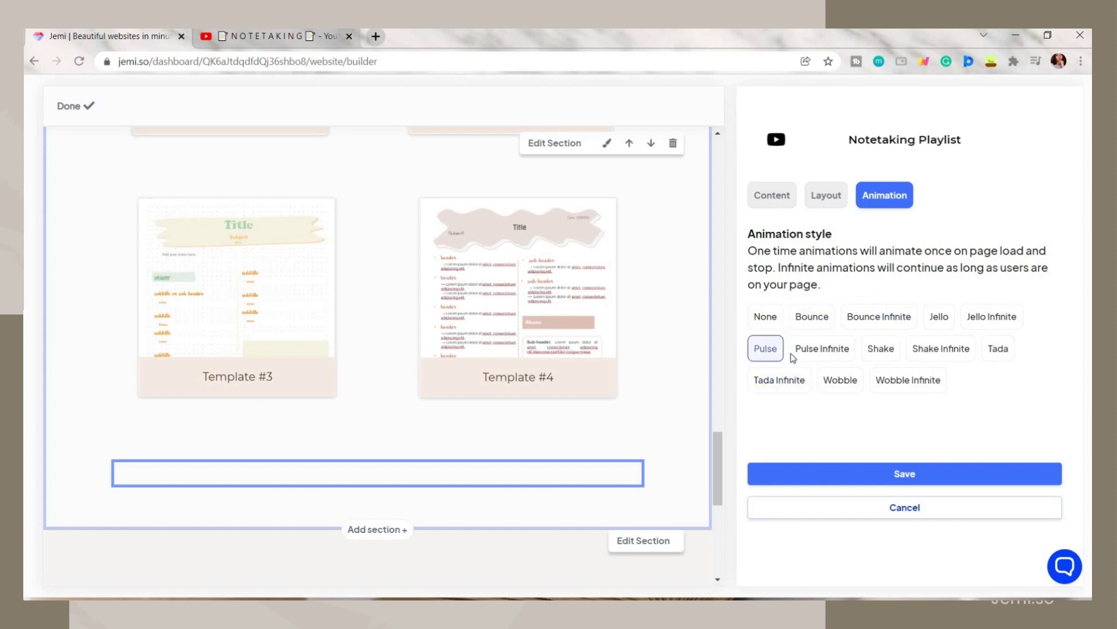
left_click(928, 474)
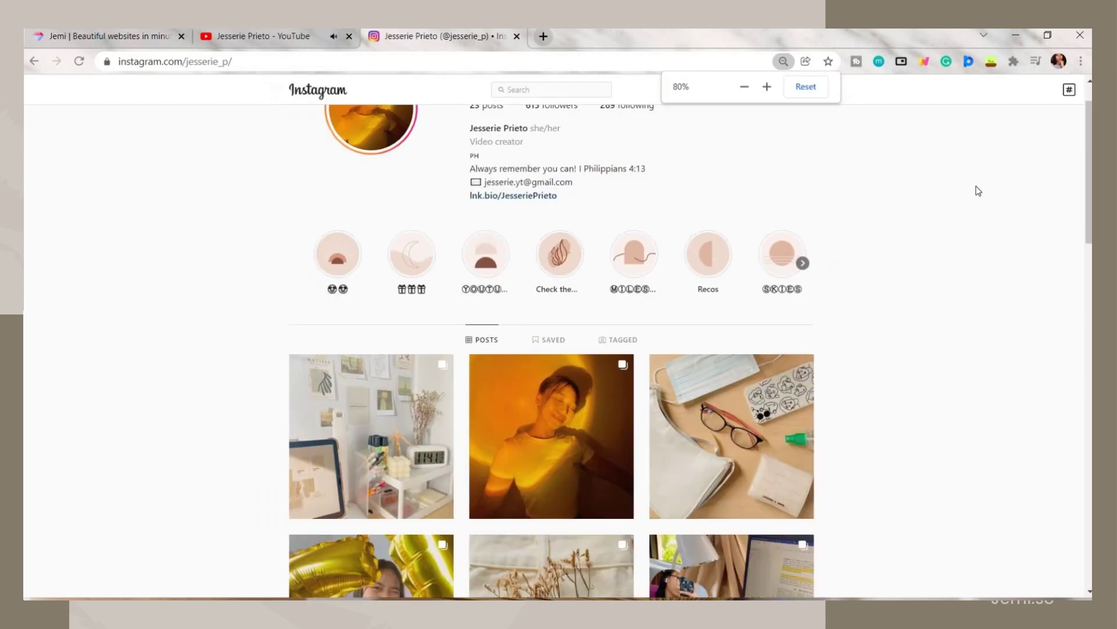
Step: Capture the grid of the first nine posts on the Instagram profile as a screenshot and save the image
scroll(979, 198, "up", 1)
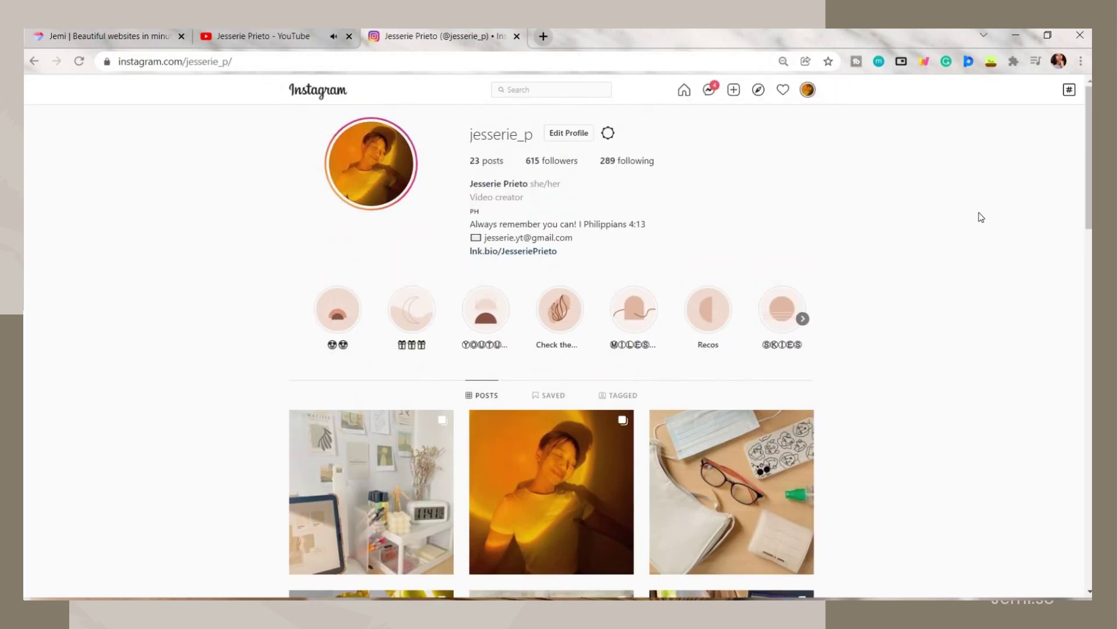
key("ctrl+minus")
left_click_drag(1089, 149, 1089, 217)
key("ctrl+minus")
key("super+shift+s")
left_click_drag(326, 129, 773, 573)
scroll(795, 348, "up", 4)
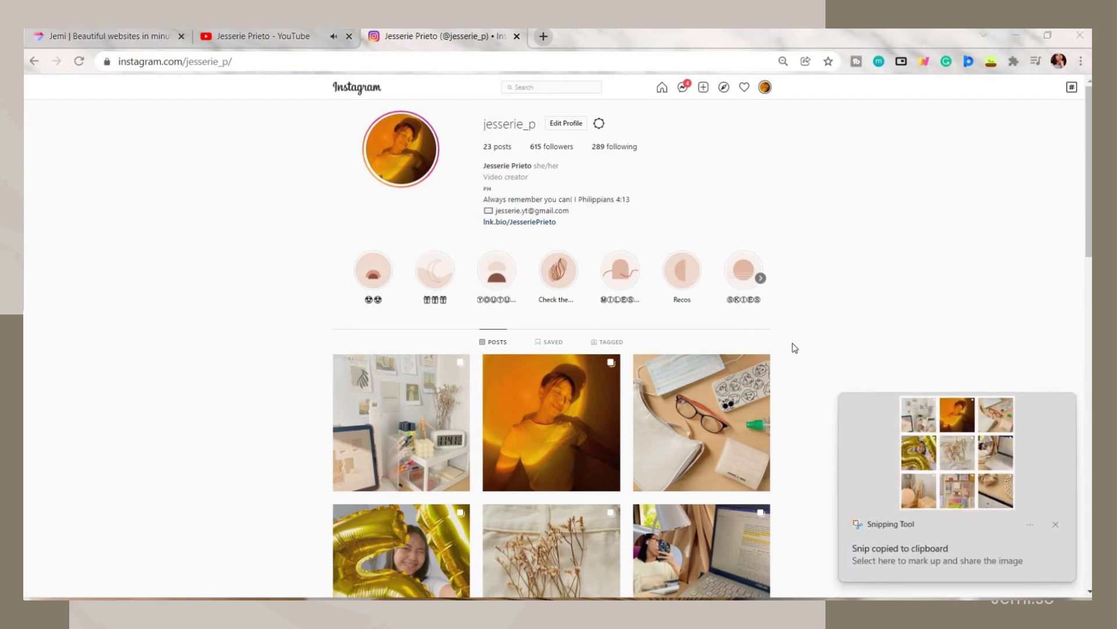
left_click(937, 554)
key("ctrl+s")
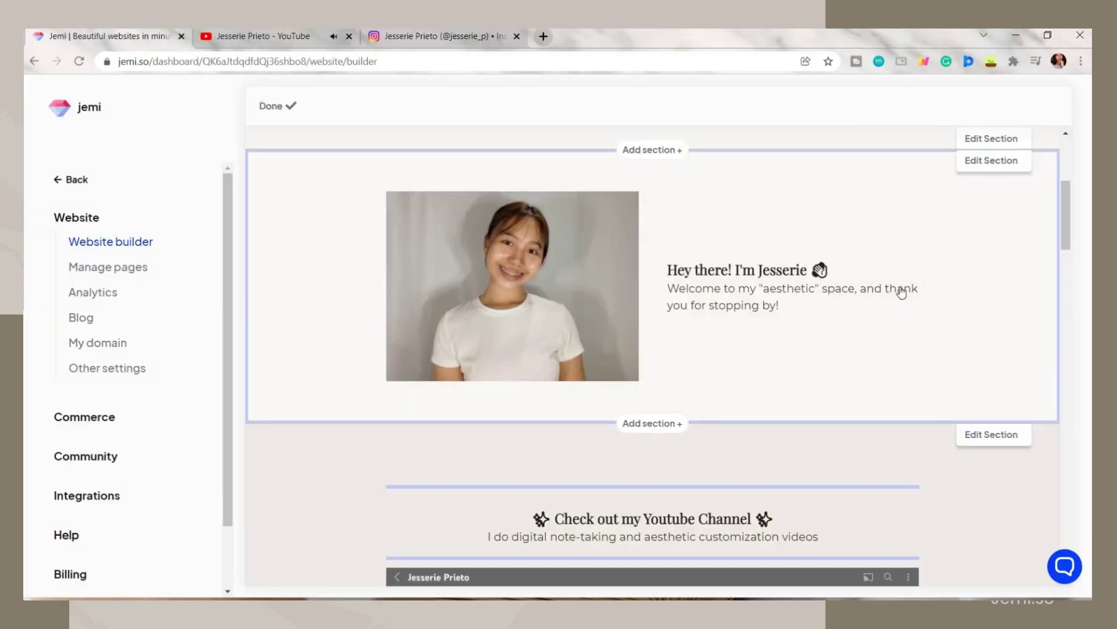
Step: Add the San Francisco photo section below the introduction, using the Instagram grid screenshot as its image, and remove its text block
scroll(900, 289, "down", 1)
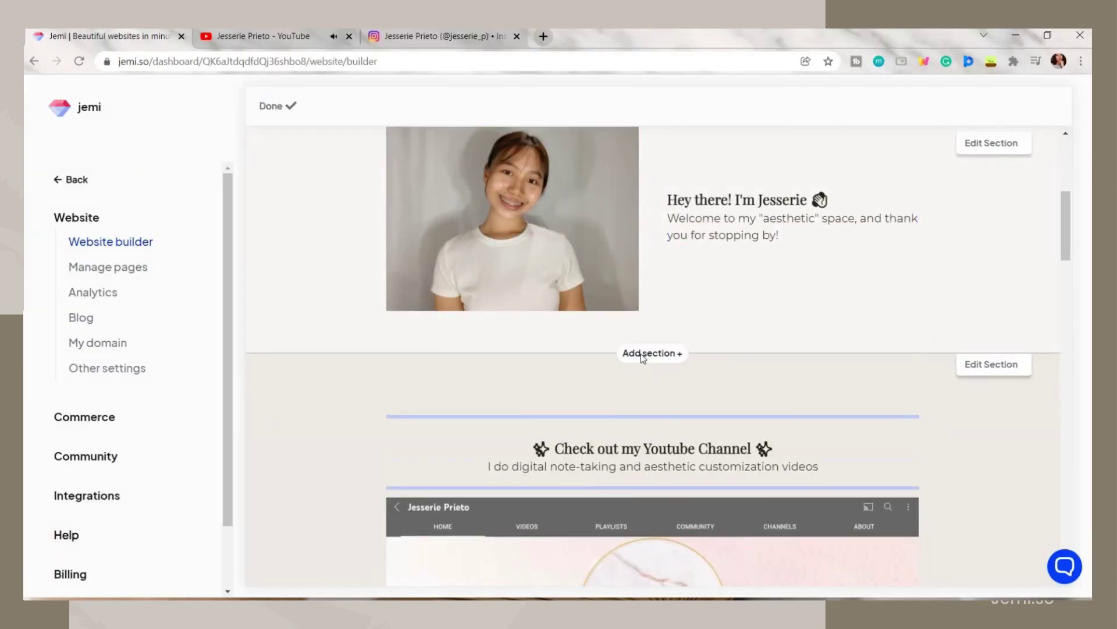
left_click(643, 355)
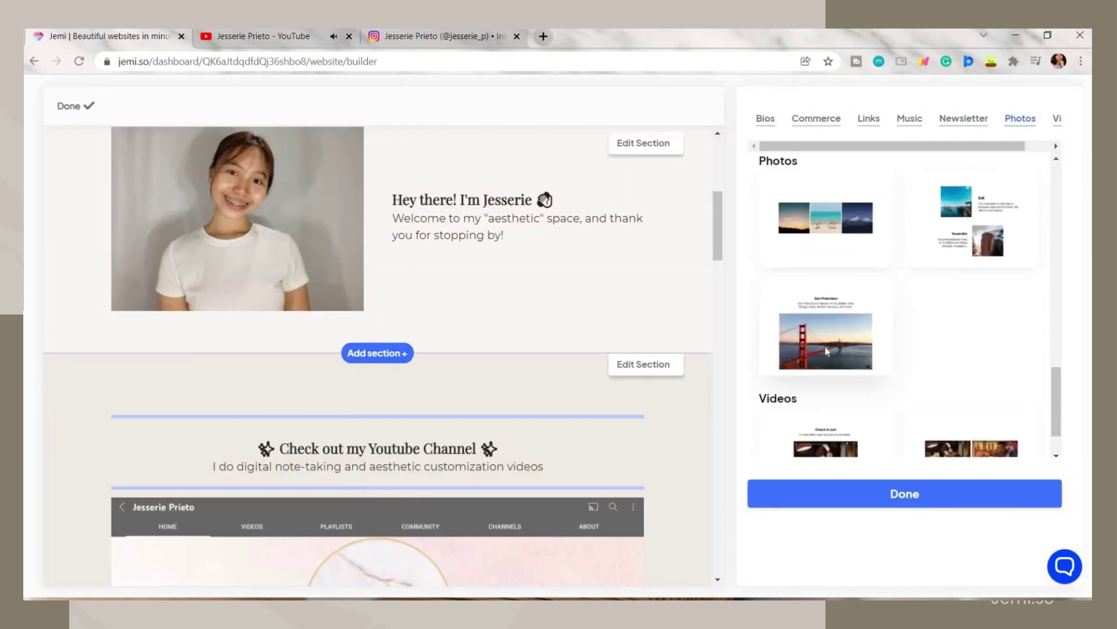
left_click(827, 351)
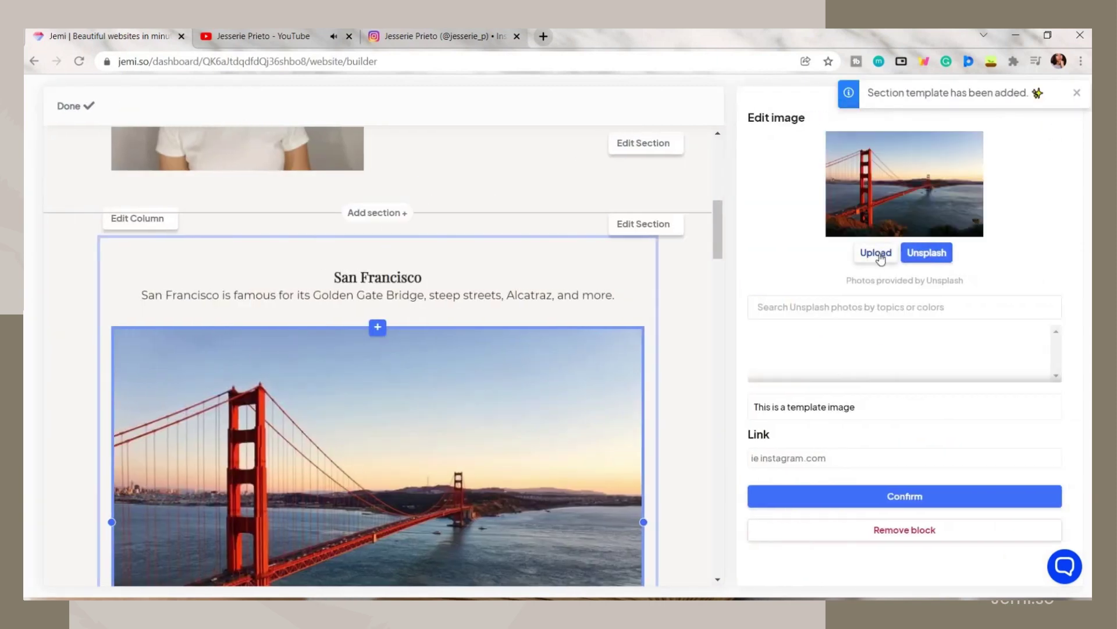
left_click(878, 253)
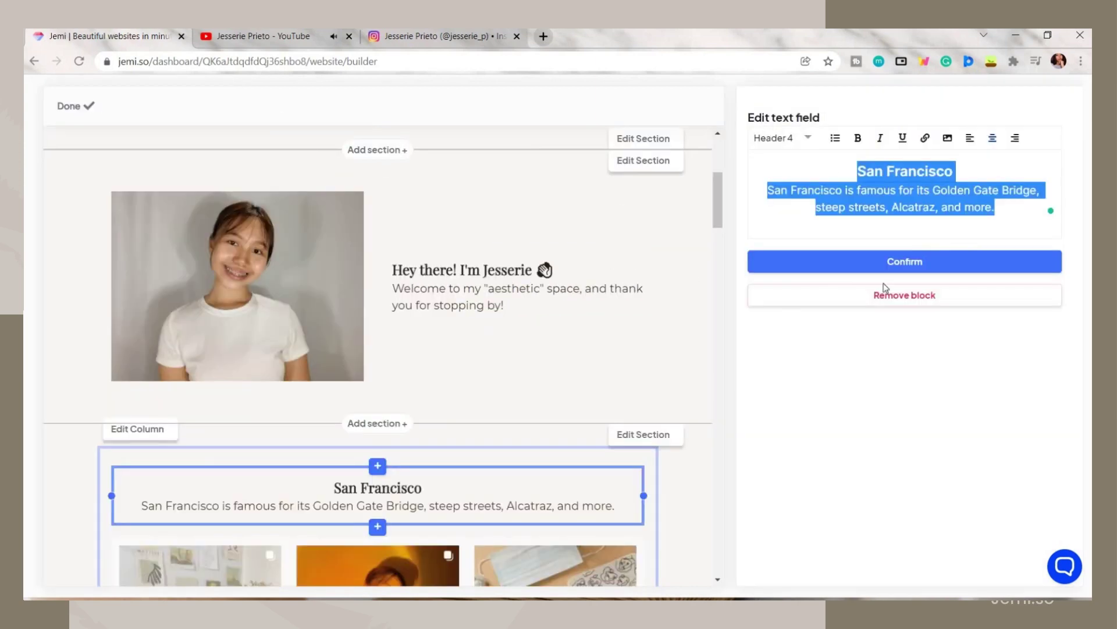
left_click(911, 296)
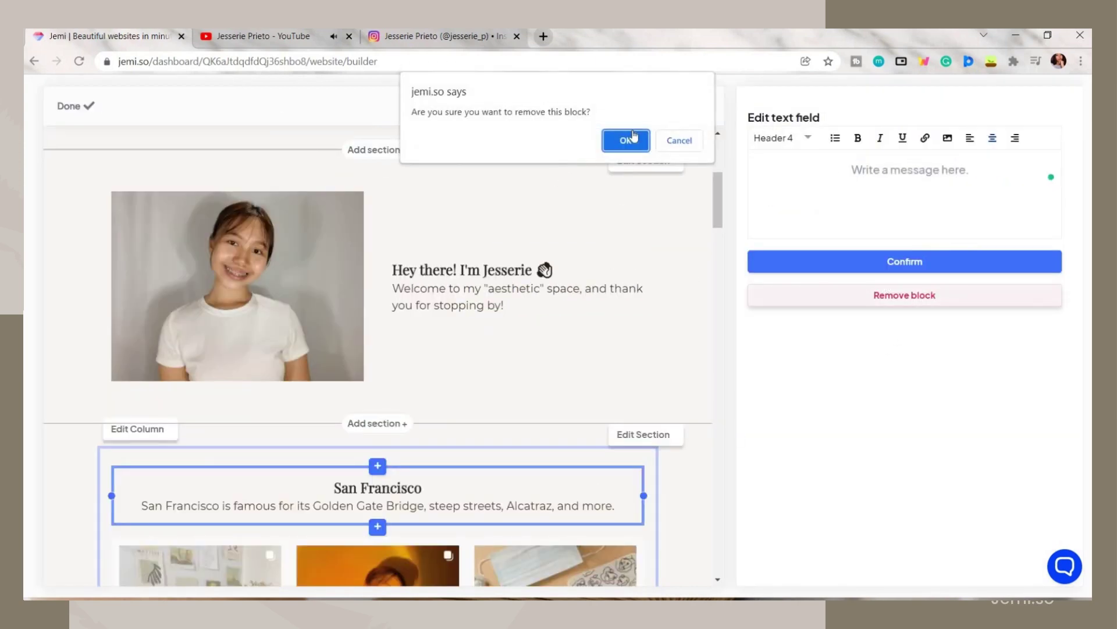
left_click(626, 139)
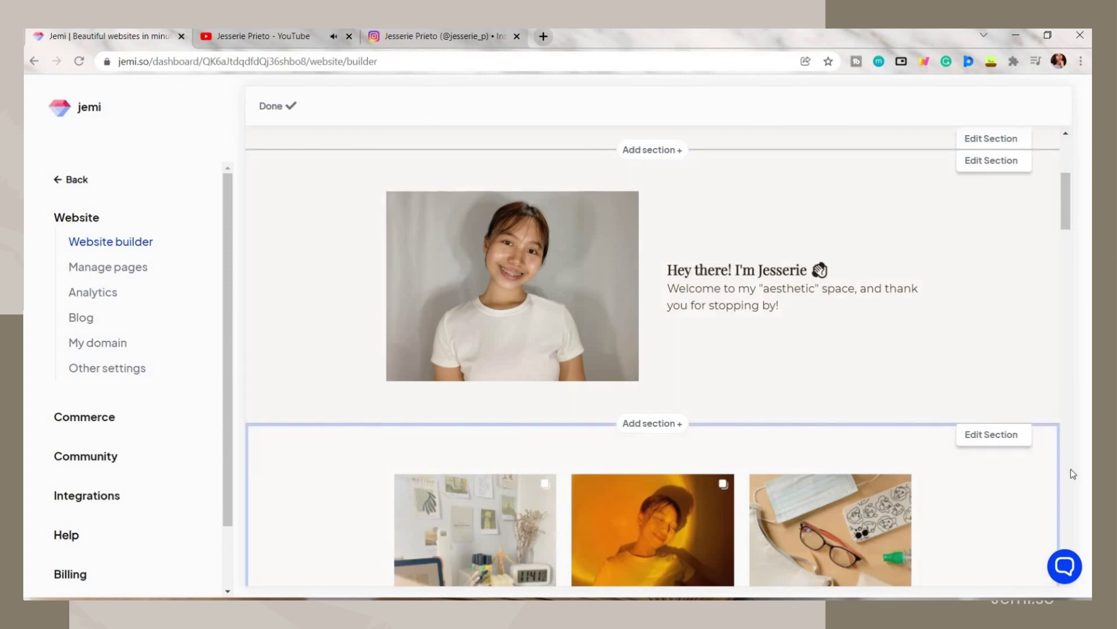
Step: Add a two-column links section directly above the Skills section
scroll(932, 349, "down", 10)
left_click(669, 314)
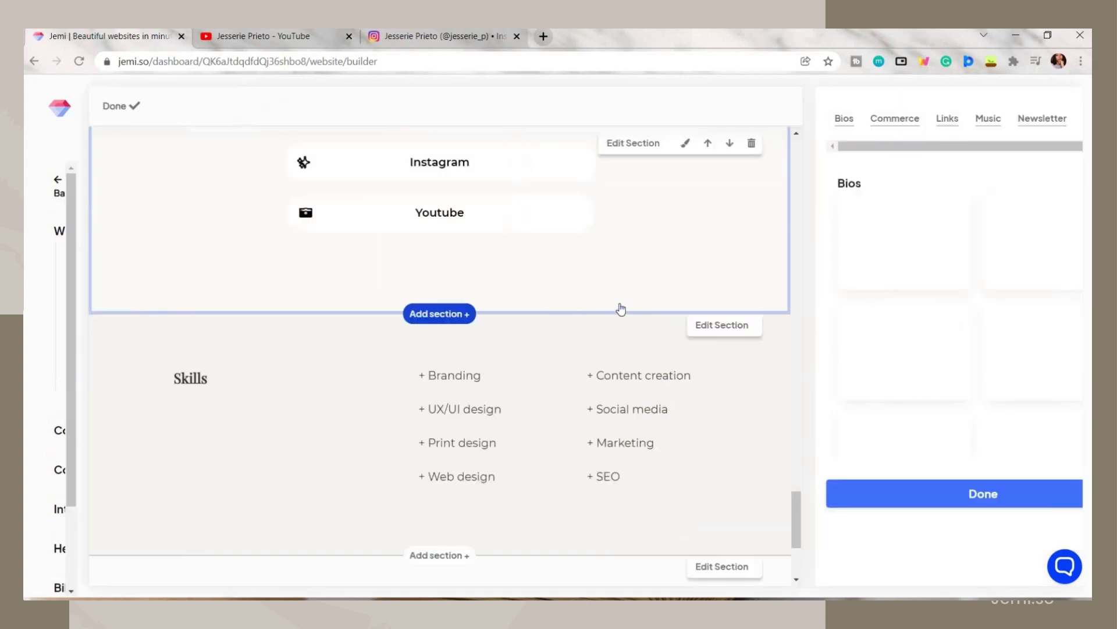
scroll(990, 309, "down", 8)
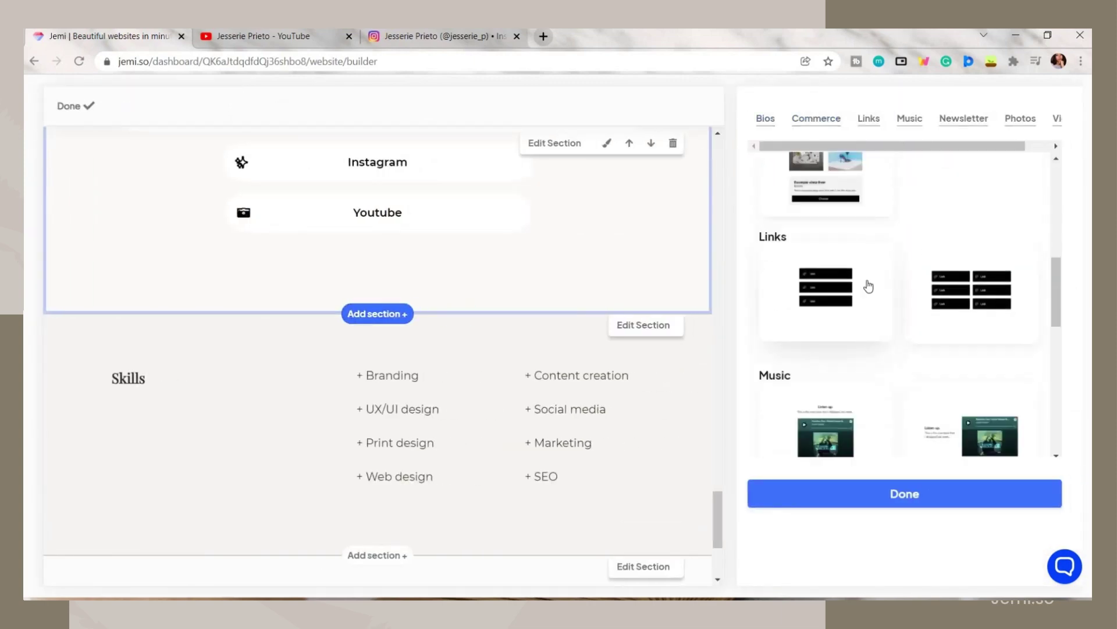
left_click(973, 289)
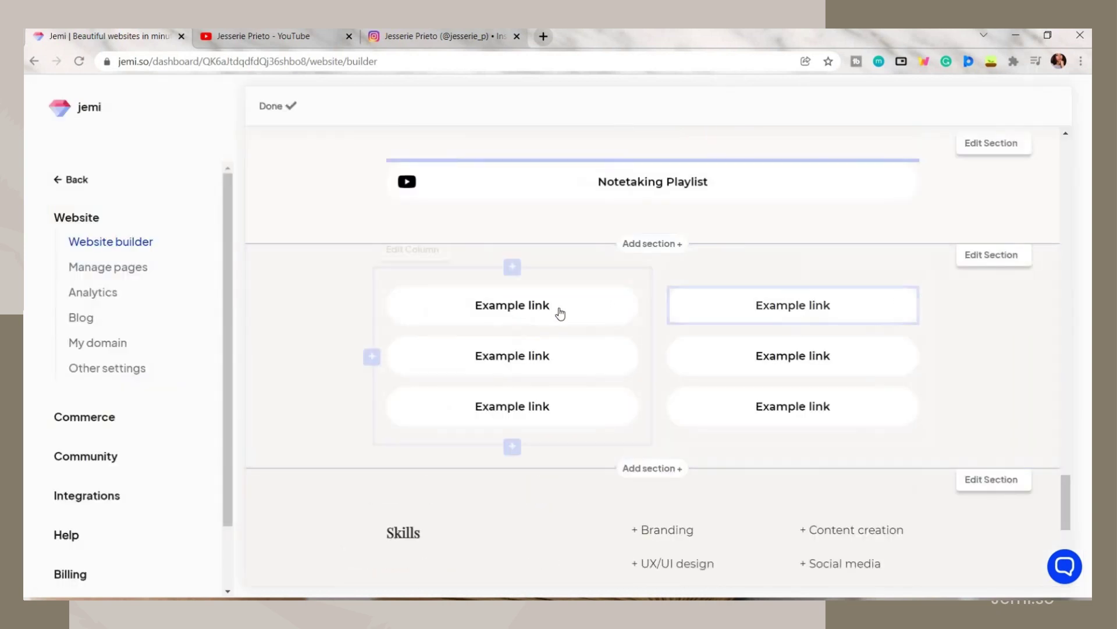
Step: Turn the first example link into "Youtube" with the YouTube channel URL and the YouTube icon, and save it
left_click(560, 314)
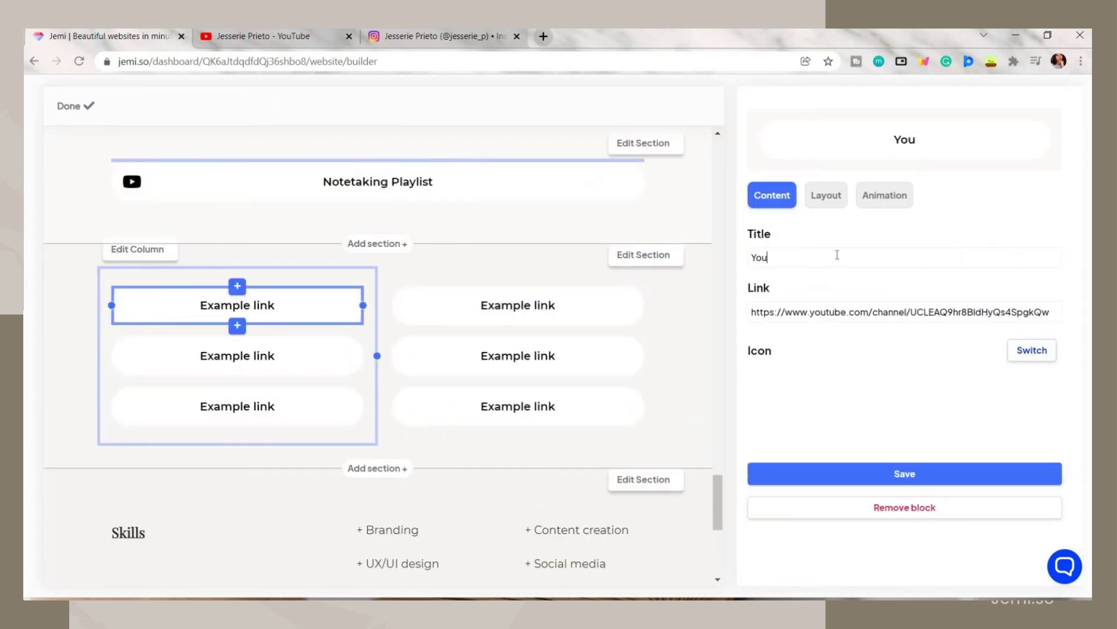
type("tube")
left_click(1032, 350)
left_click(912, 474)
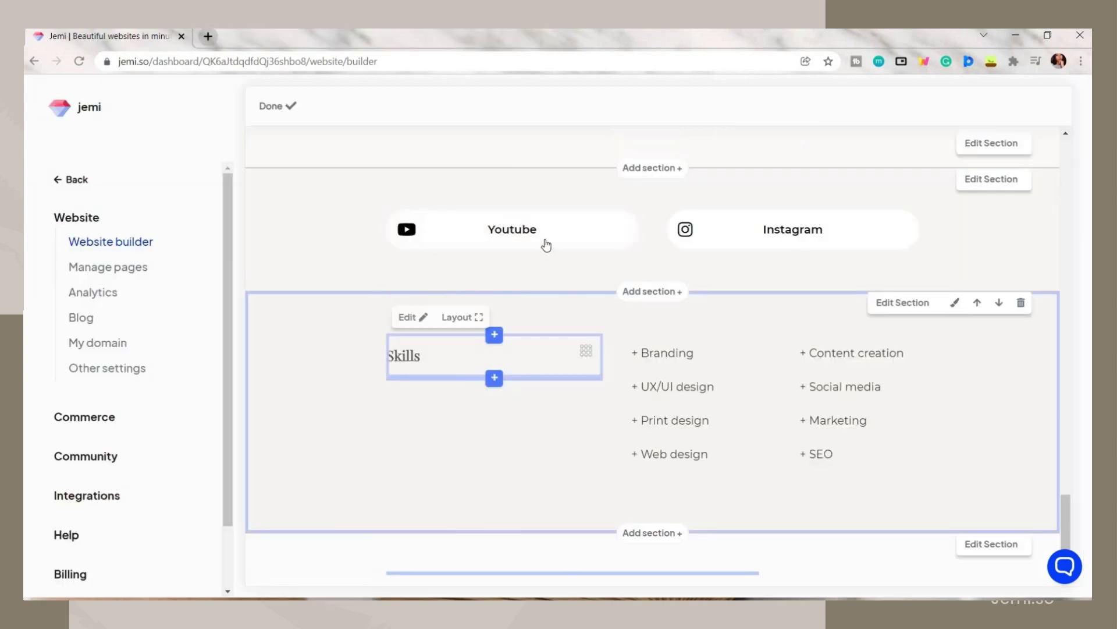
Step: Move the Youtube and Instagram links into the footer section and remove its Anjali heading
left_click_drag(544, 242, 519, 575)
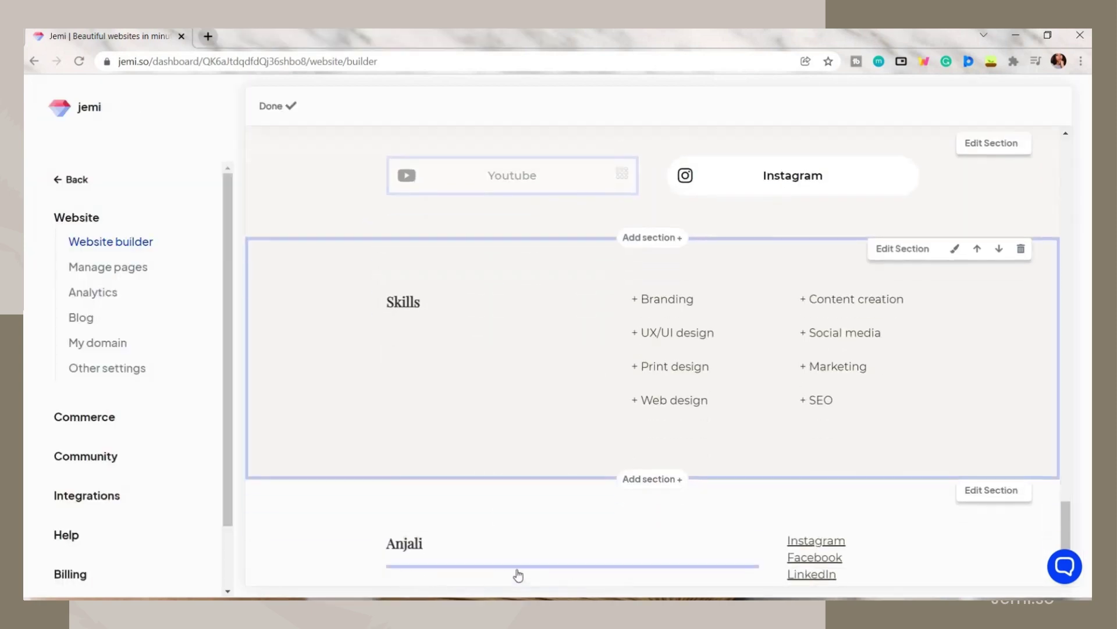
scroll(548, 442, "down", 3)
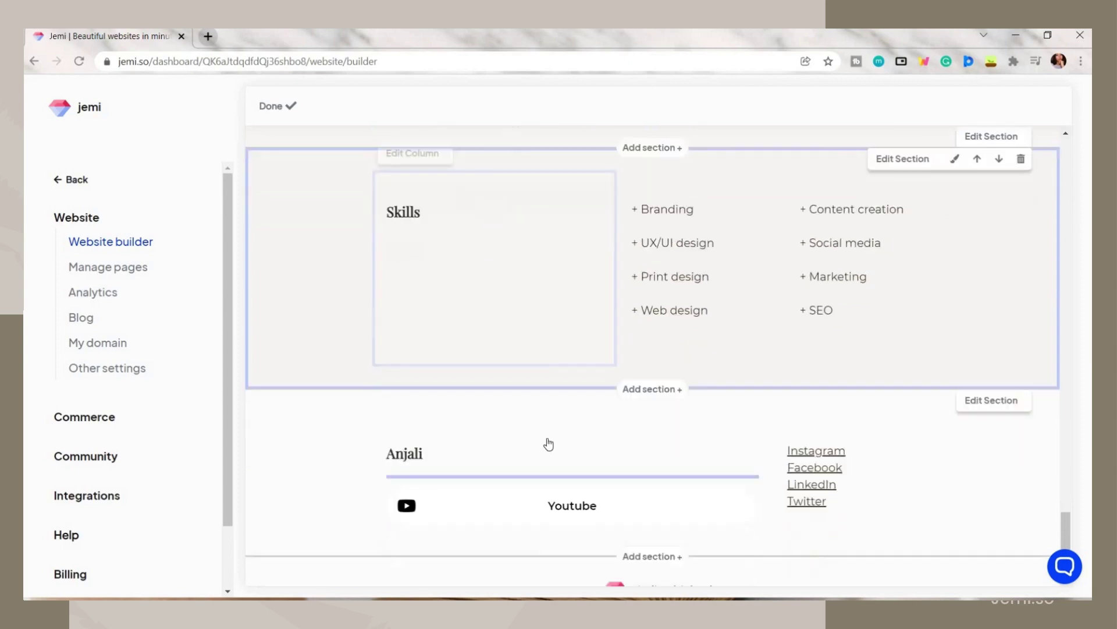
left_click(509, 347)
left_click(943, 299)
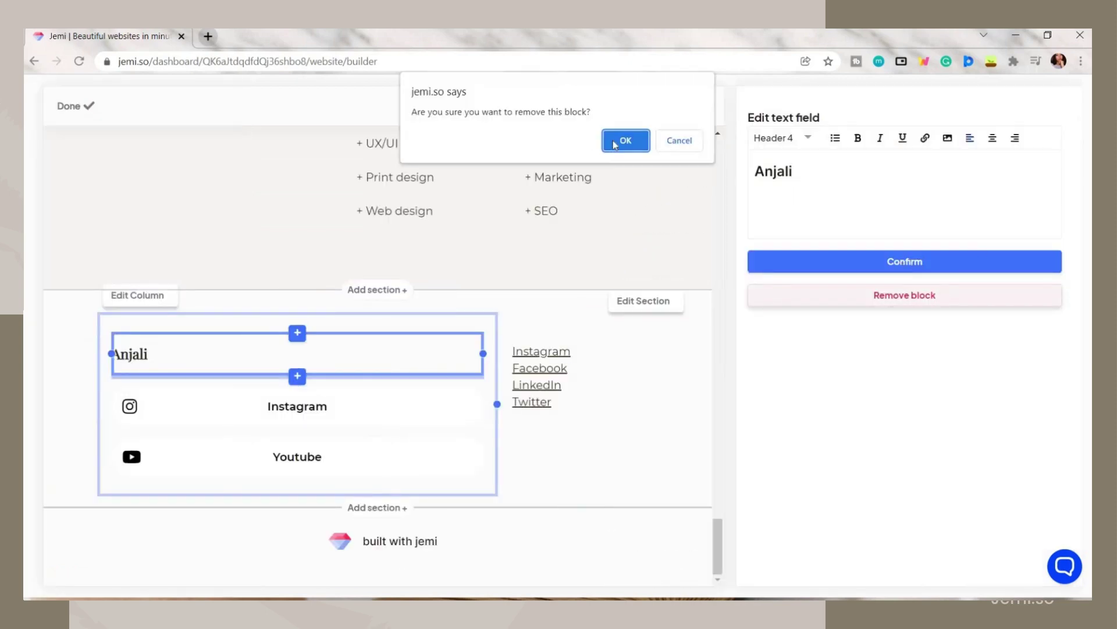
left_click(618, 142)
Step: Remove the footer's text list of social links and place the Instagram link in that column beside Youtube
left_click(799, 430)
left_click(903, 303)
left_click(635, 140)
key("Return")
left_click_drag(572, 406, 865, 454)
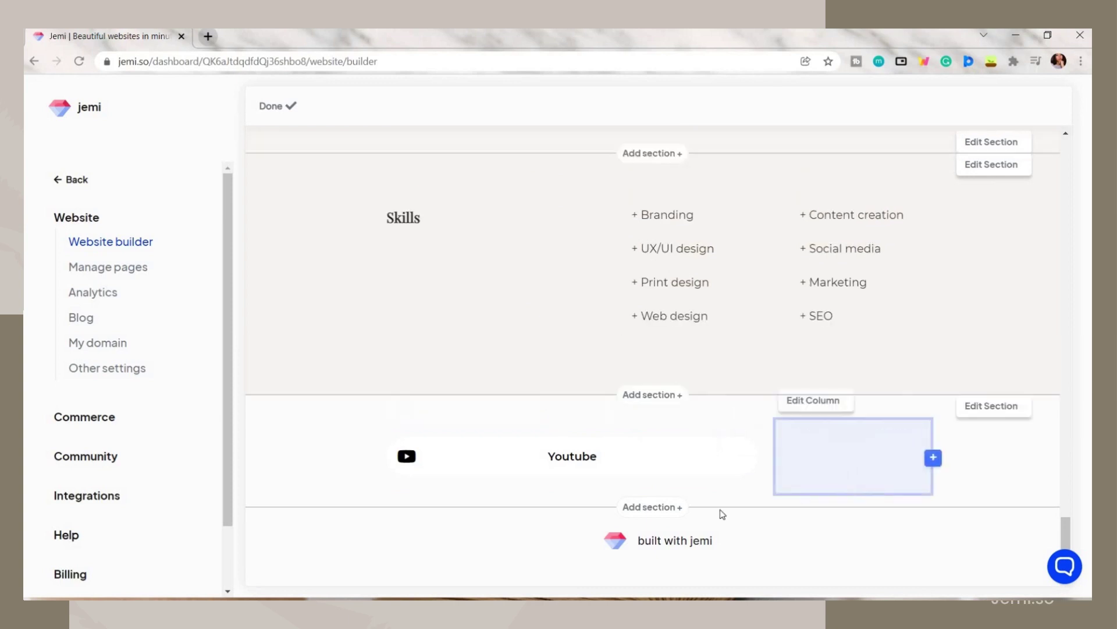
Step: Widen the footer's Instagram column and give the section a mostly transparent beige background fill, saving the styling
left_click(679, 463)
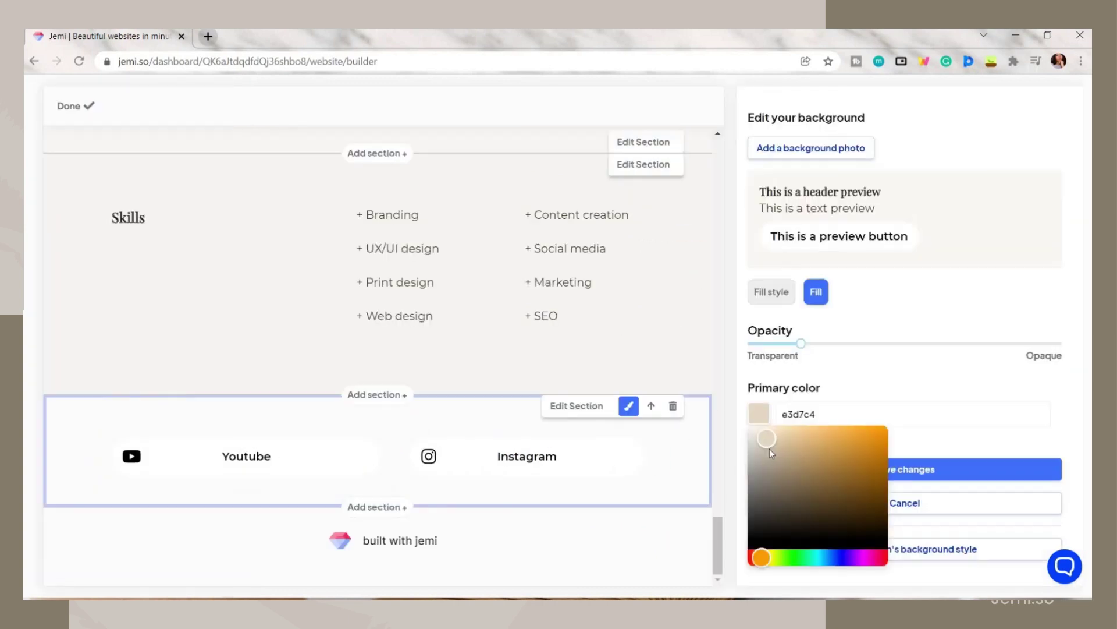
left_click(769, 449)
left_click(902, 465)
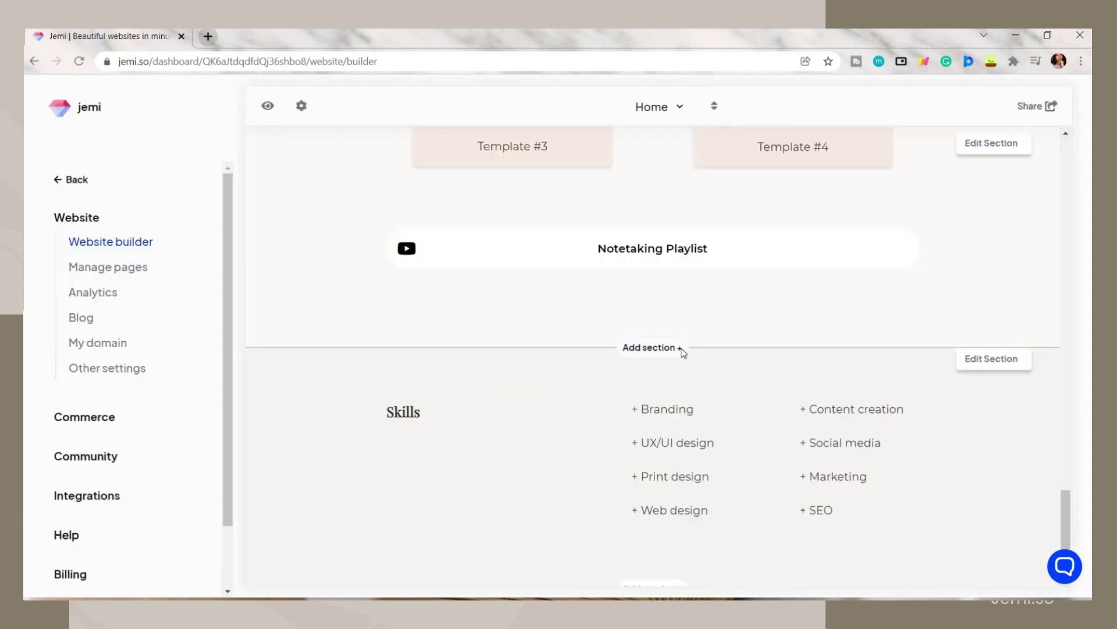
Step: Add the two-column music section with text beside a player between the Notetaking Playlist link and the Skills section
left_click(678, 351)
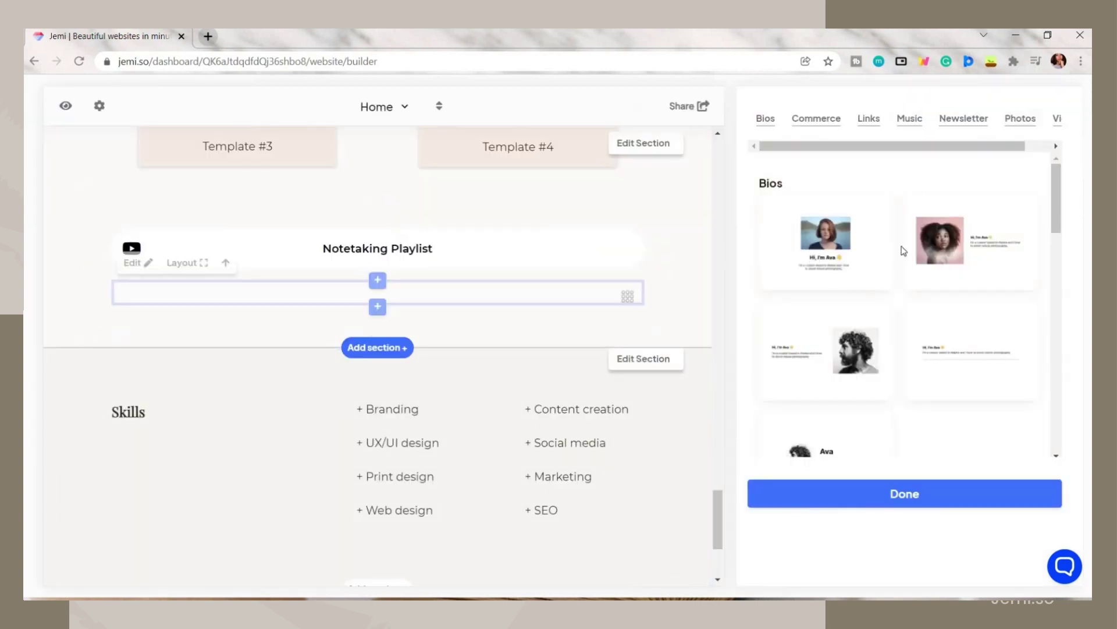
scroll(871, 232, "down", 10)
left_click(962, 238)
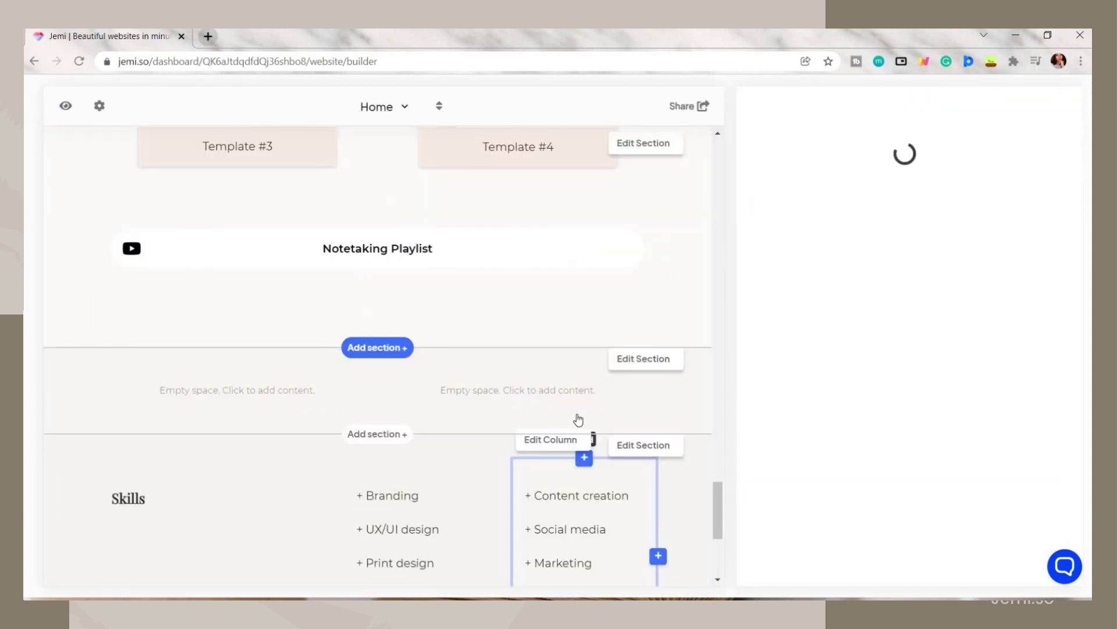
scroll(716, 352, "down", 3)
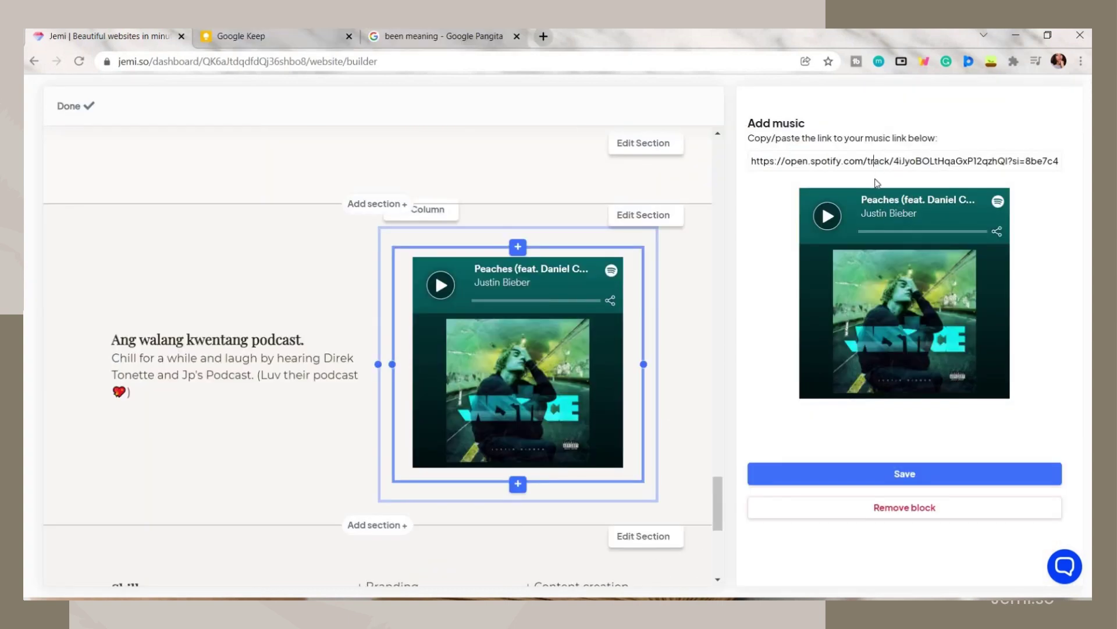
Step: Replace the music section's text with "Ang walang kwentang podcast." and a short description, and embed the copied Spotify episode link in its player
key("ctrl+a")
key("BackSpace")
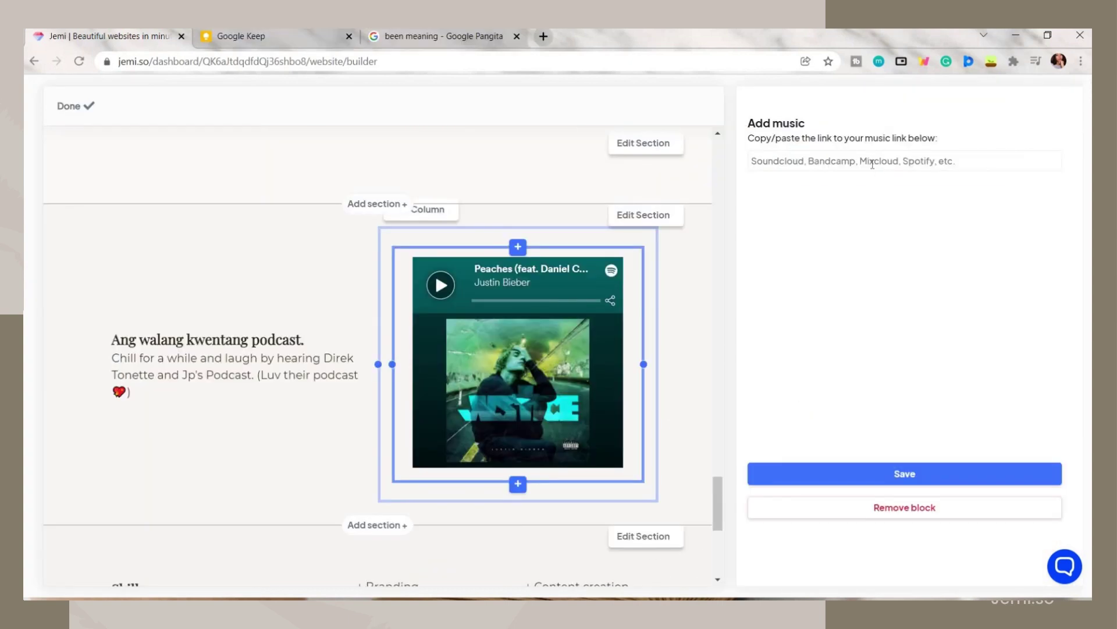
type("https://open.spotify.com/episode/1bEB5Bj83ngtcTrQPOvJ2t?si=_izldr-QTEW0IClrXmPyoA")
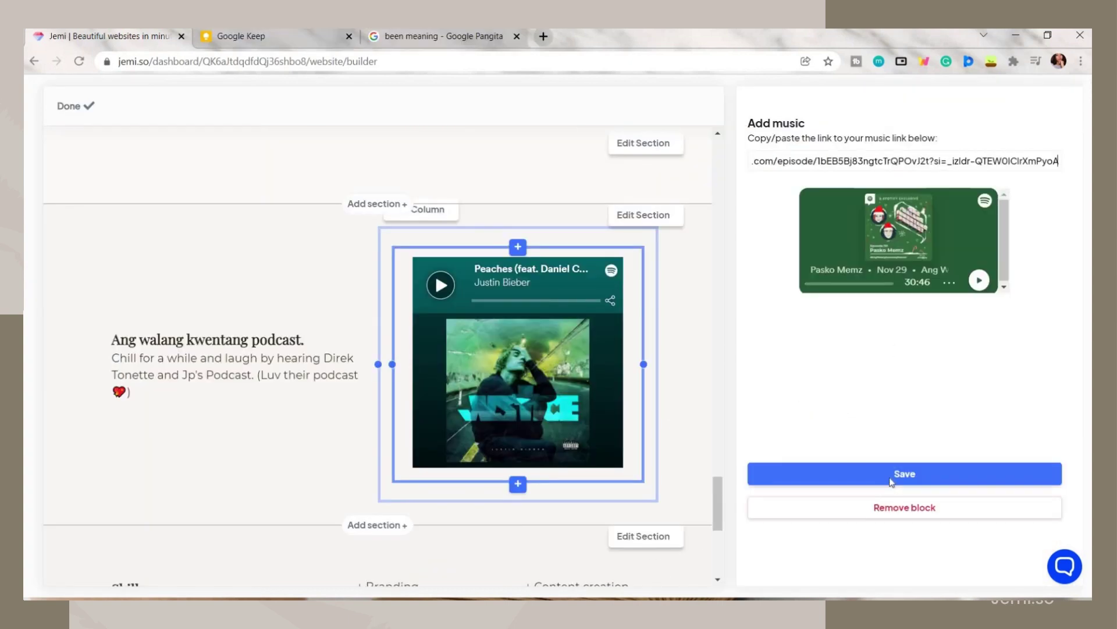
left_click(891, 473)
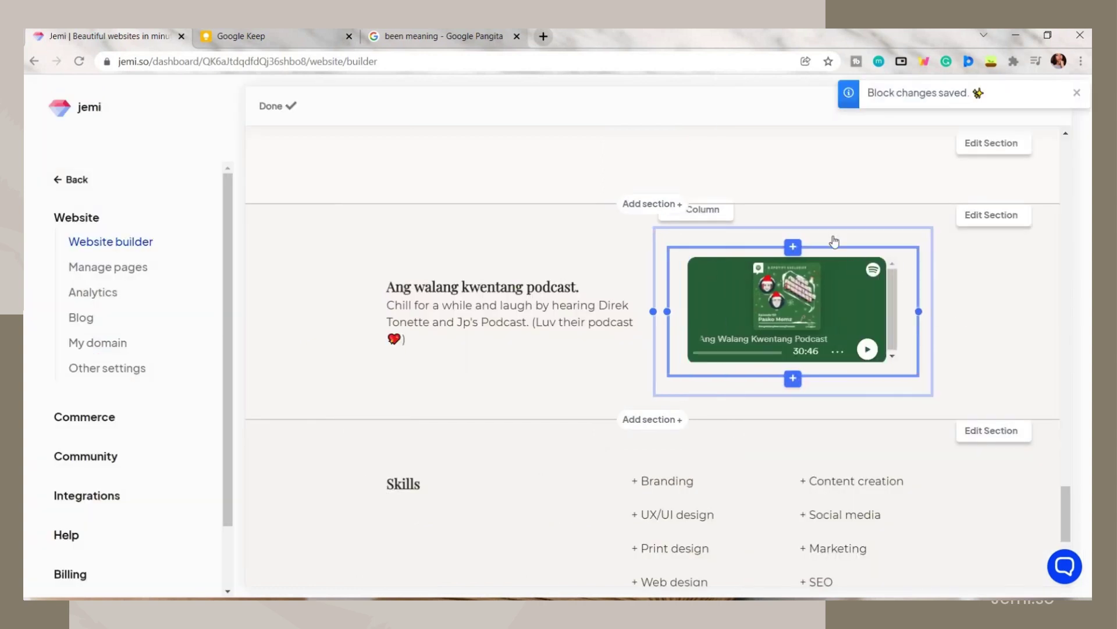
mouse_move(637, 385)
left_mouse_down()
mouse_move(571, 394)
mouse_move(623, 399)
left_mouse_up()
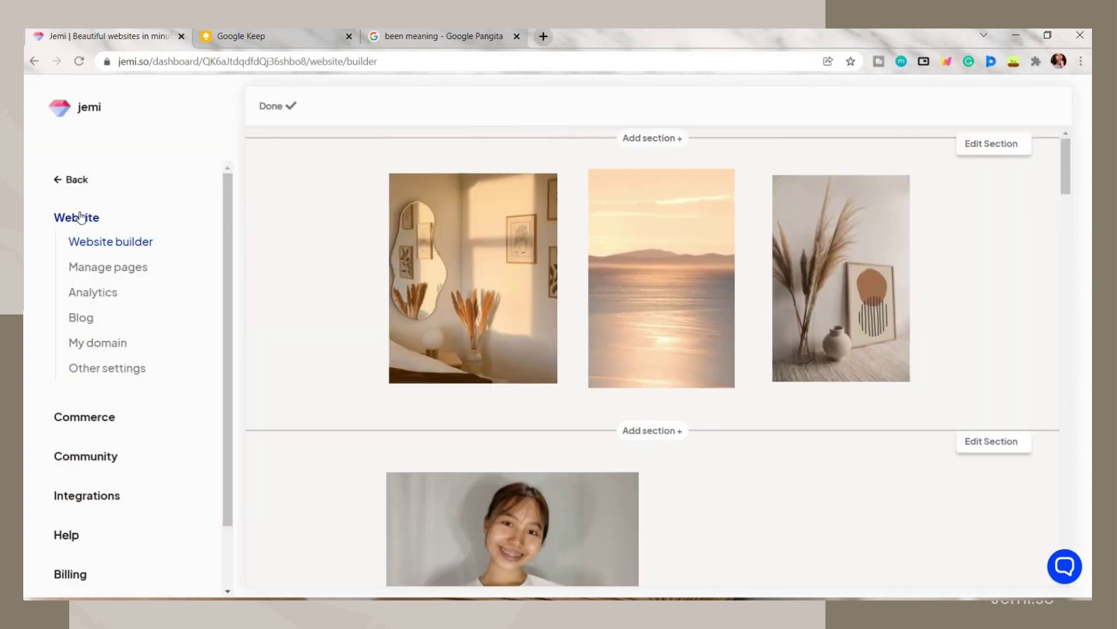
Step: Review the website's page management, analytics, blog and custom domain settings, including the DNS records for connecting an external domain
left_click(113, 270)
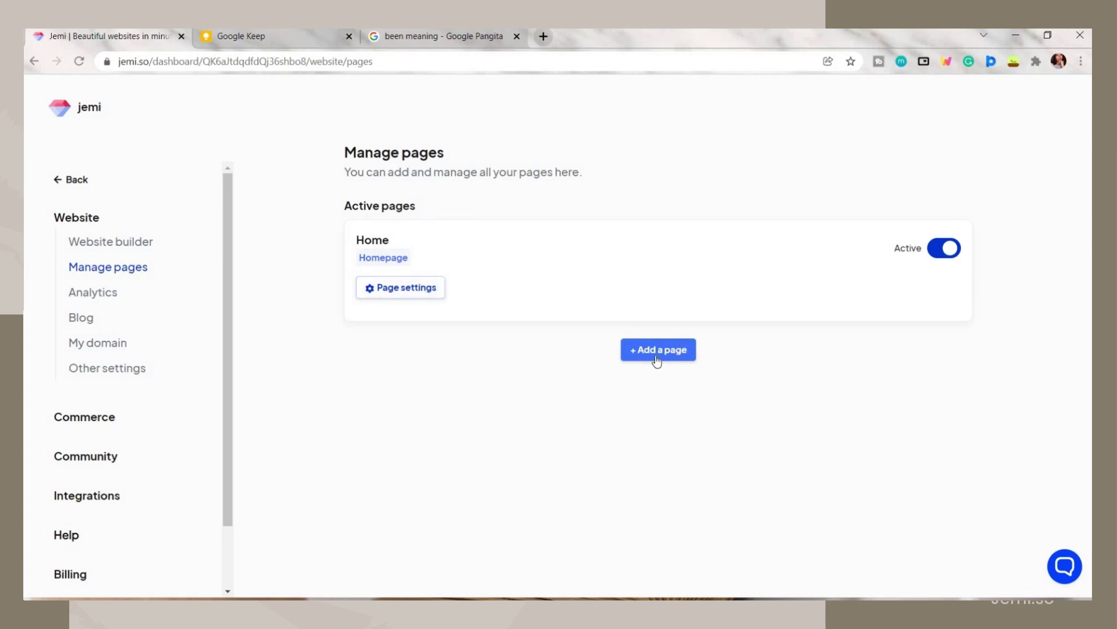
left_click(104, 297)
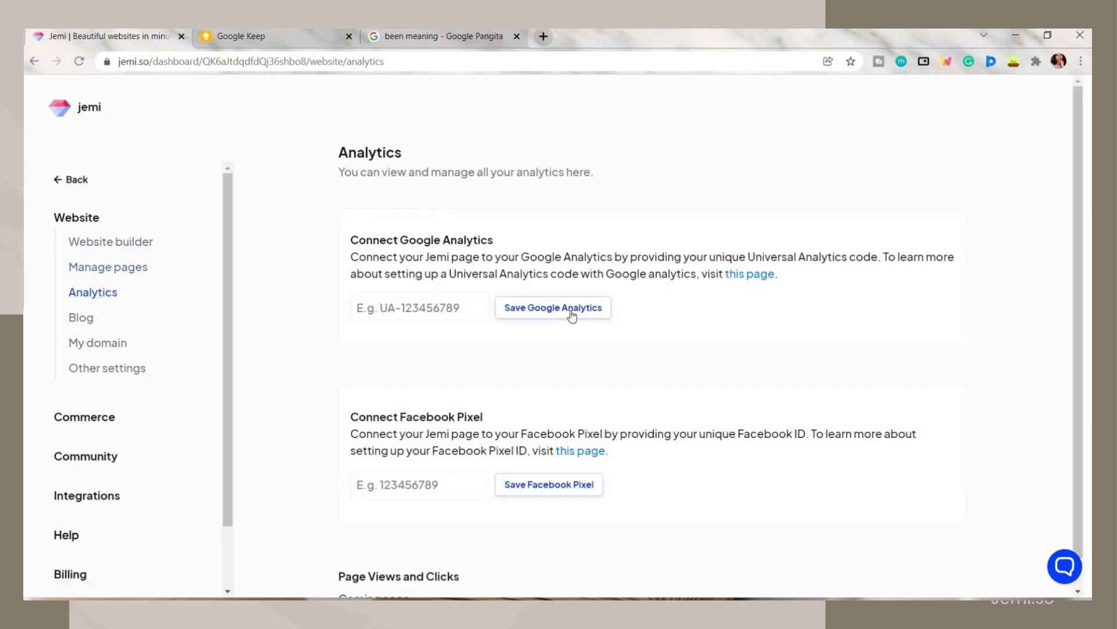
left_click(218, 326)
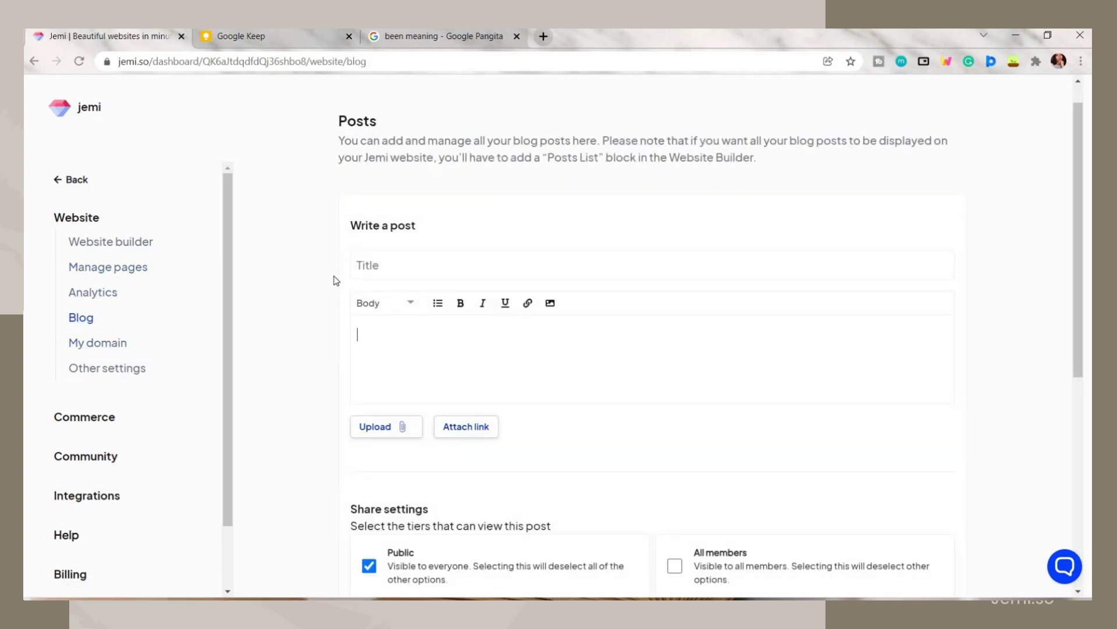
left_click(116, 348)
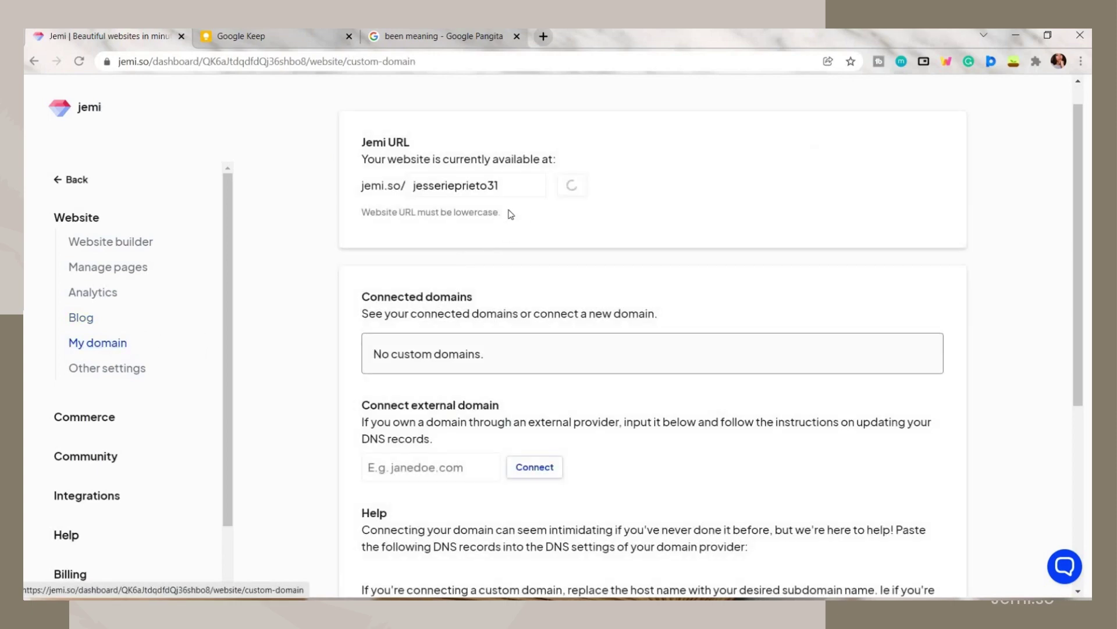
scroll(448, 356, "down", 1)
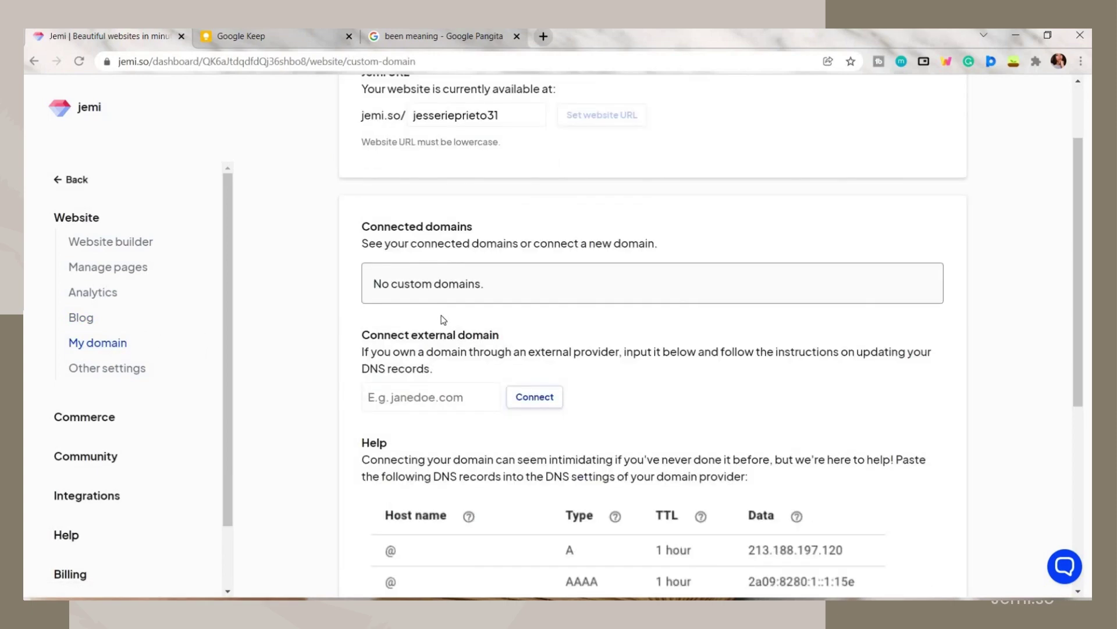
scroll(442, 320, "down", 5)
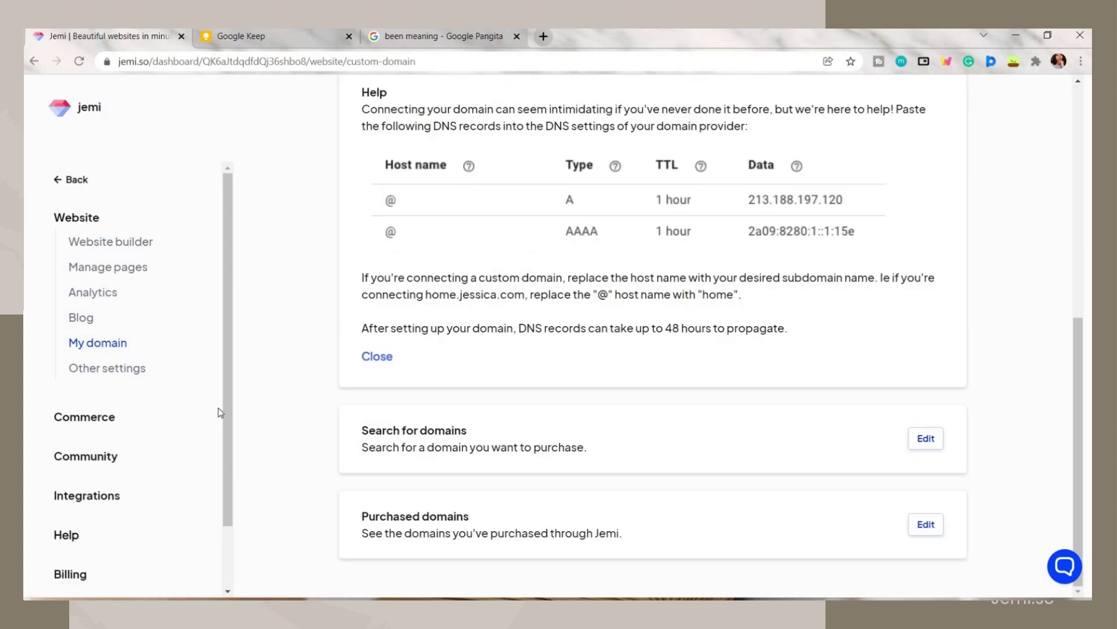
Step: Save the website's link preview metatags in the other settings and look over the template configuration
left_click(125, 365)
scroll(561, 390, "down", 3)
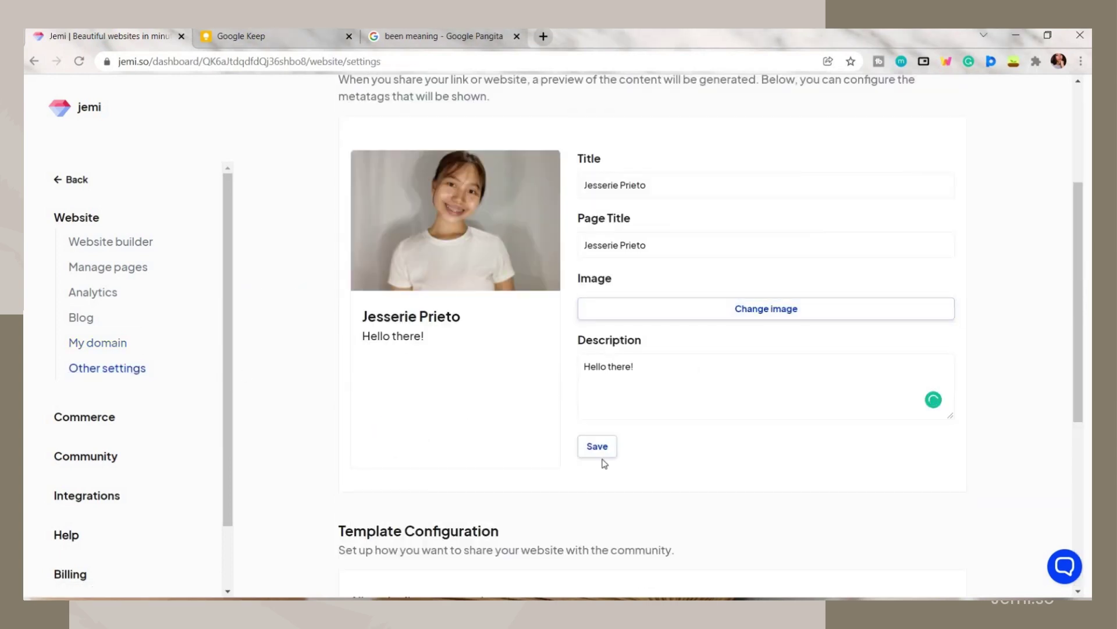
scroll(865, 394, "down", 5)
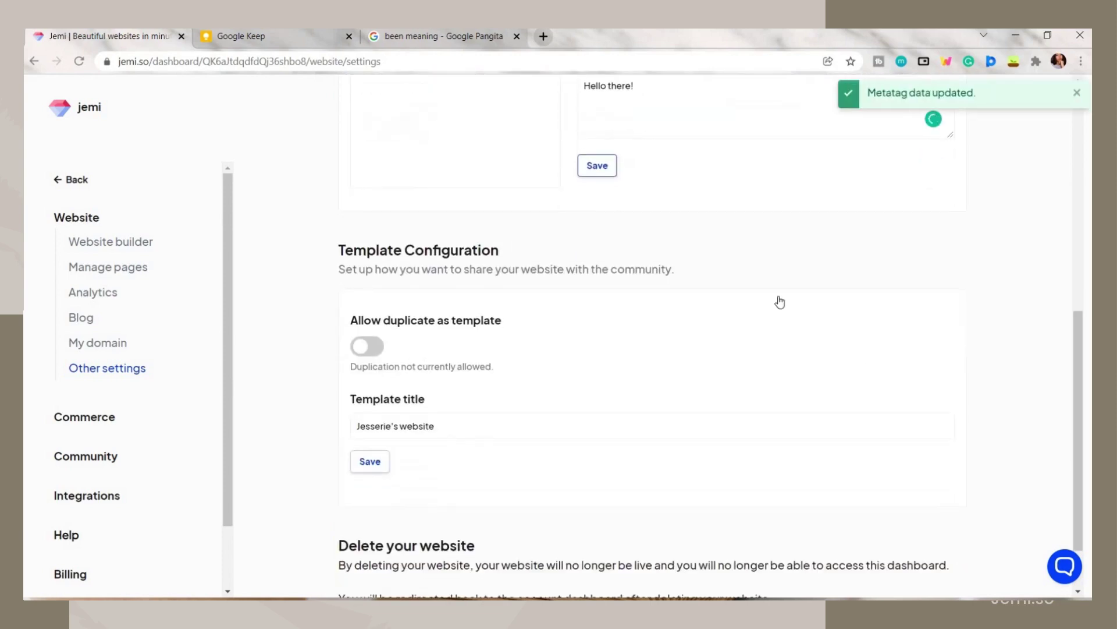
scroll(703, 384, "up", 5)
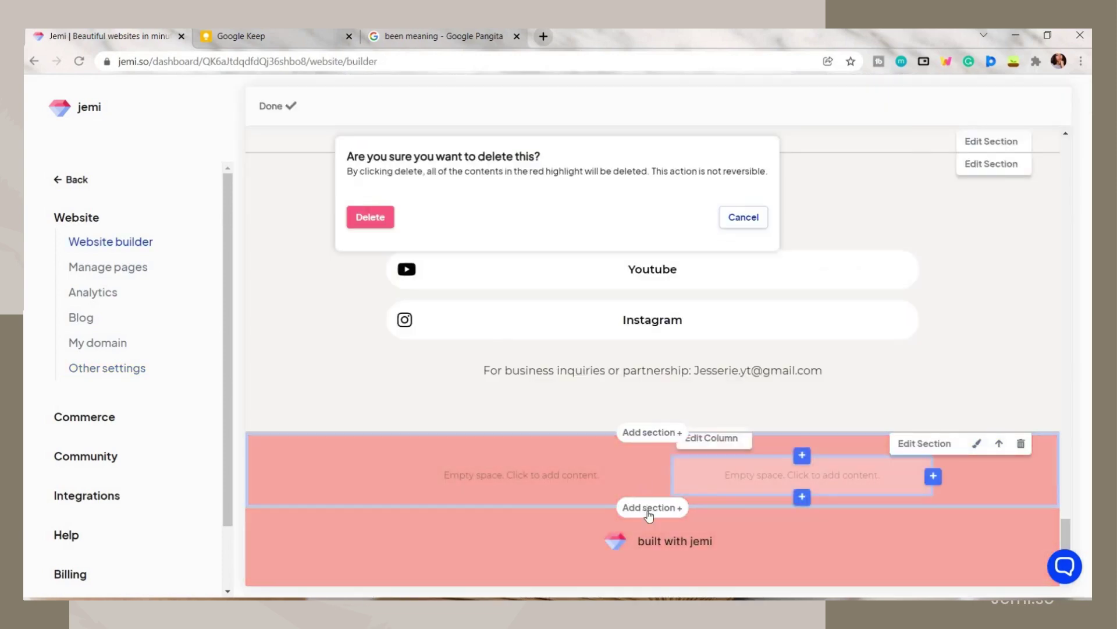
Step: Add the prebuilt commerce section with two product photos and a shop item below the empty two-column section
left_click(651, 511)
scroll(838, 285, "down", 5)
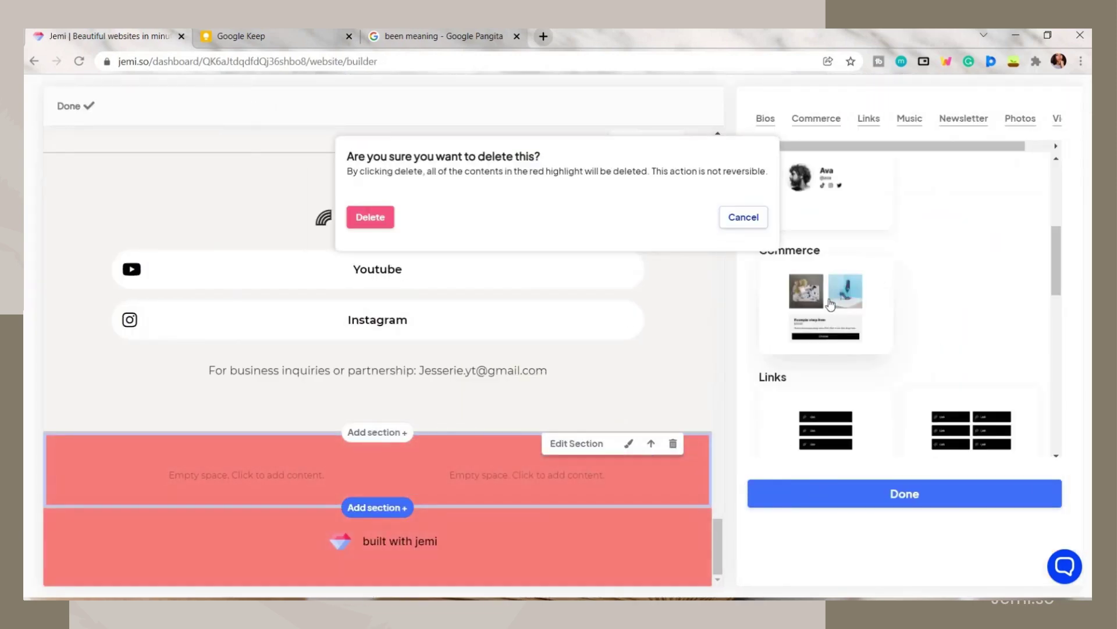
left_click(833, 303)
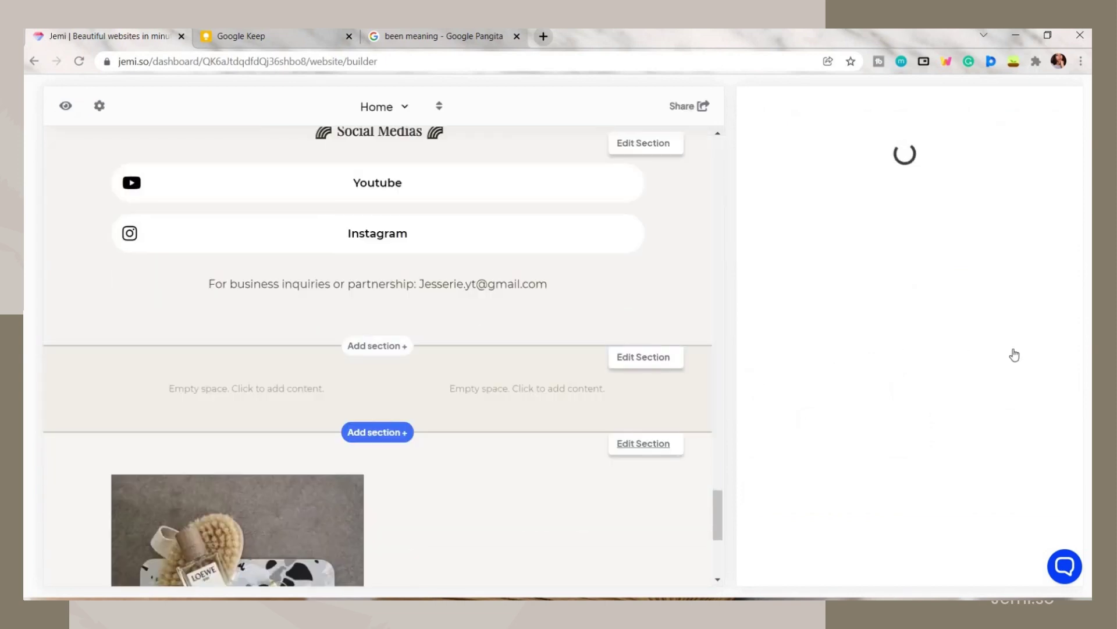
scroll(551, 411, "down", 3)
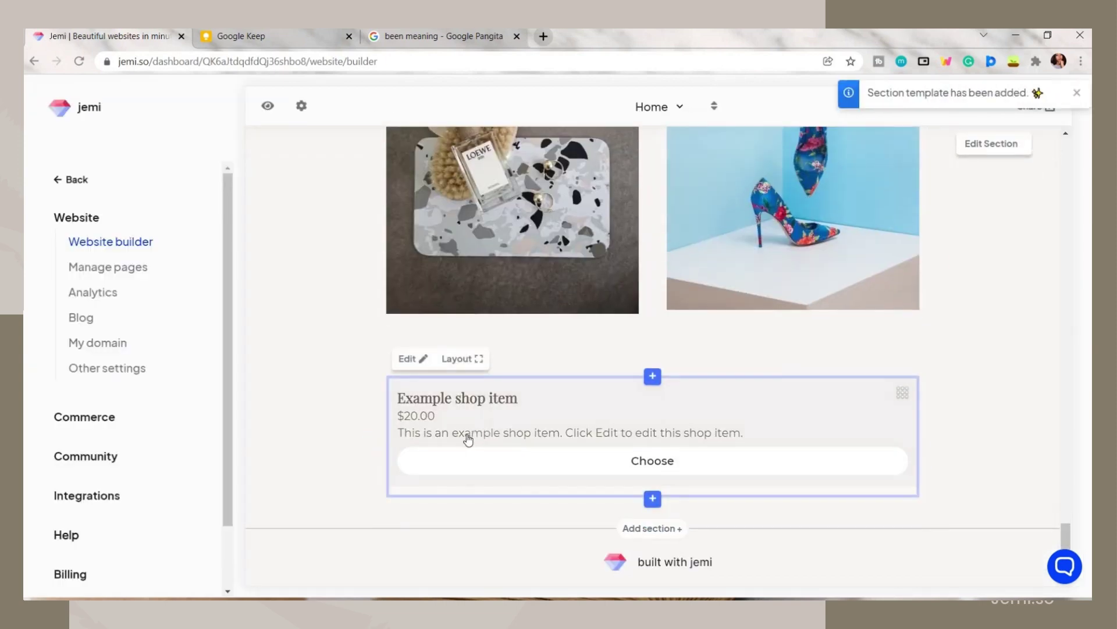
Step: Make the example shop item a digital item titled "Digital Planner Template" with the description "A minimalist and aesthetic planner for 2022"
left_click(561, 261)
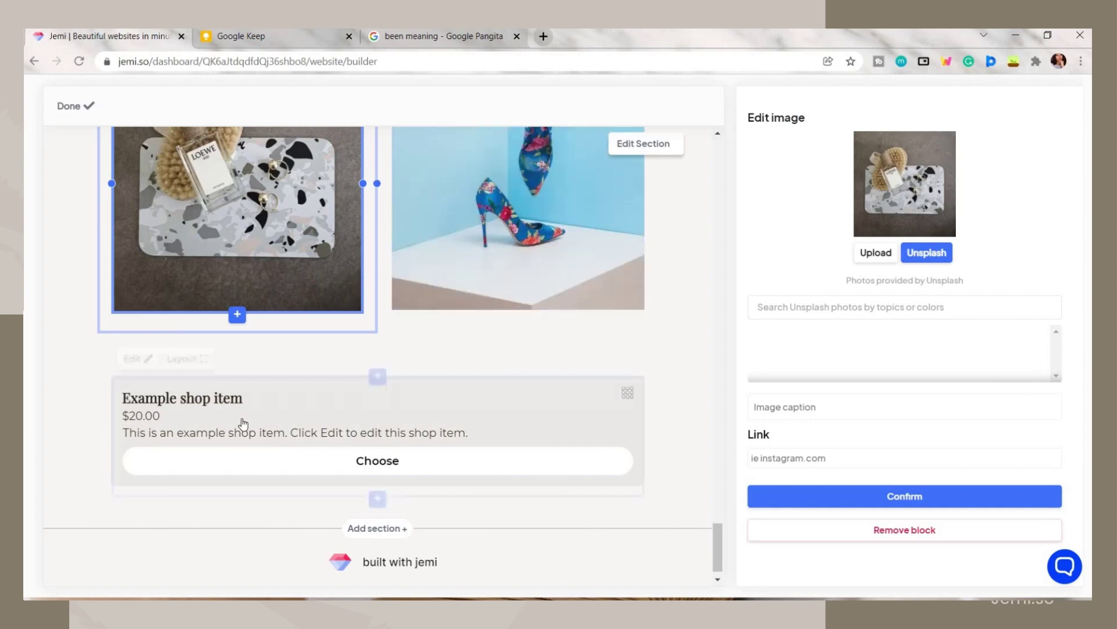
left_click(243, 423)
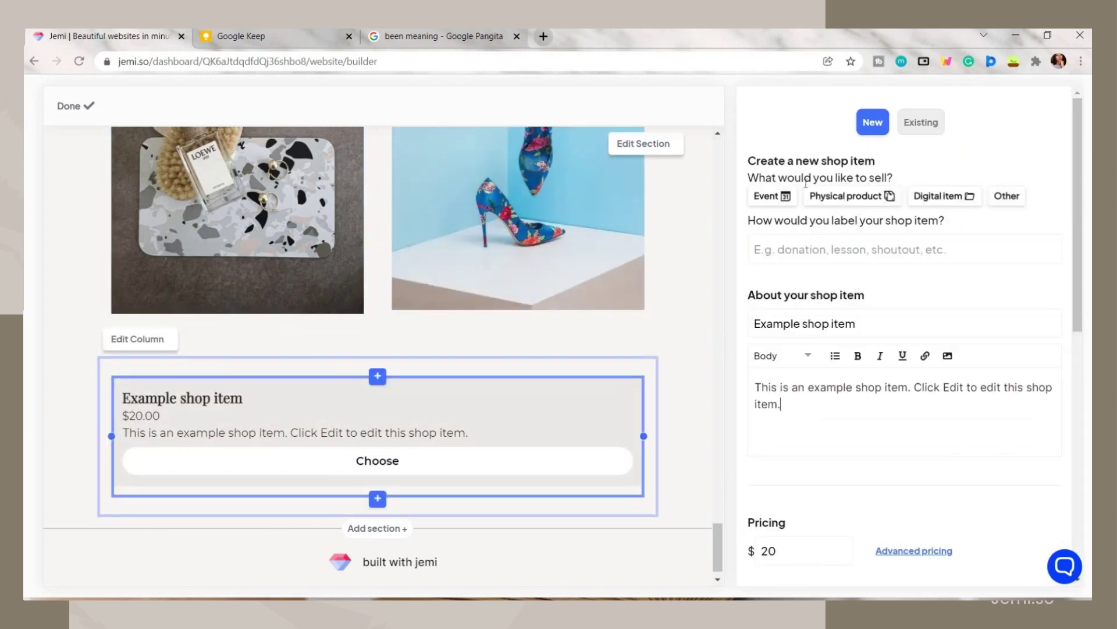
left_click(943, 196)
left_click_drag(859, 266, 735, 267)
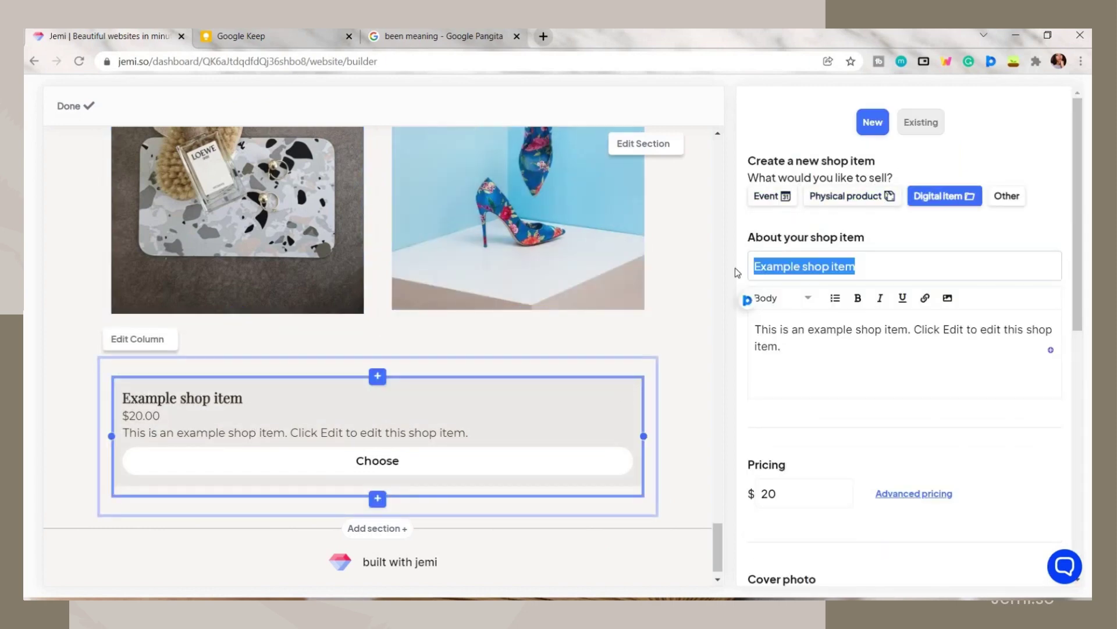
type("Digital Planner Template")
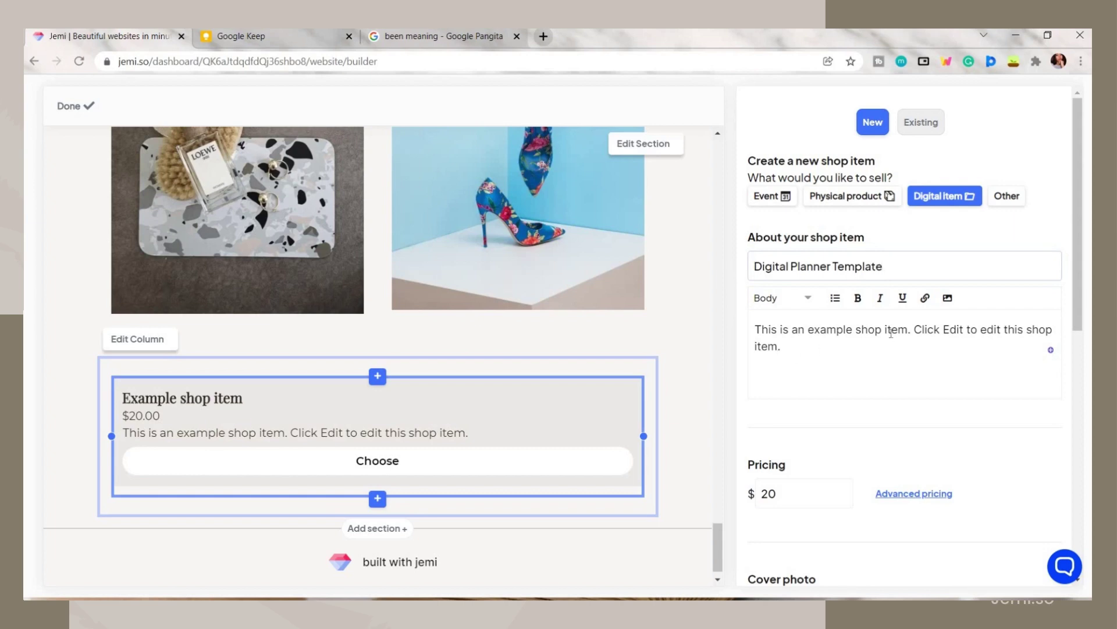
triple_click(893, 333)
type("A minimalist and aesthetic planner for 2022")
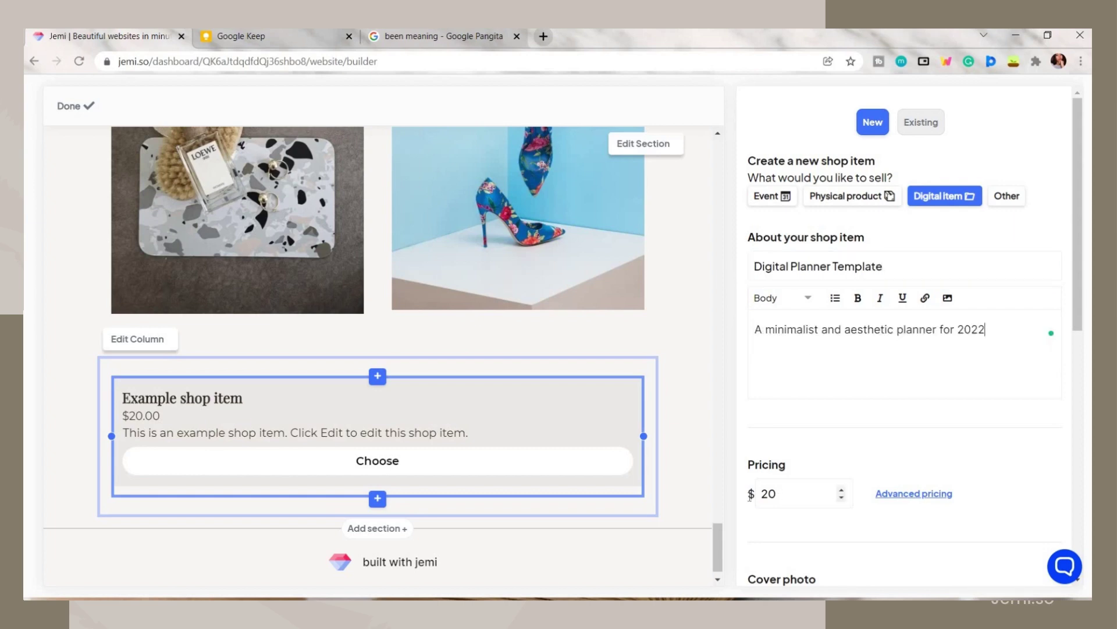
Step: Price the shop item at $10, try the free option, switch back to paid, and save the item
type("10")
scroll(839, 408, "down", 2)
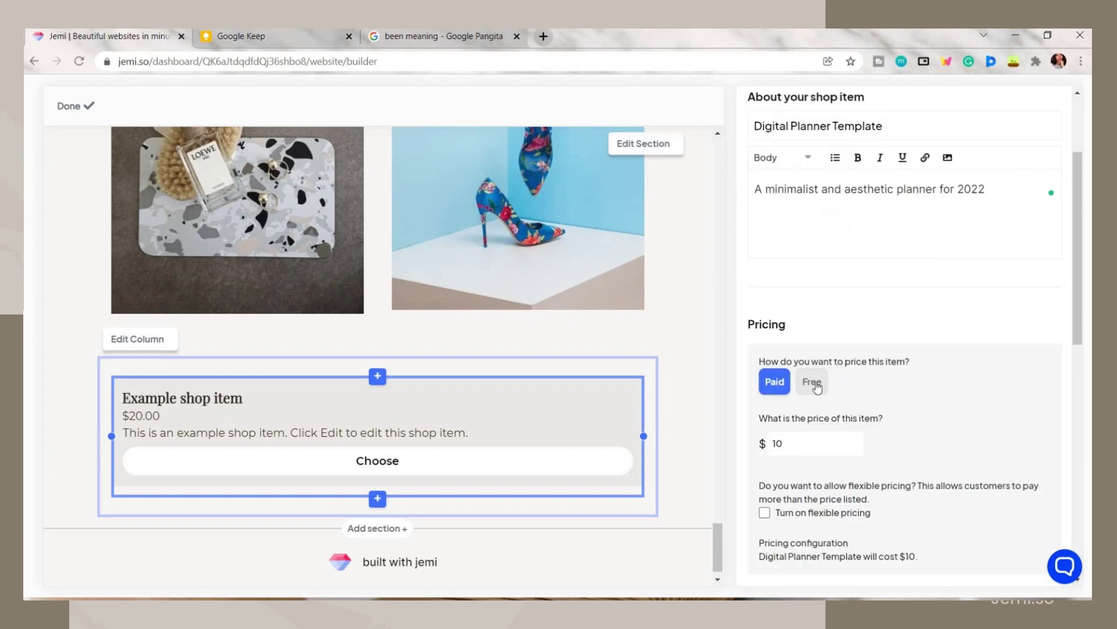
left_click(817, 387)
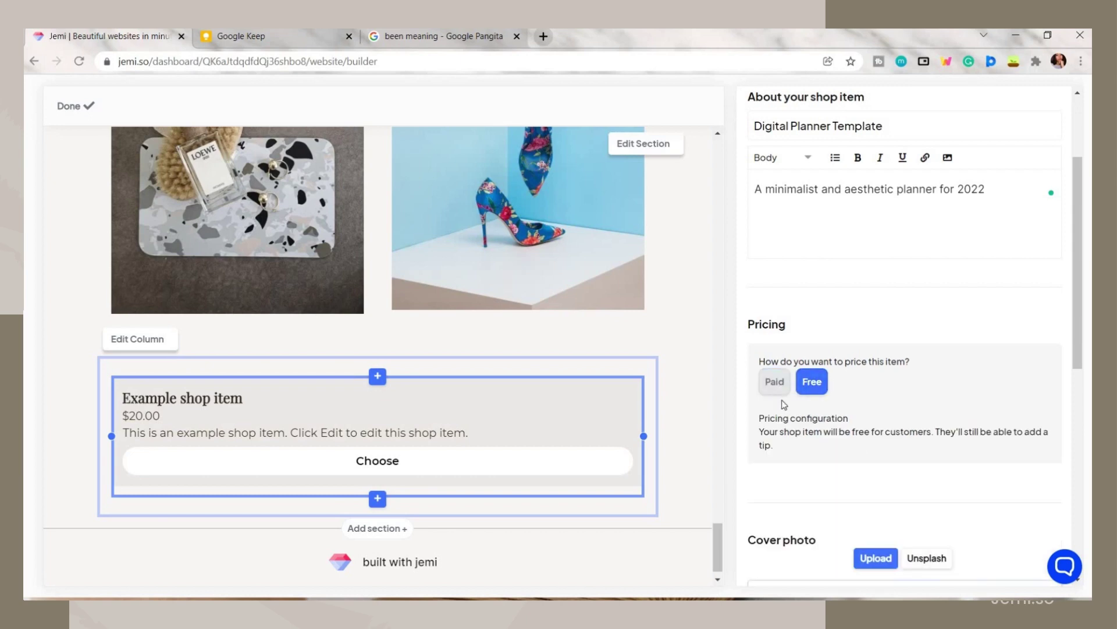
left_click(775, 382)
scroll(883, 533, "down", 10)
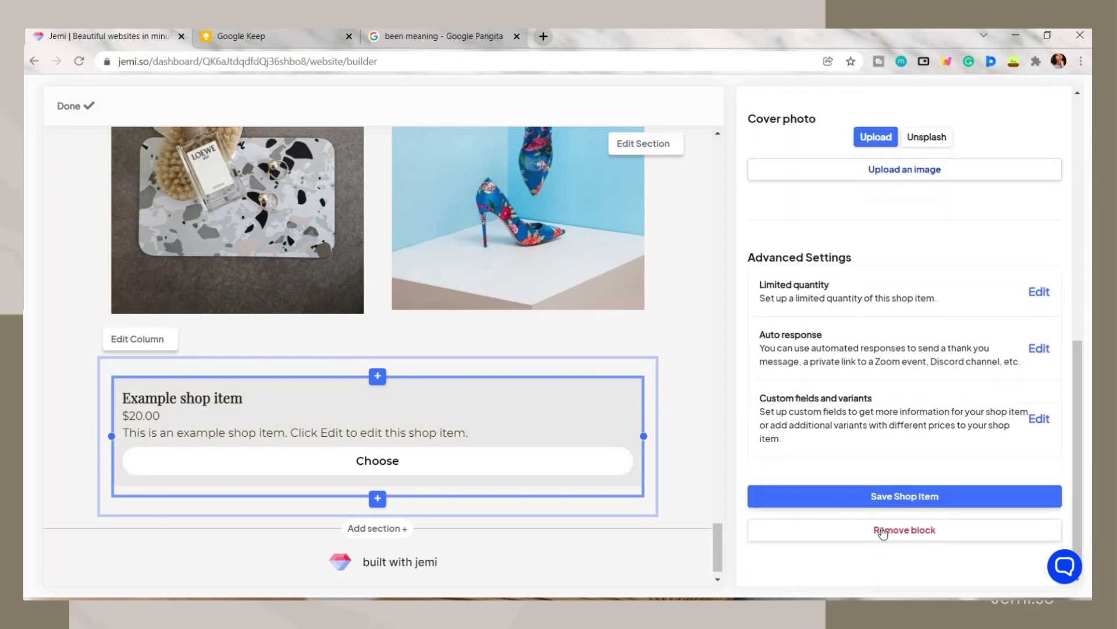
scroll(336, 408, "up", 5)
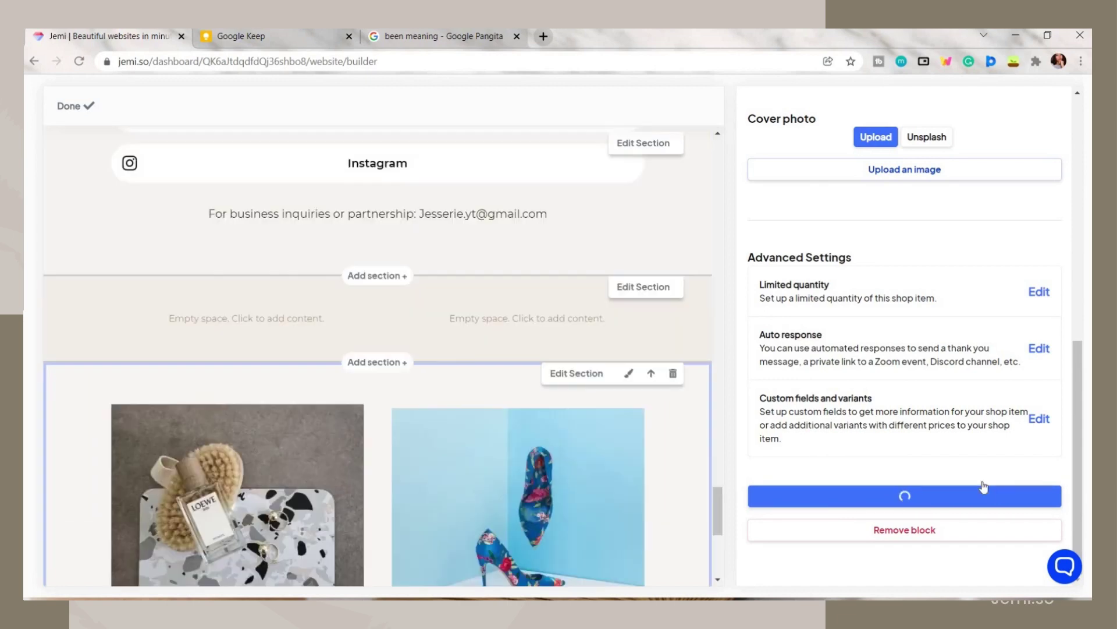
Step: Delete the commerce section and the empty two-column section at the end of the page
scroll(848, 344, "down", 3)
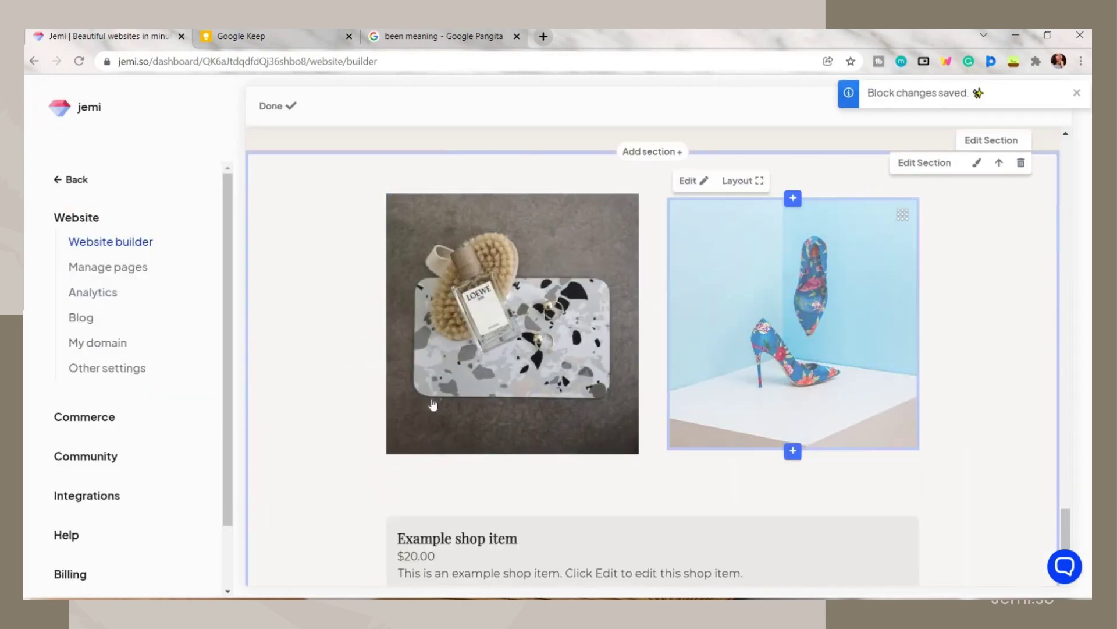
scroll(1015, 356, "up", 3)
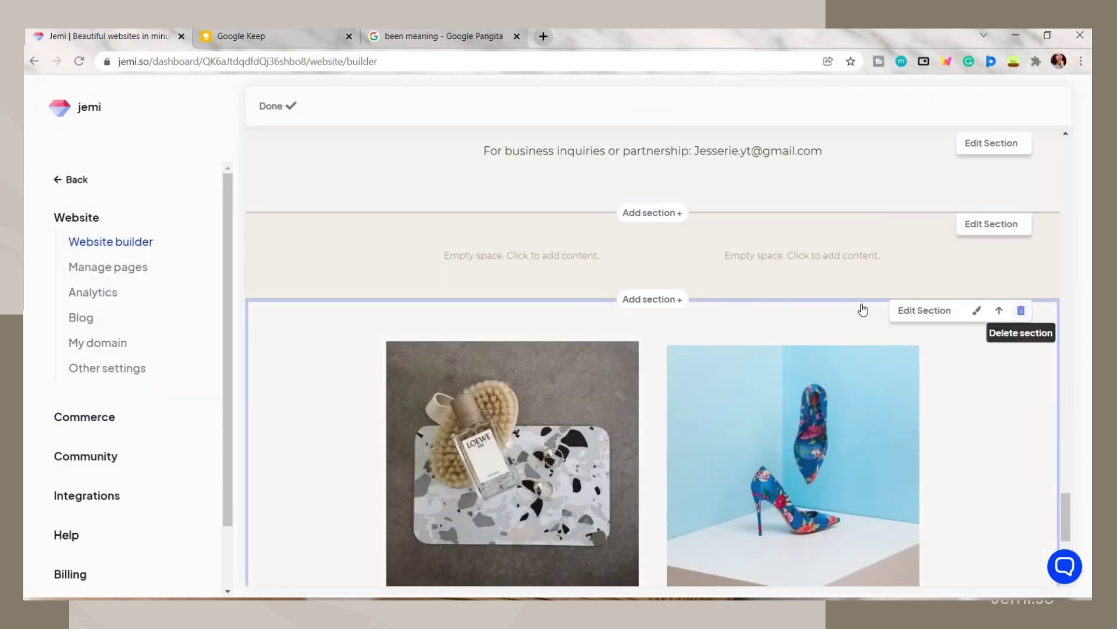
left_click(370, 217)
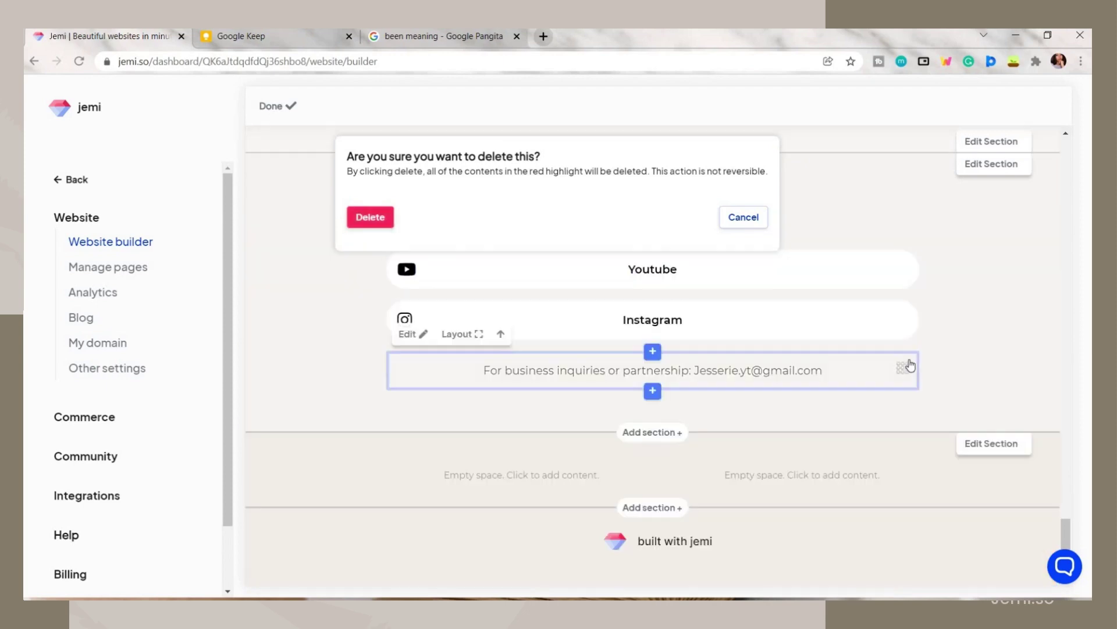
Step: Add the prebuilt two-column links section between the podcast section and the Social Medias section
left_click(666, 285)
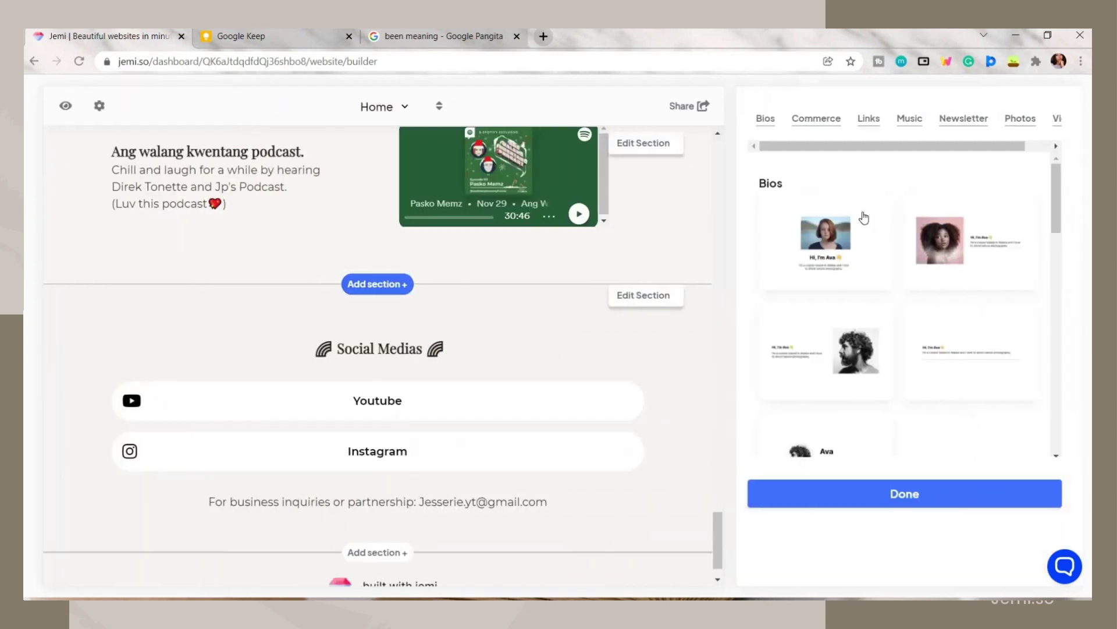
scroll(908, 303, "down", 5)
left_click(978, 232)
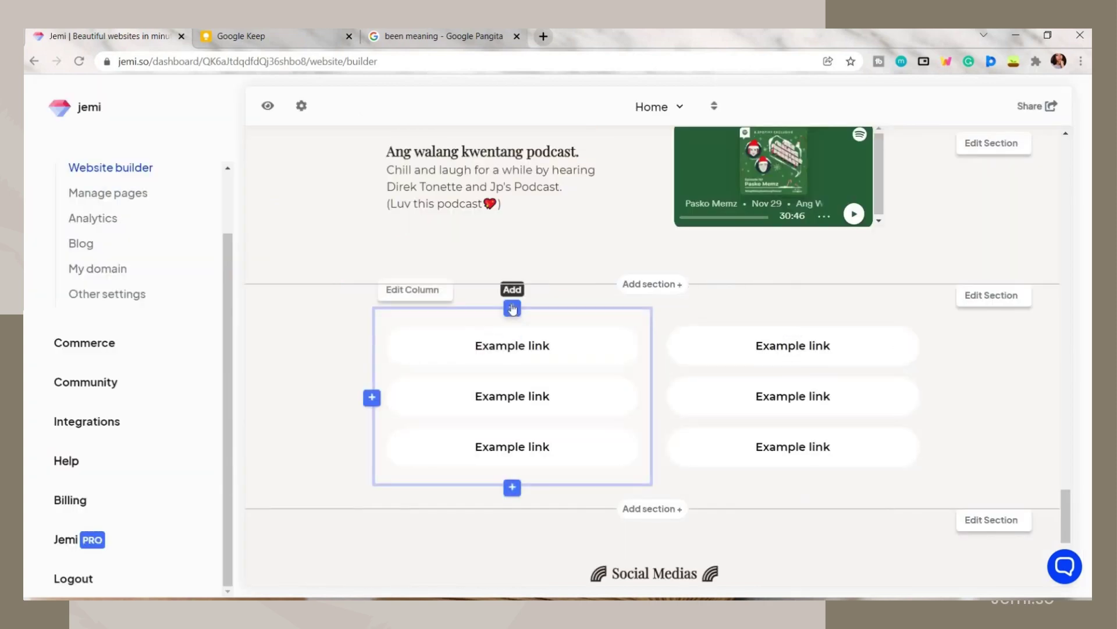
Step: Insert an empty Basic layout above the example links and fill it with the heading "Use my codes for a discount" between cart emojis
left_click(512, 307)
scroll(966, 317, "down", 3)
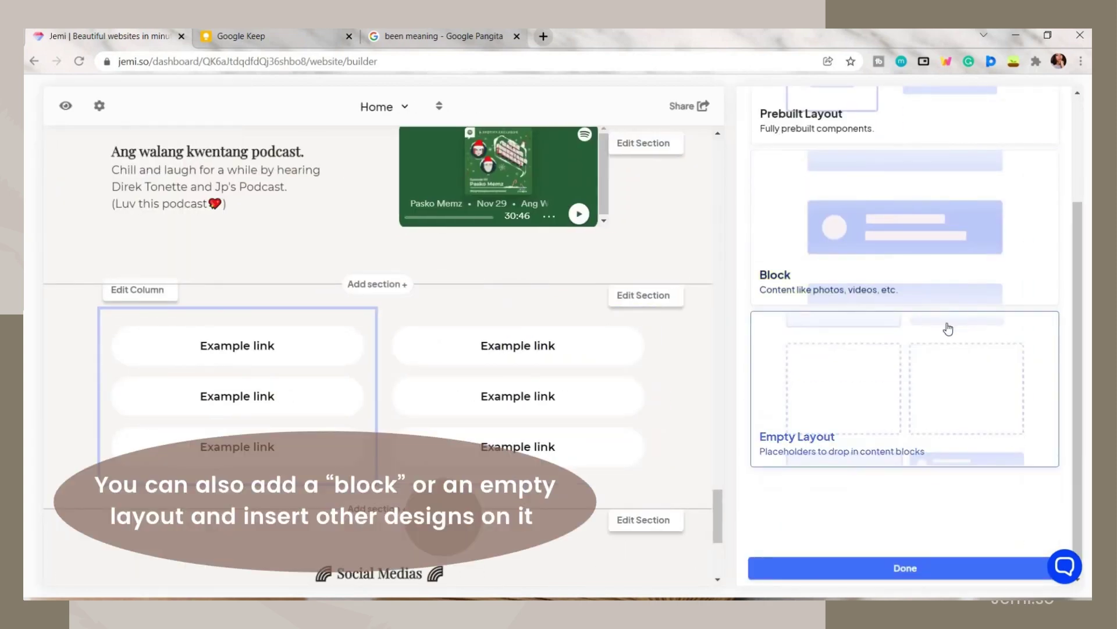
left_click(869, 370)
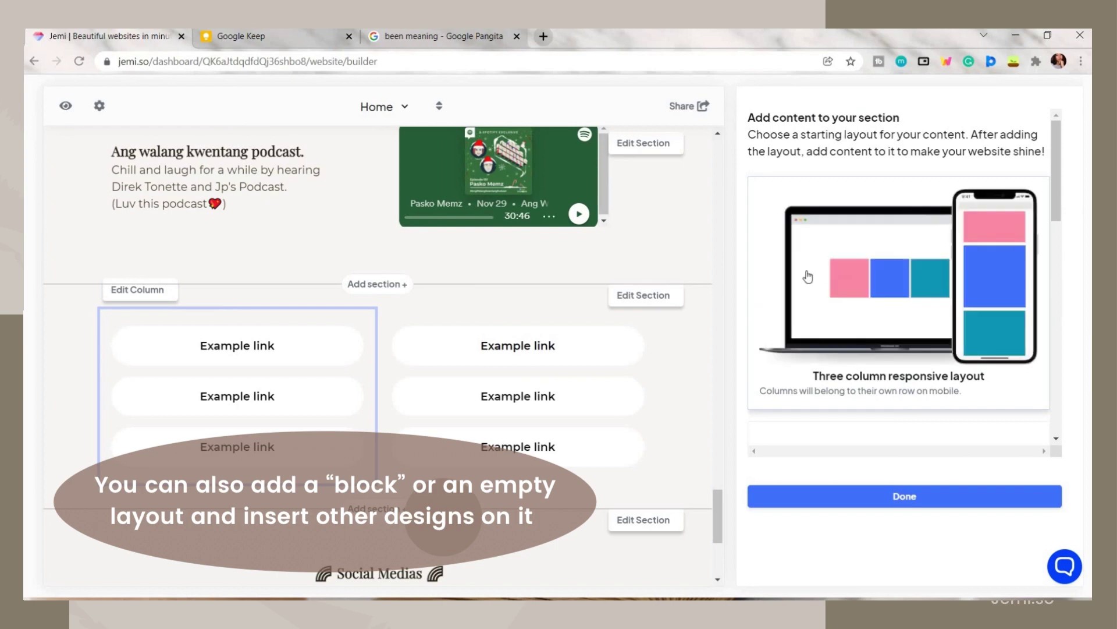
scroll(896, 279, "down", 10)
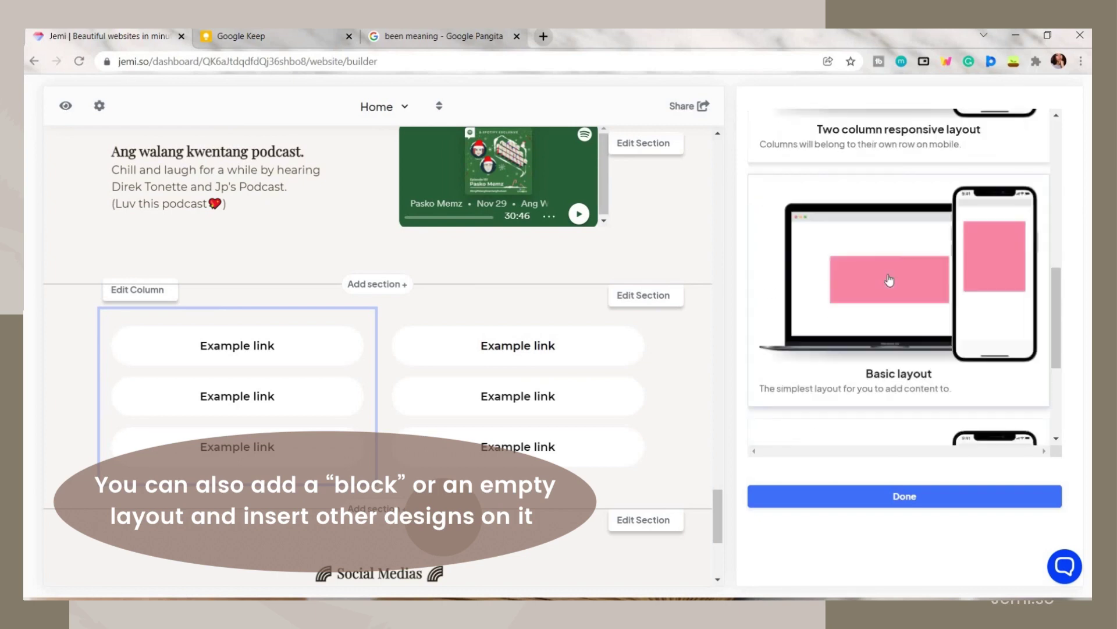
left_click(929, 349)
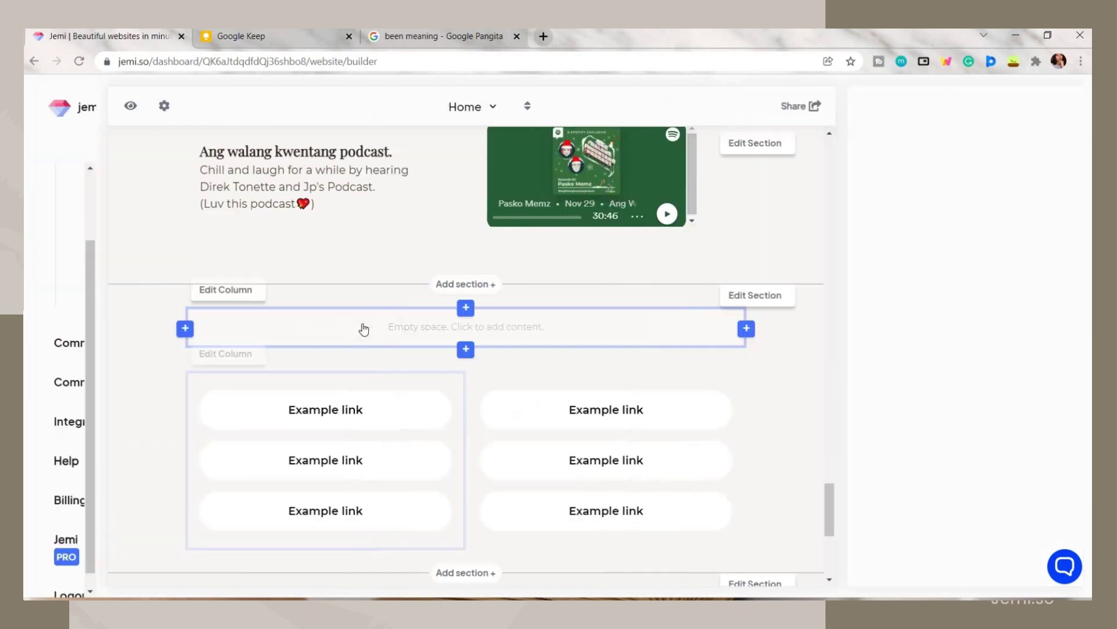
left_click(644, 320)
type("🛒 Use my codes for a discount 🛒")
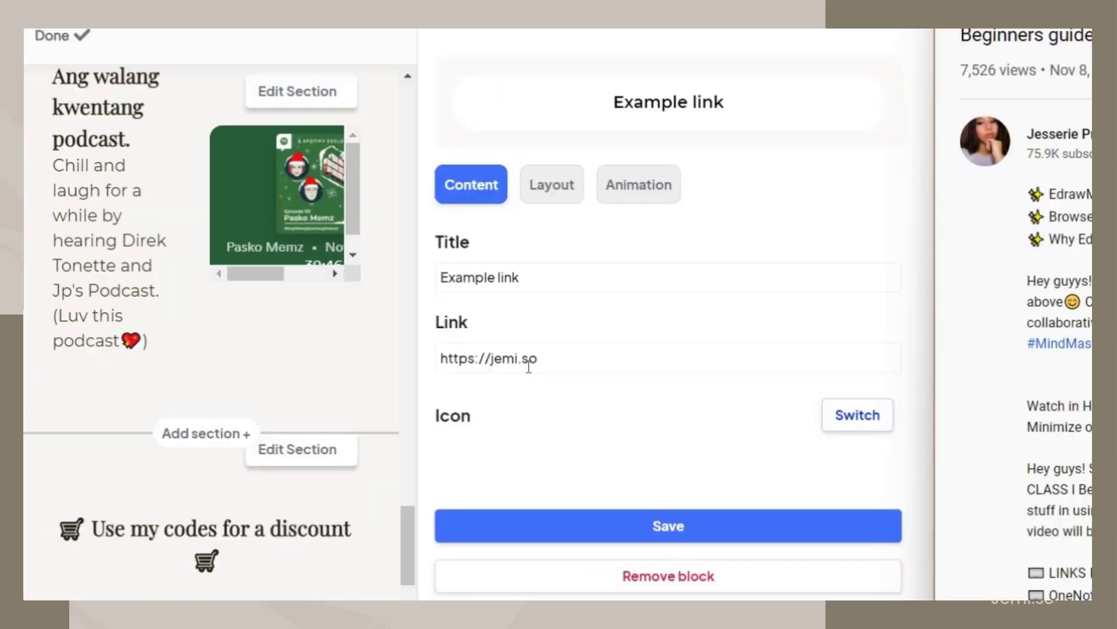
triple_click(527, 365)
type("https://bit.ly/3wreSfD")
triple_click(530, 271)
type("Edra")
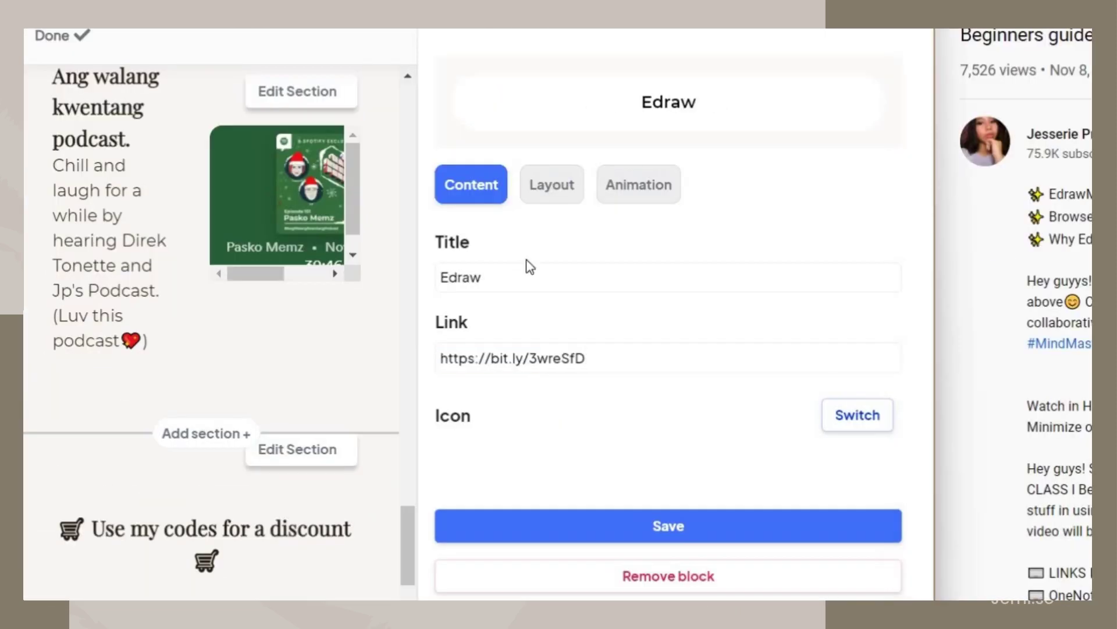
type("wMind")
left_click(666, 526)
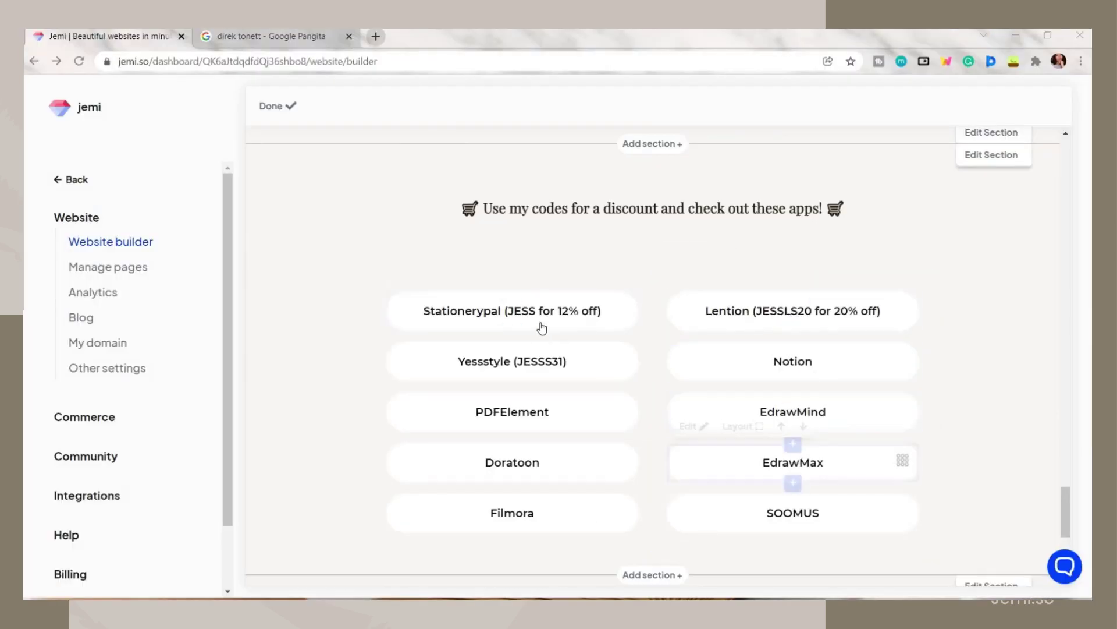
left_click(782, 298)
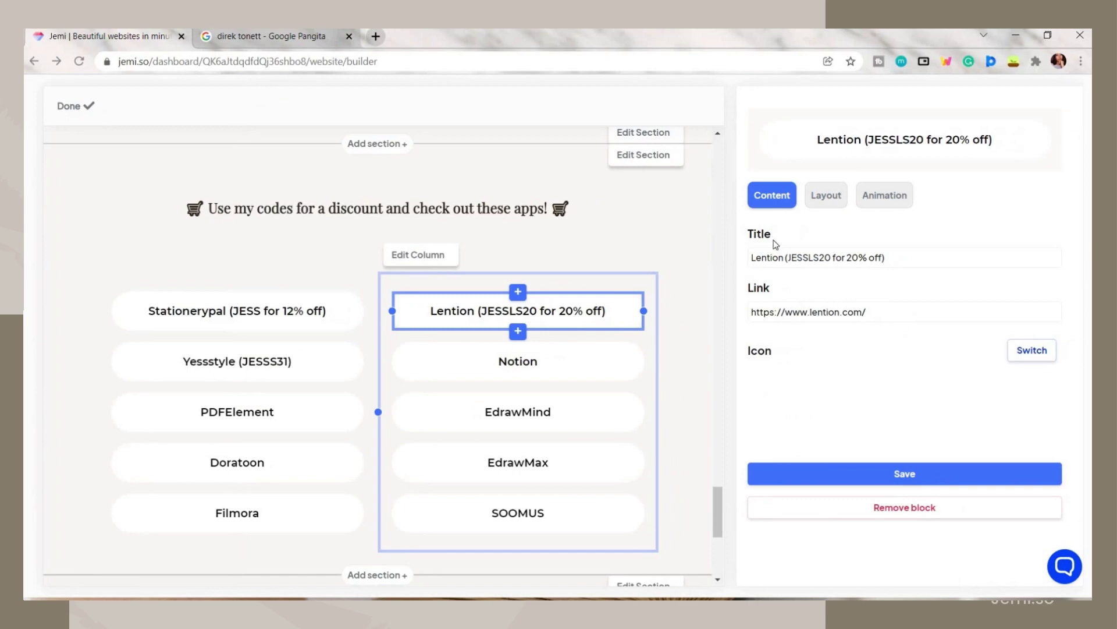
left_click(896, 476)
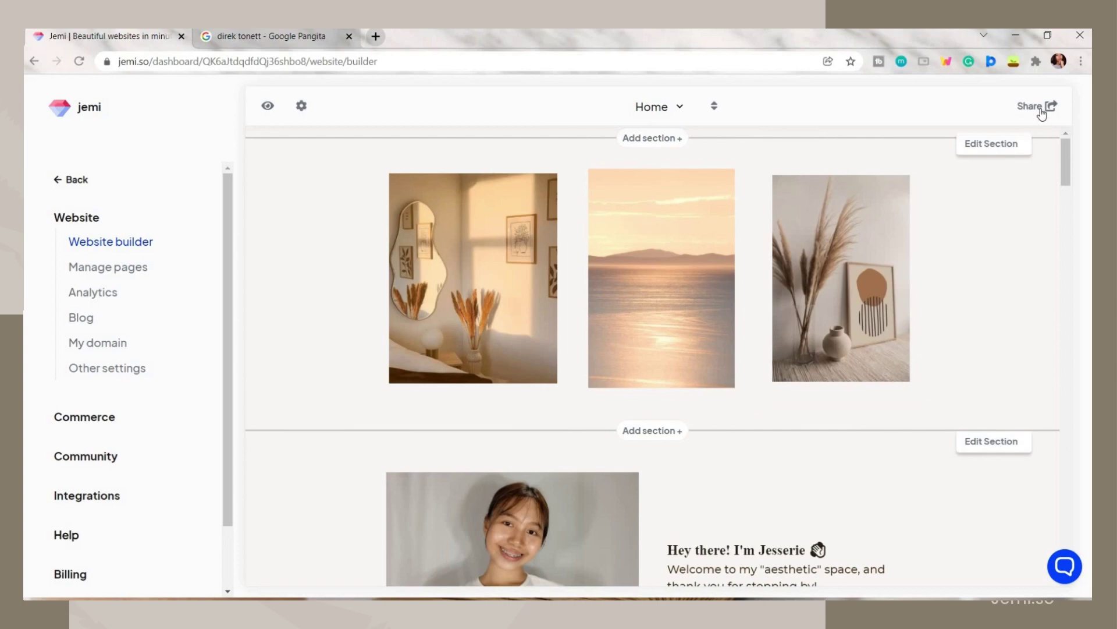
Step: Copy the website's share link and close the sharing dialog
left_click(1039, 113)
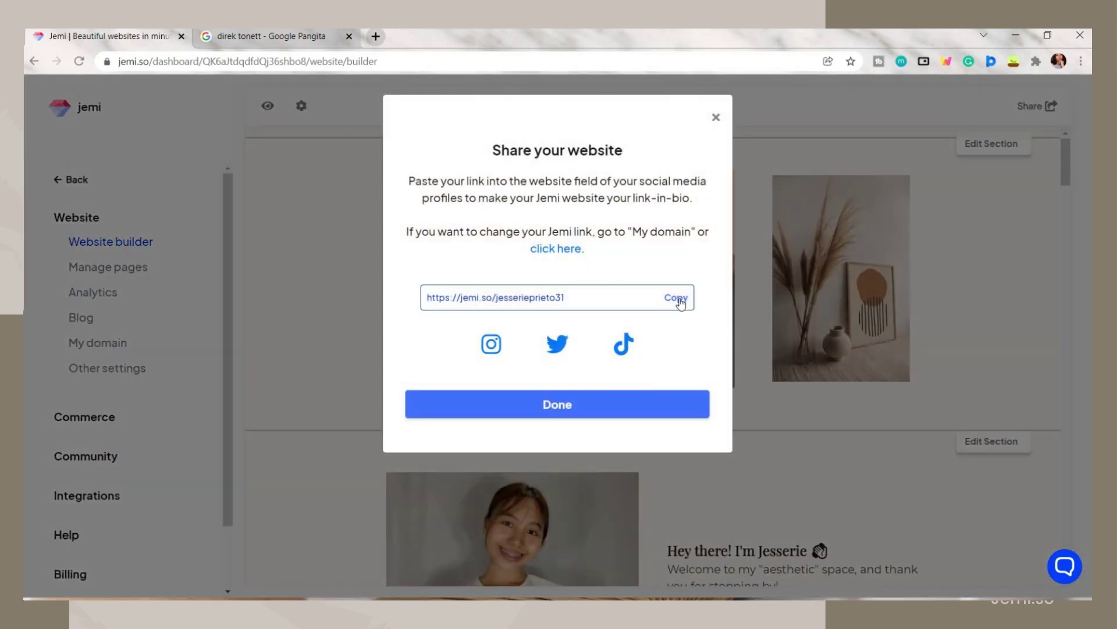
left_click(652, 306)
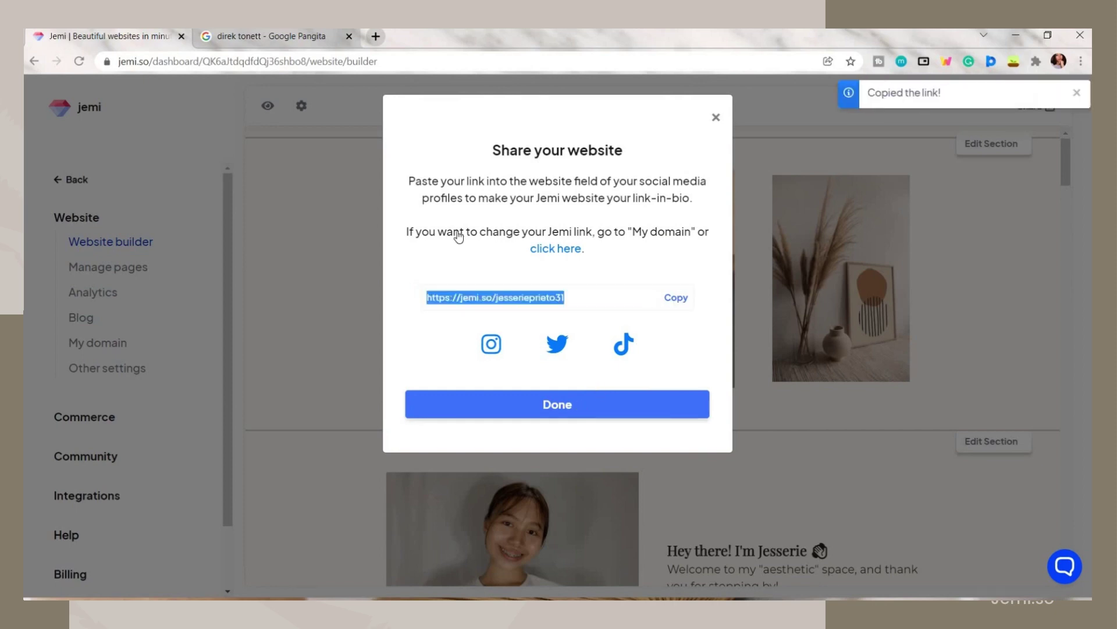
left_click(584, 404)
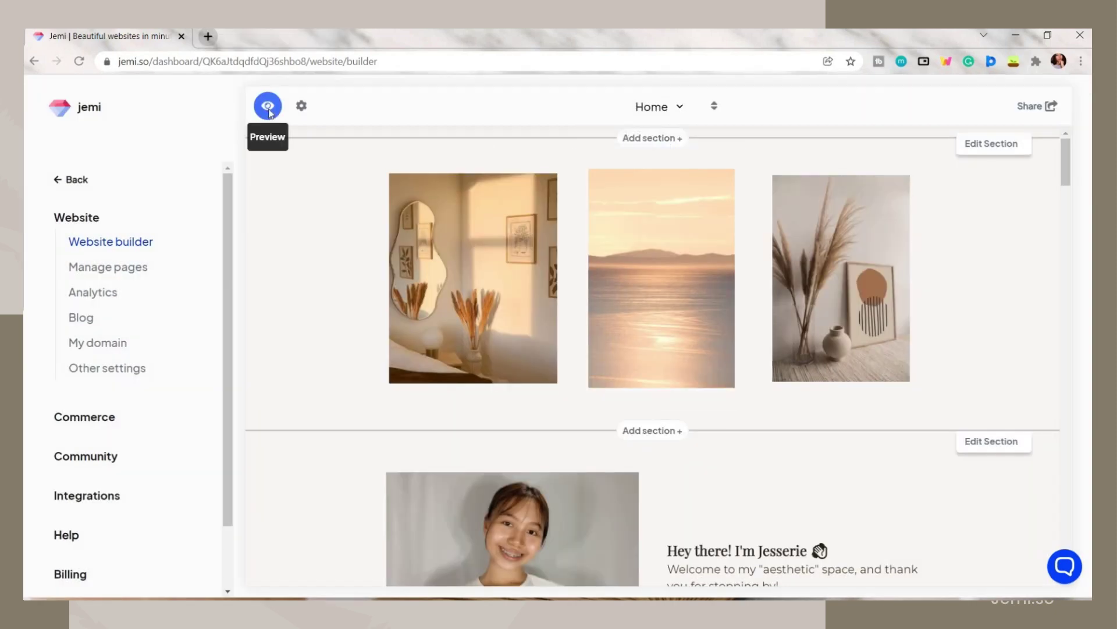
Step: Preview the Home page and look through its photo, introduction and following sections
left_click(268, 106)
scroll(1071, 174, "down", 1)
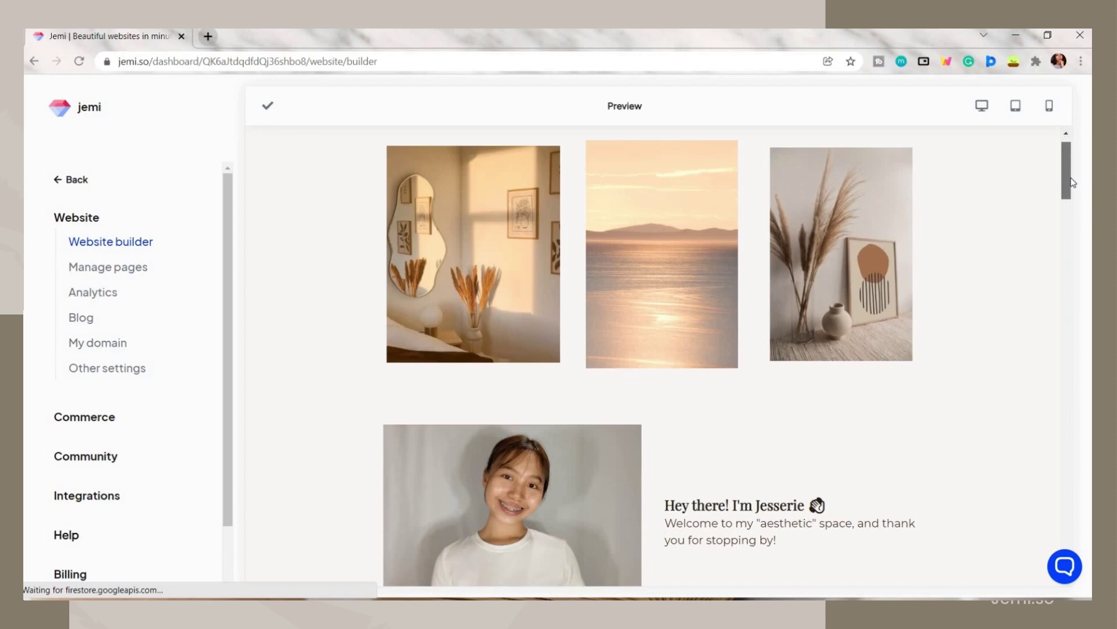
scroll(1072, 182, "down", 3)
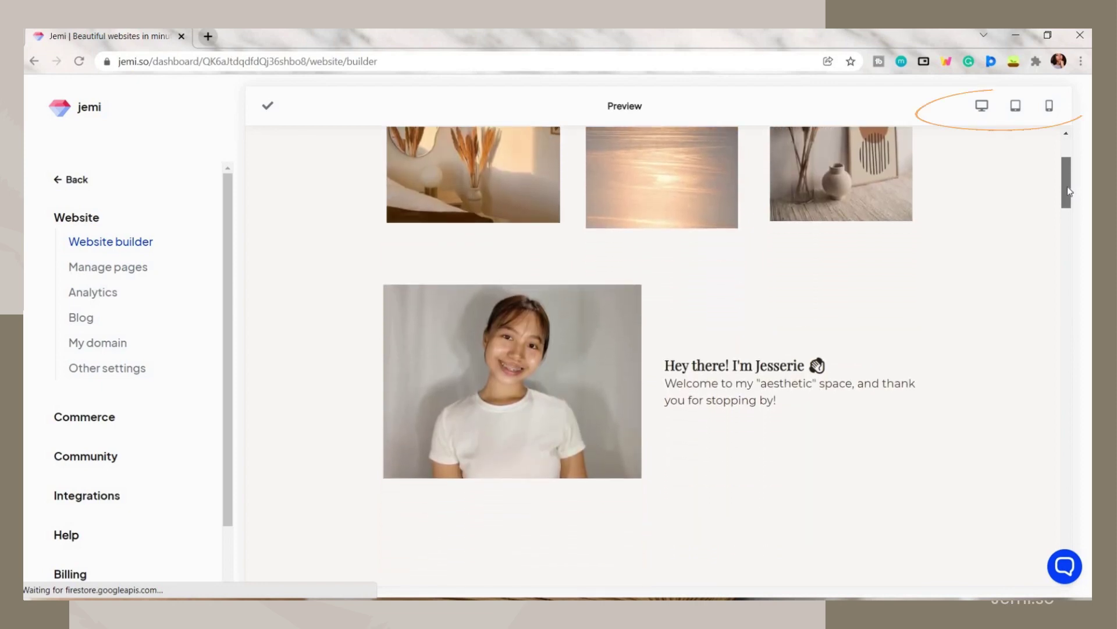
left_click_drag(1068, 186, 1060, 258)
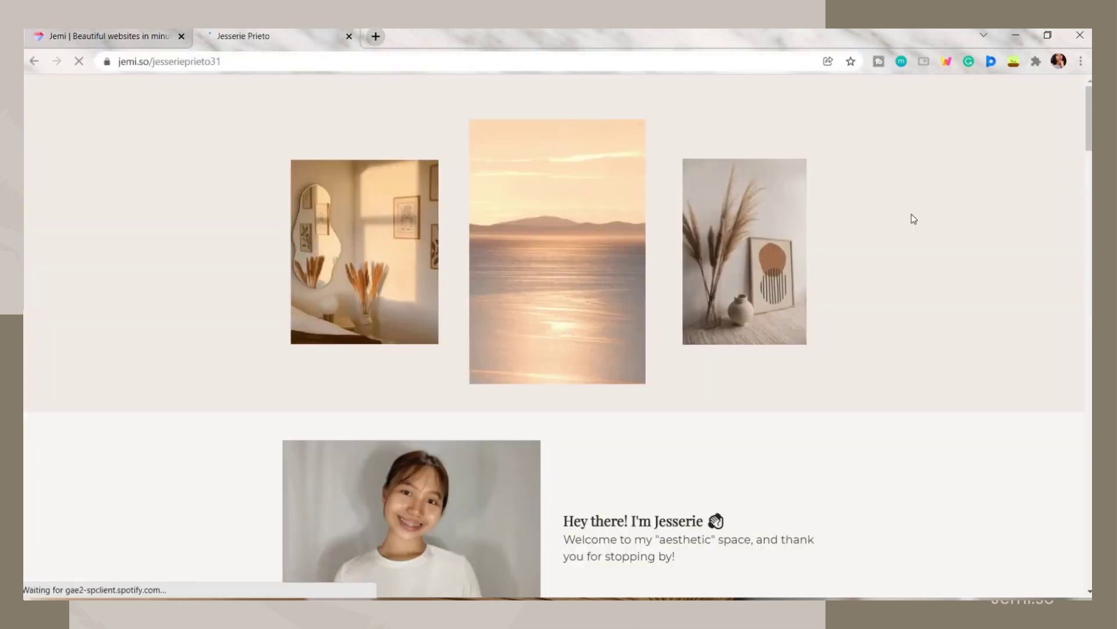
Step: On the published website, test the Instagram photo grid's link, look over the linked profile and return to the site
scroll(586, 286, "down", 8)
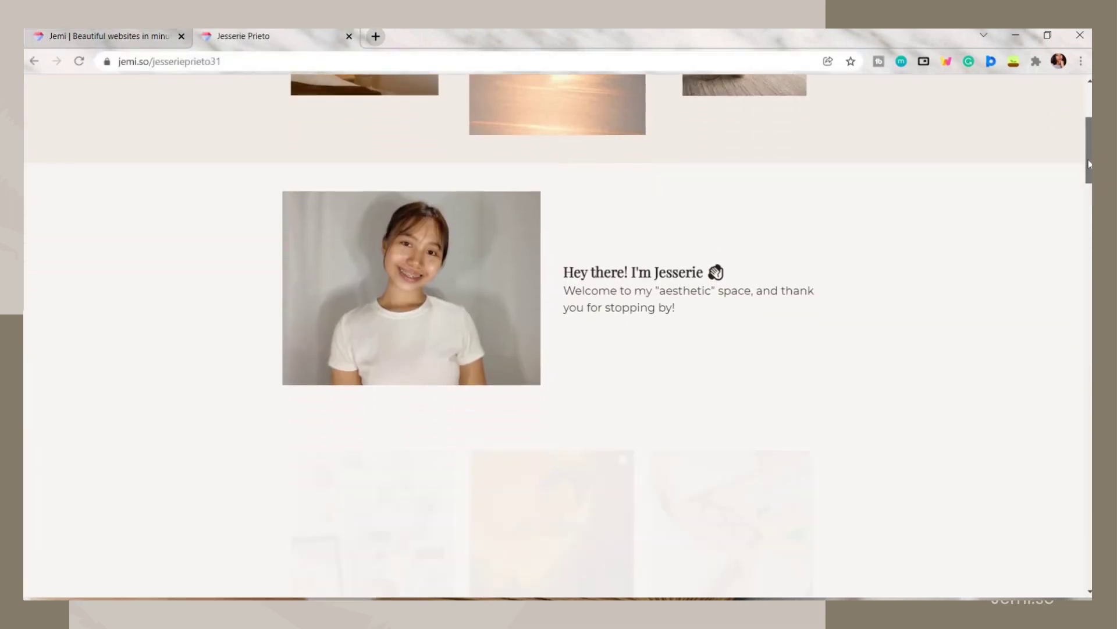
scroll(531, 296, "down", 5)
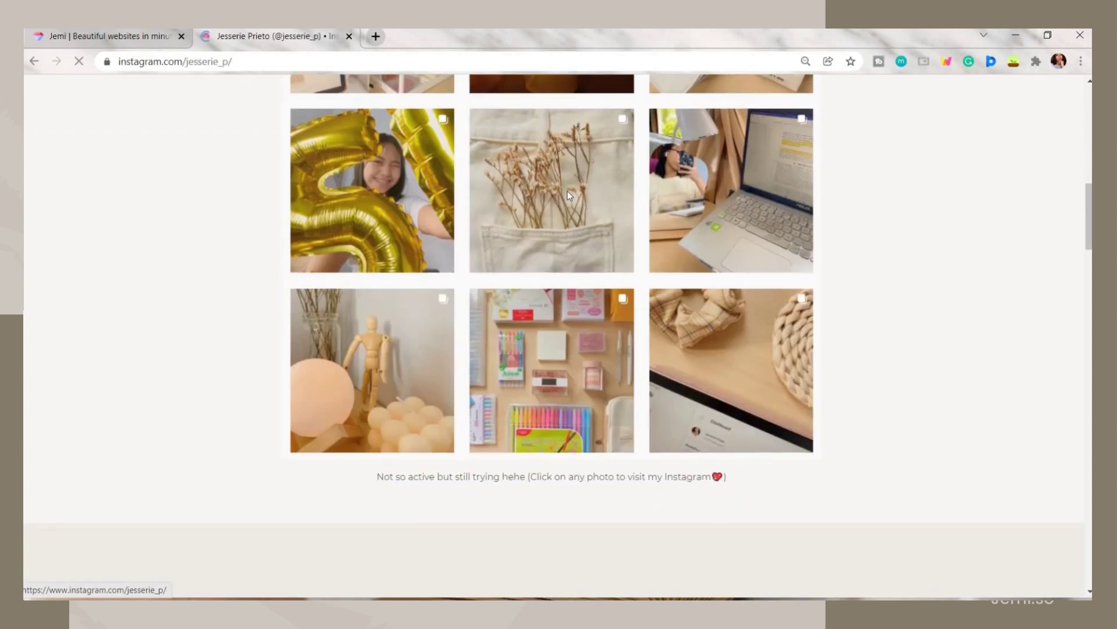
scroll(990, 369, "down", 7)
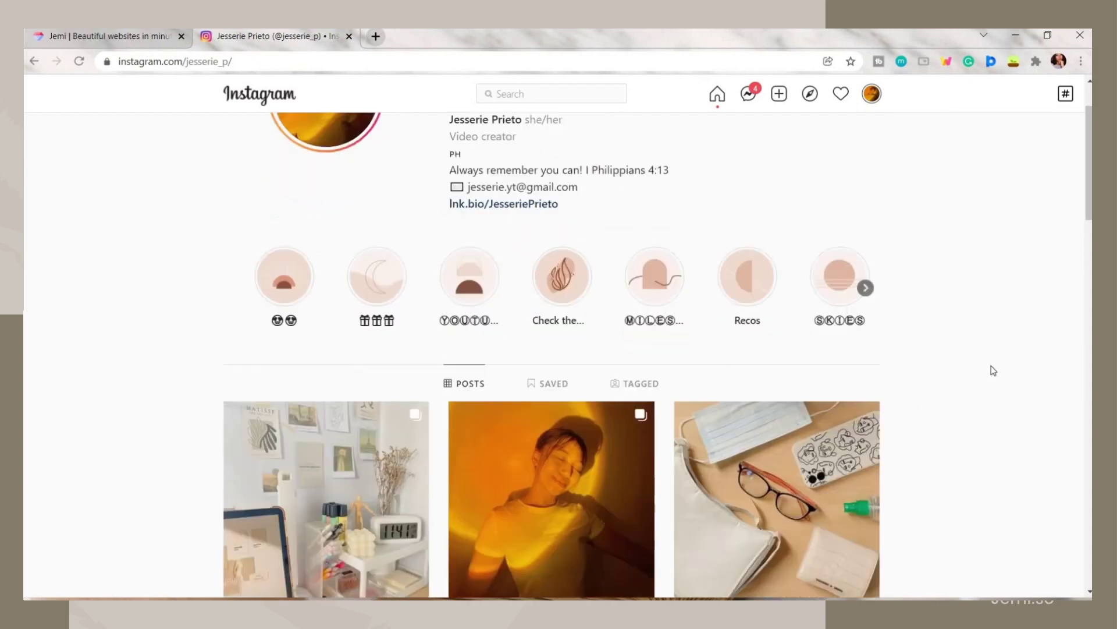
scroll(768, 303, "up", 7)
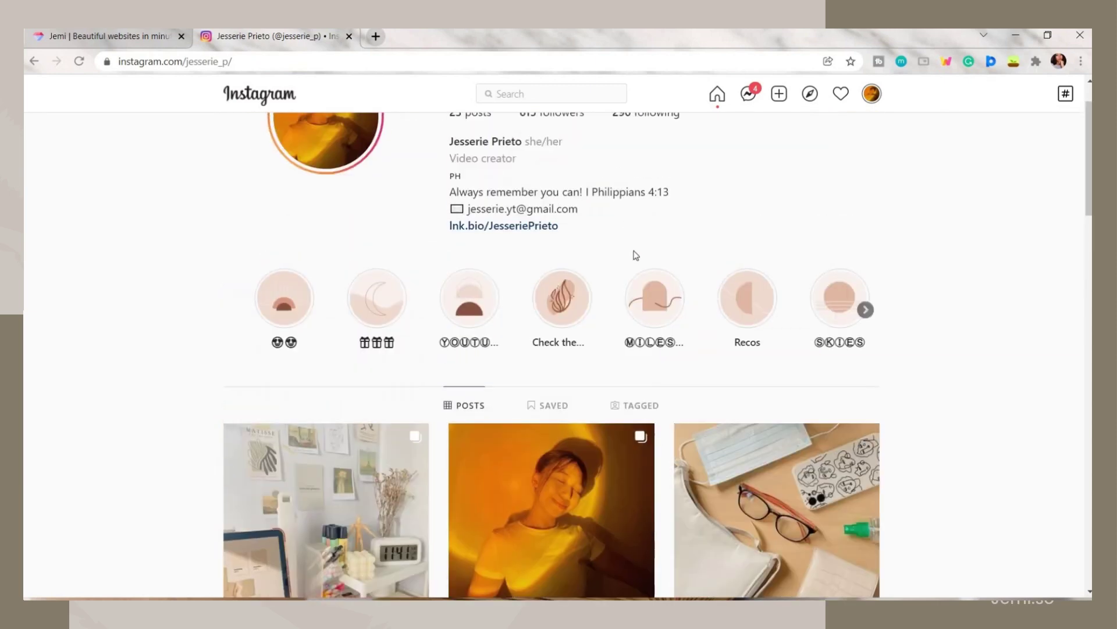
left_click(34, 61)
Step: Test the YouTube channel photo's link on the published website and return to the site
scroll(694, 357, "down", 3)
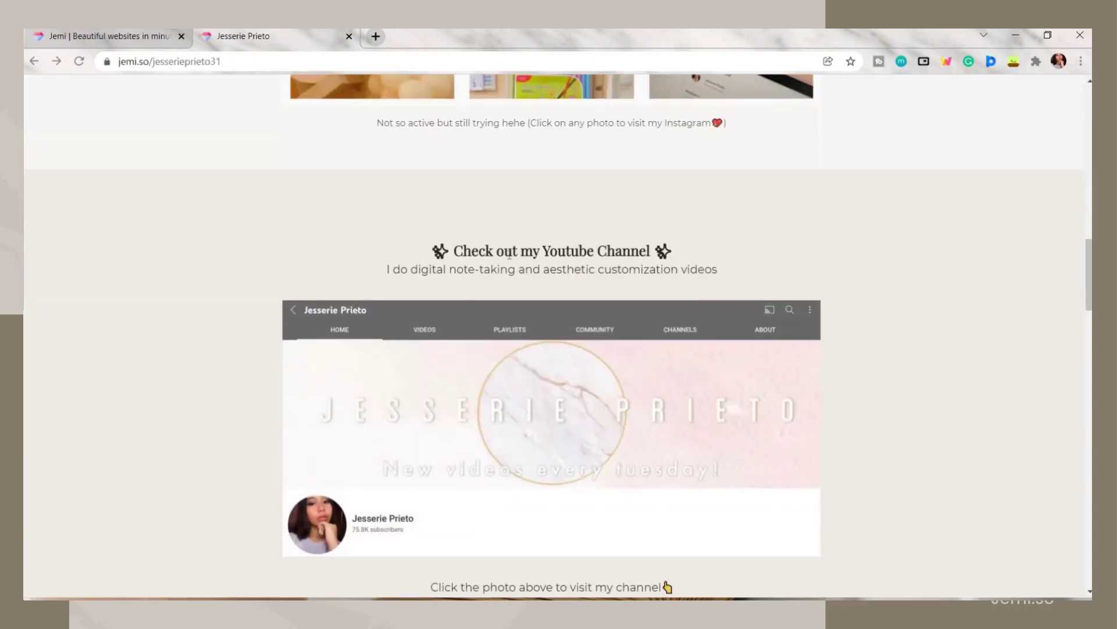
scroll(896, 336, "down", 2)
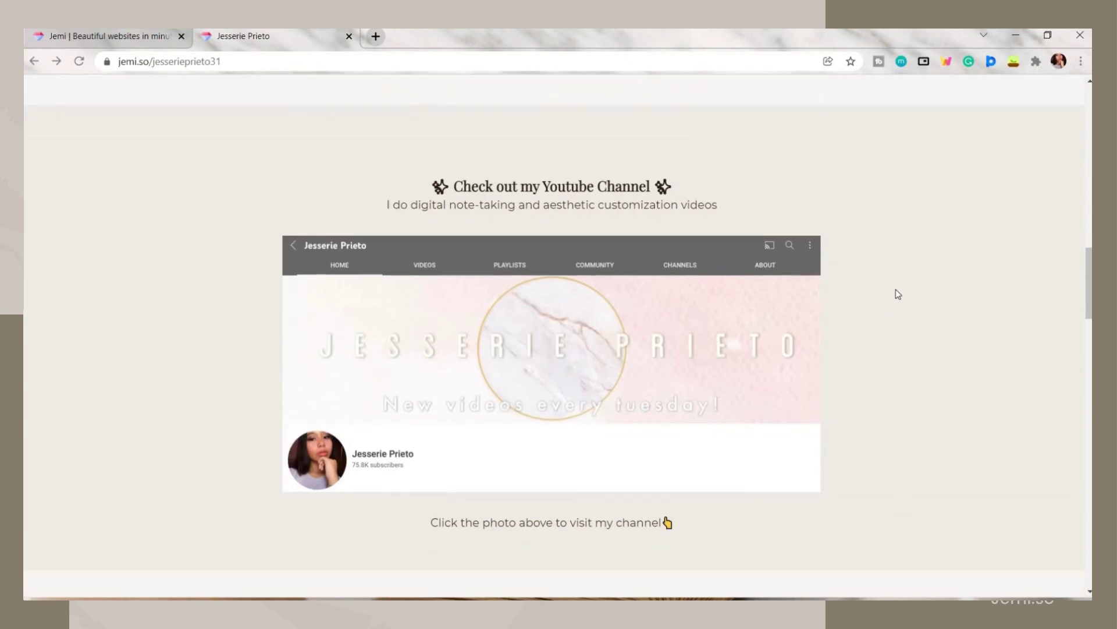
left_click(647, 378)
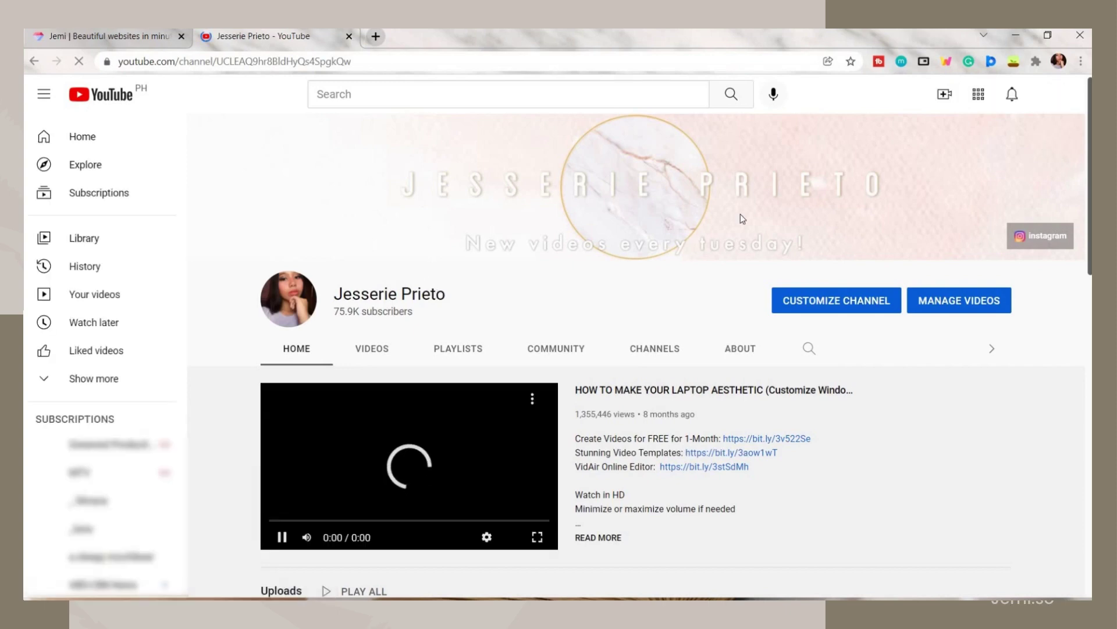
key("alt+Left")
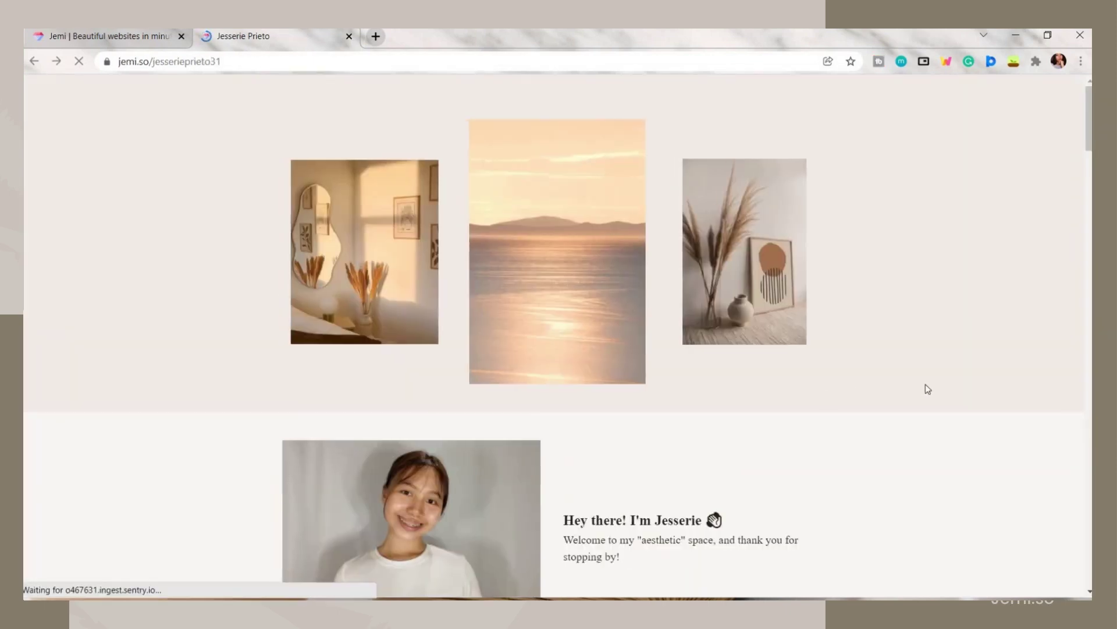
Step: Play the embedded latest video, open the Template #1 document in a new tab, and return to the website's tab
scroll(928, 389, "down", 20)
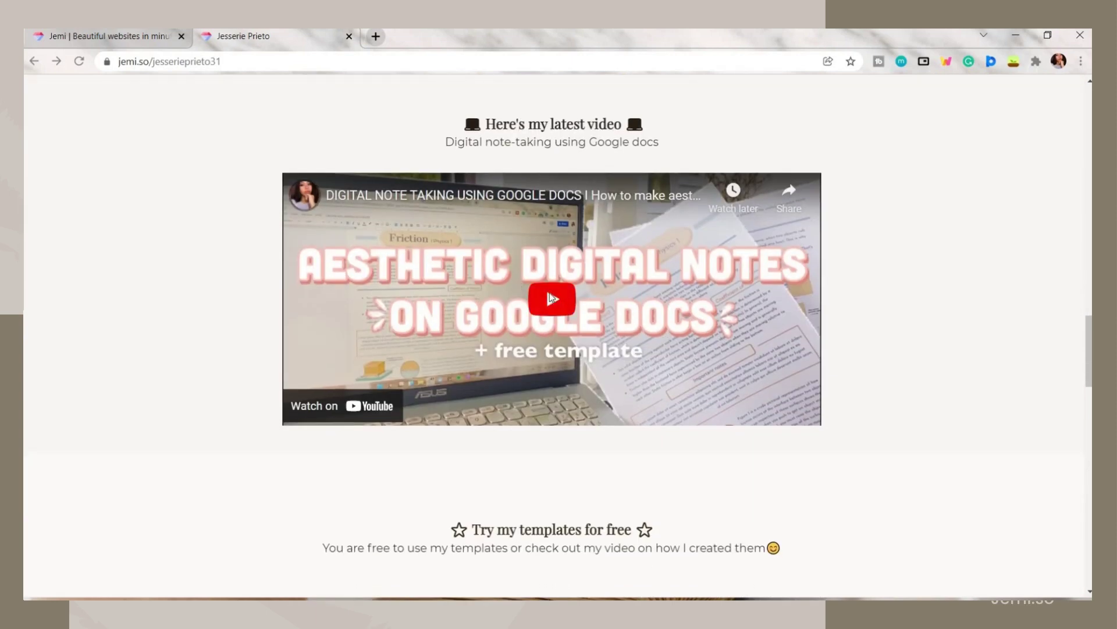
left_click(551, 298)
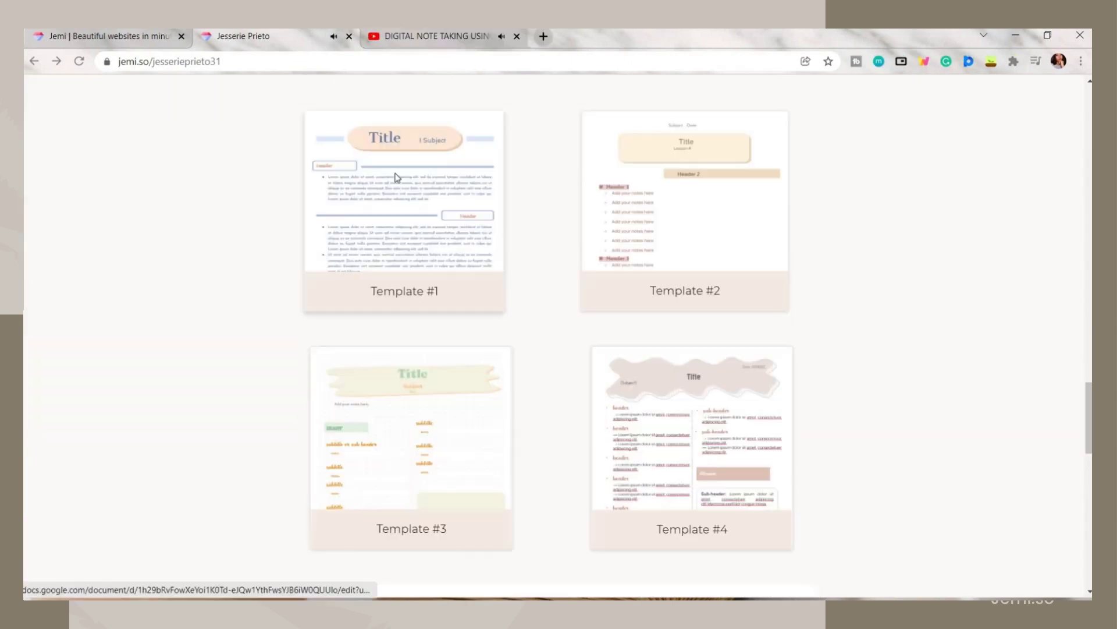
right_click(397, 175)
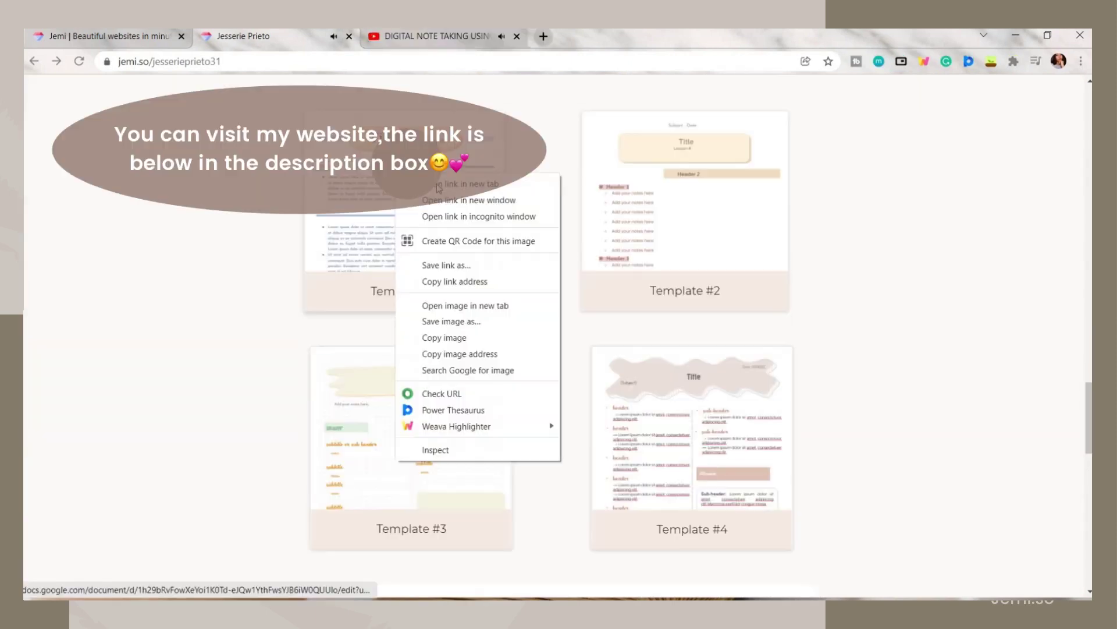
left_click(420, 185)
left_click(608, 39)
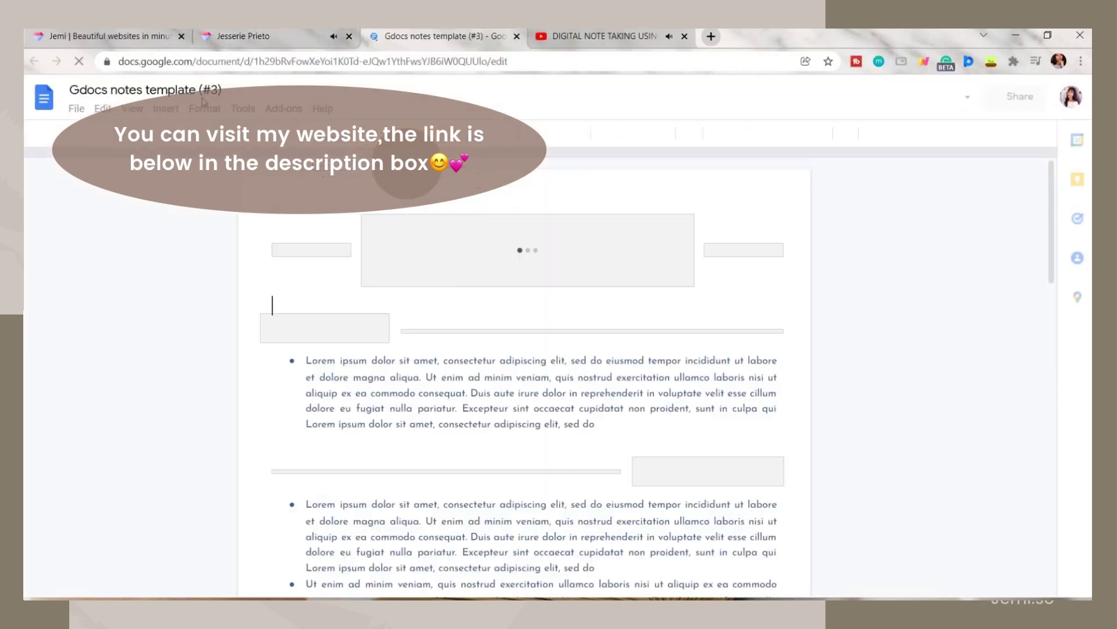
left_click(285, 36)
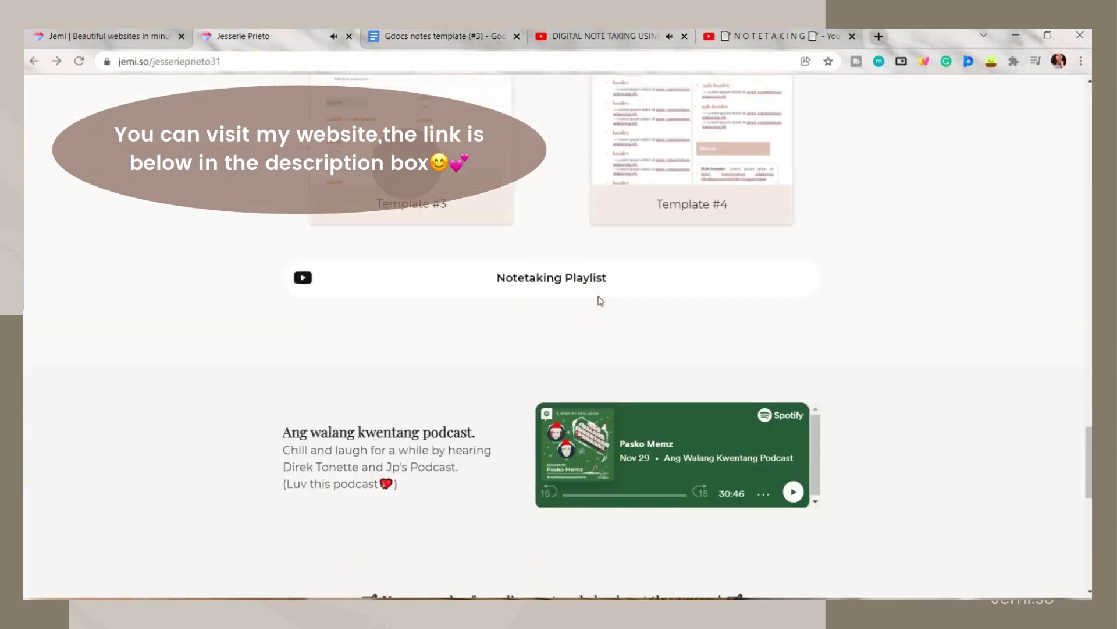
Step: Open the "Stationerypal (JESS for 12% off)" link in a new tab and look through the store page
scroll(620, 313, "down", 2)
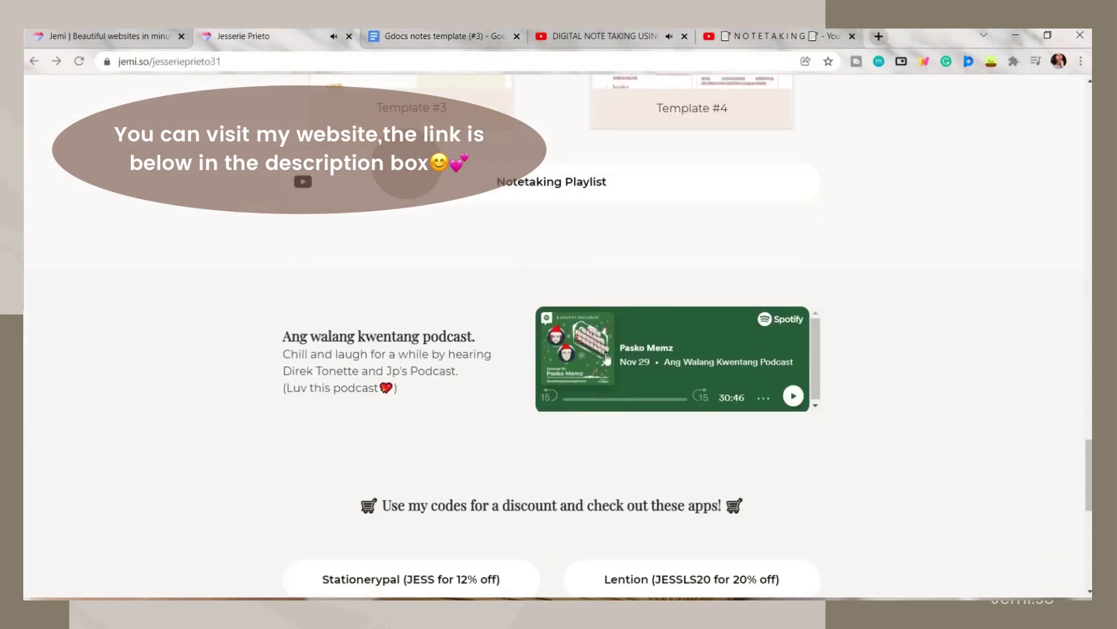
scroll(606, 359, "down", 6)
right_click(400, 232)
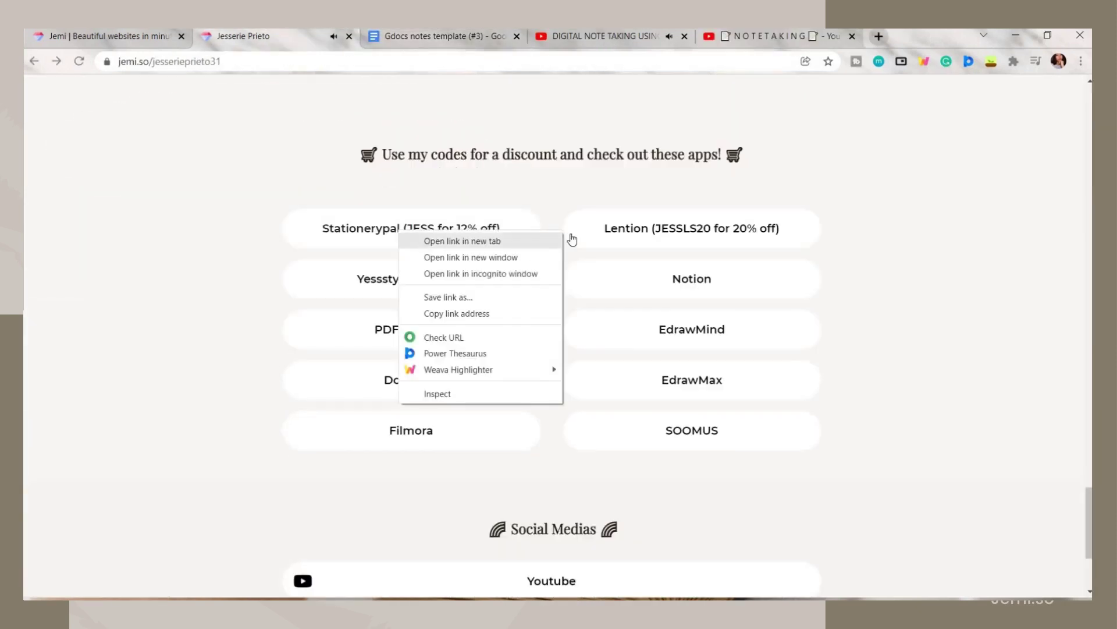
left_click(550, 241)
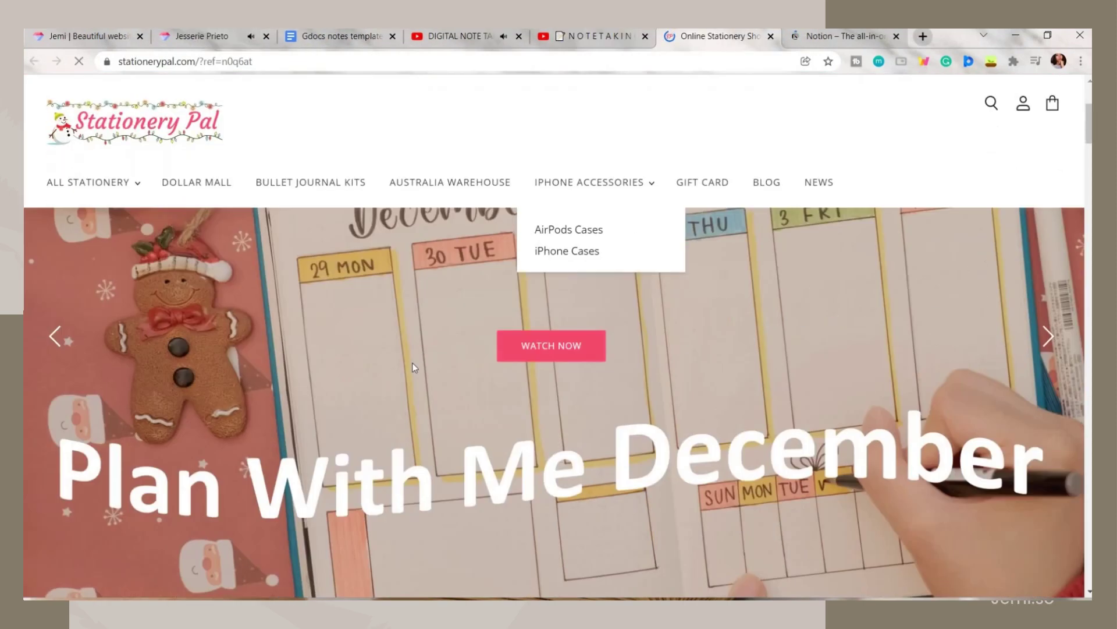
scroll(425, 375, "down", 5)
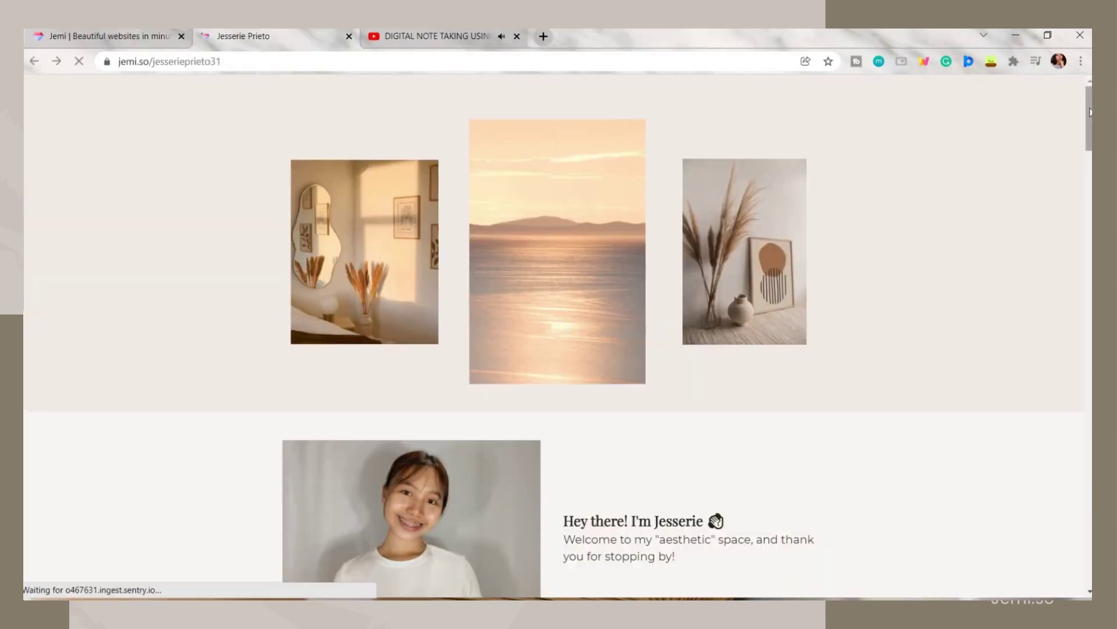
scroll(1087, 144, "down", 2)
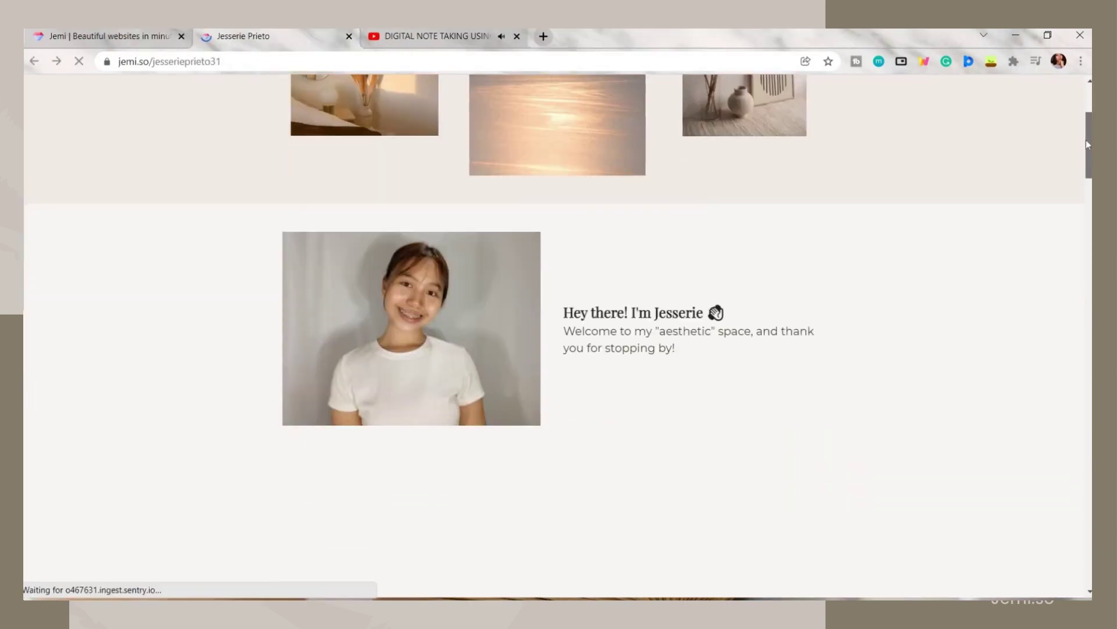
Step: Review the published website from the introduction through the template cards to the discount-code links
left_click_drag(1087, 144, 1065, 369)
scroll(589, 247, "down", 3)
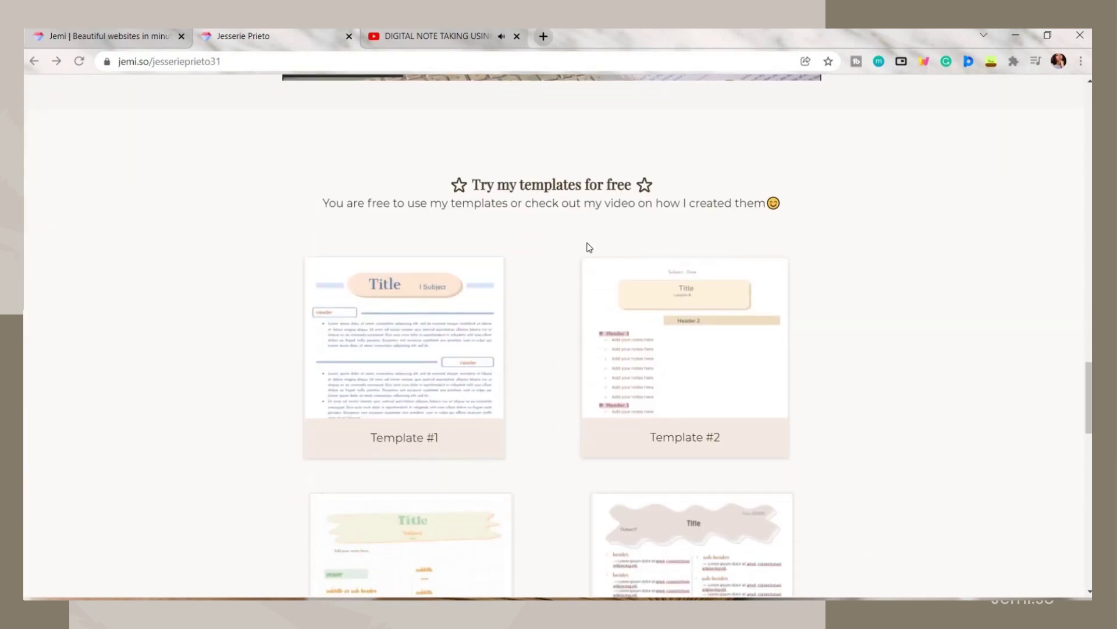
scroll(788, 446, "down", 13)
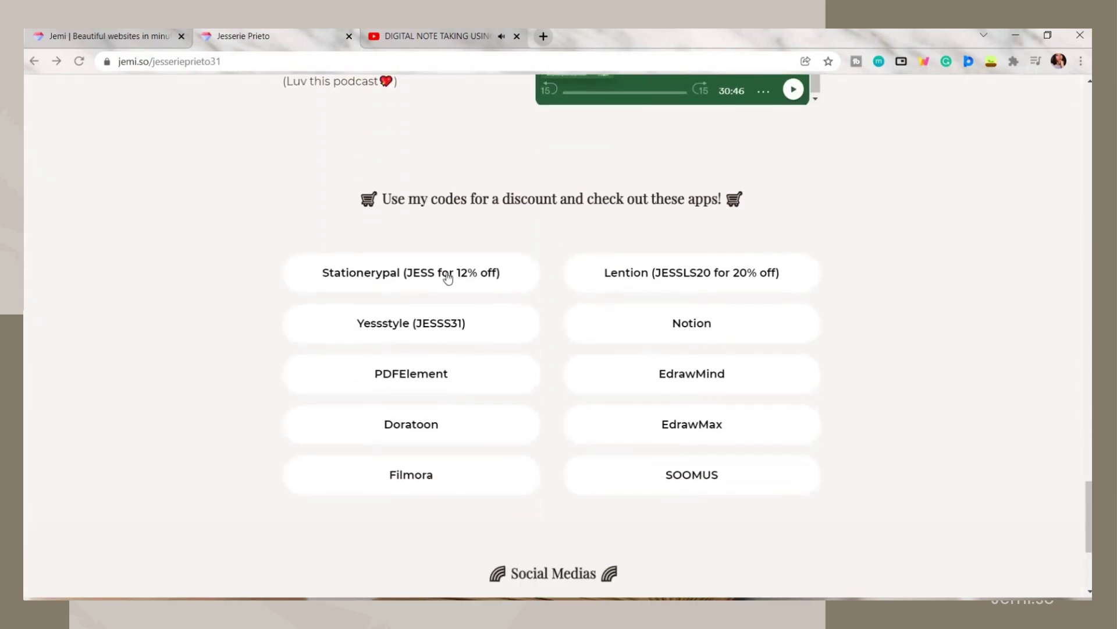
scroll(448, 278, "down", 4)
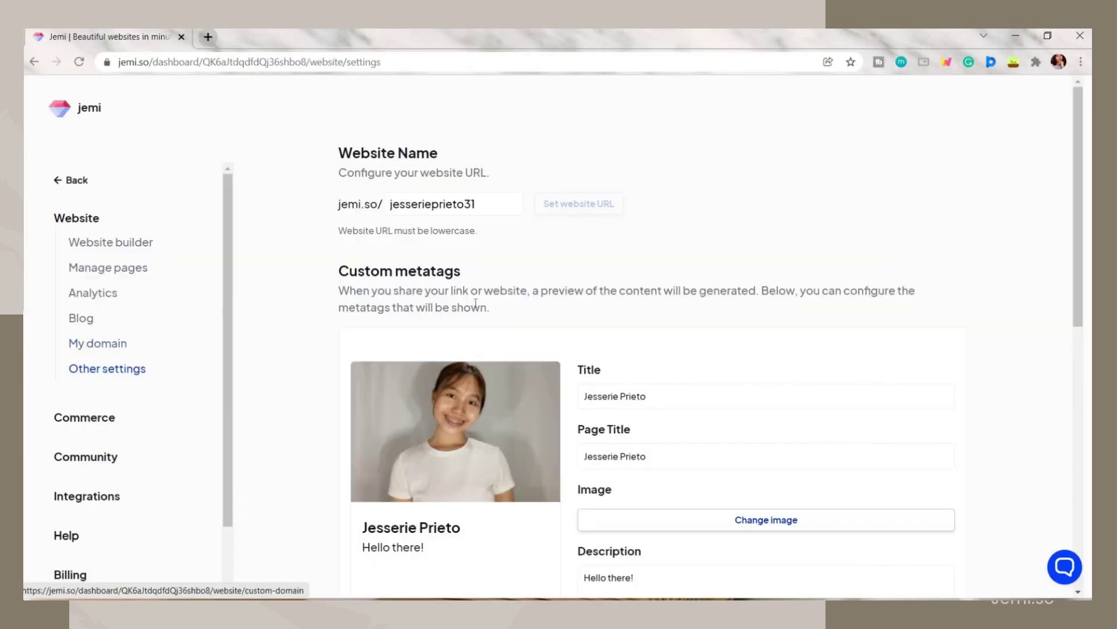
Step: In the website's other settings, allow the site to be duplicated as a template
scroll(563, 300, "down", 7)
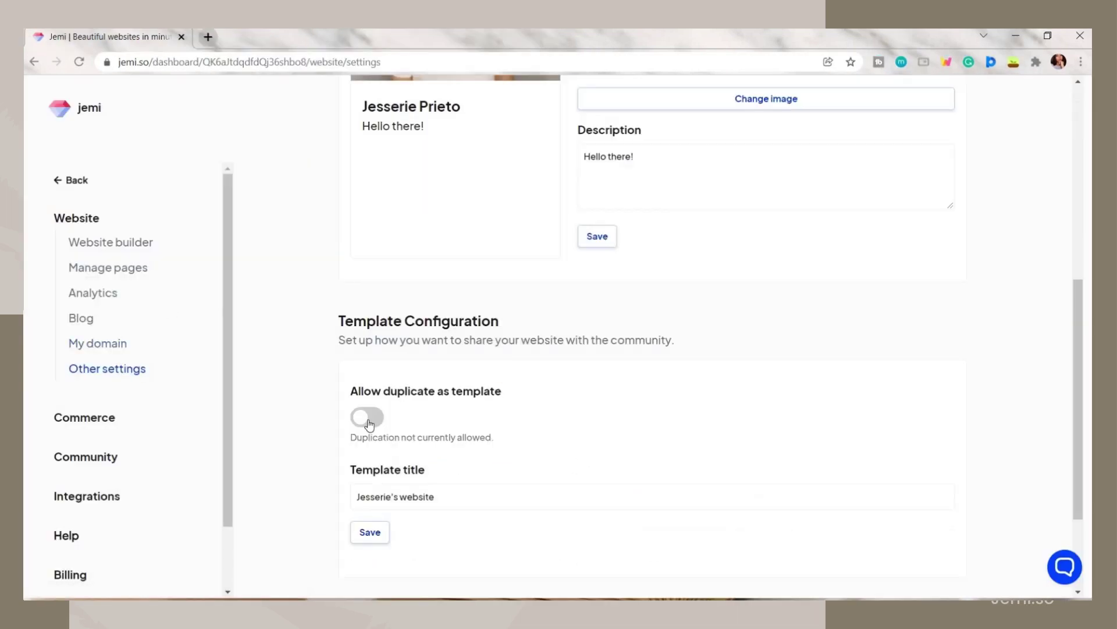
left_click(369, 424)
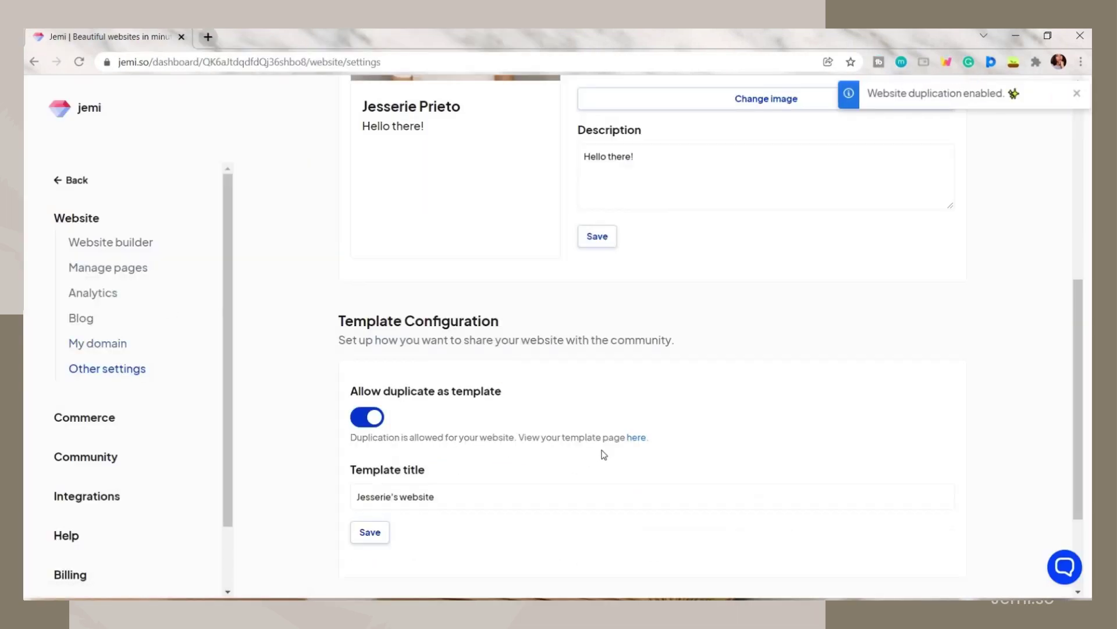
Step: Open the website's template page, look through its preview and bring up the request to duplicate the template
left_click(635, 438)
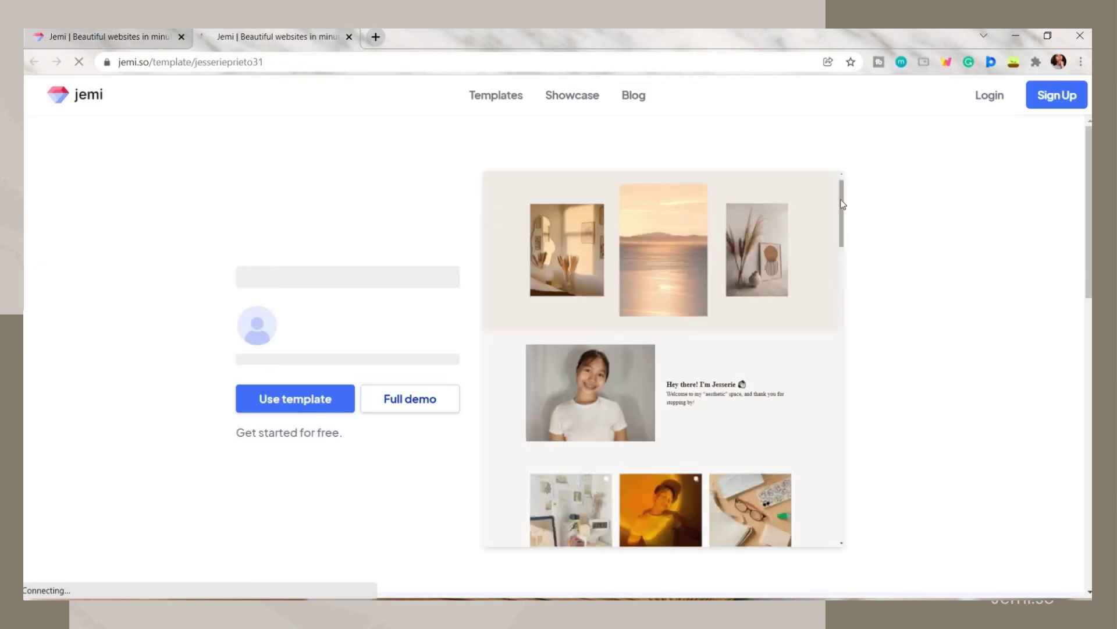
left_click_drag(842, 199, 842, 208)
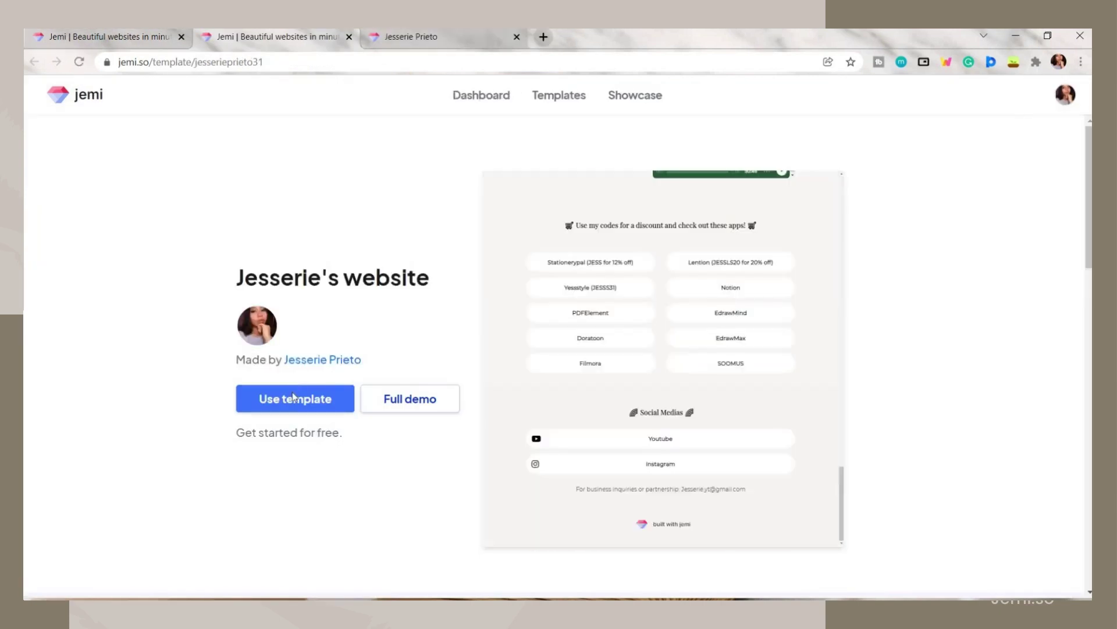
left_click(295, 398)
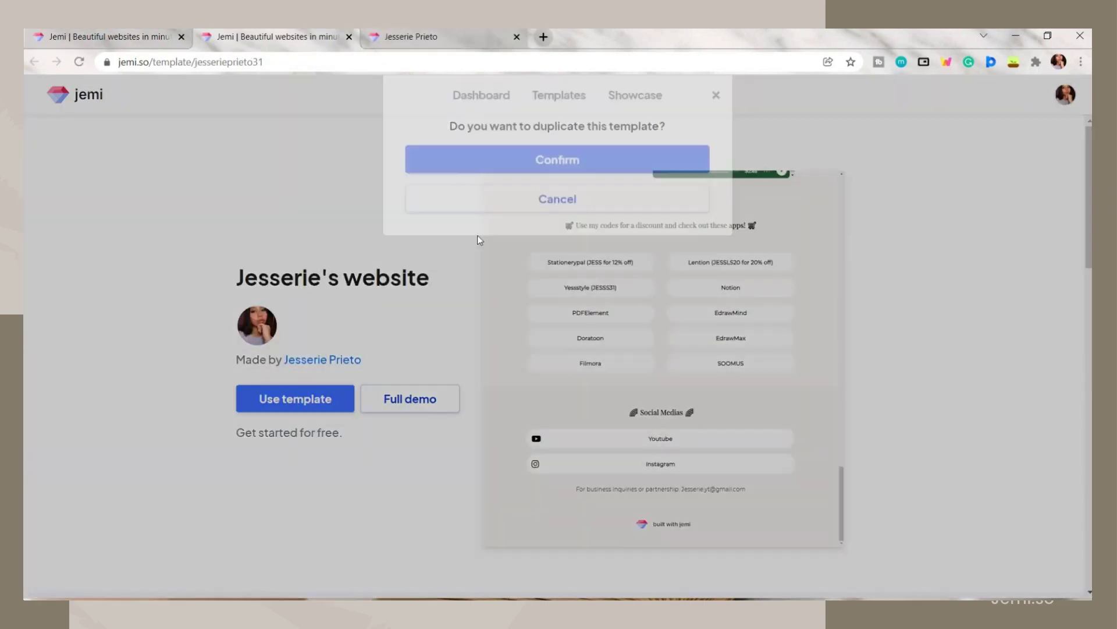